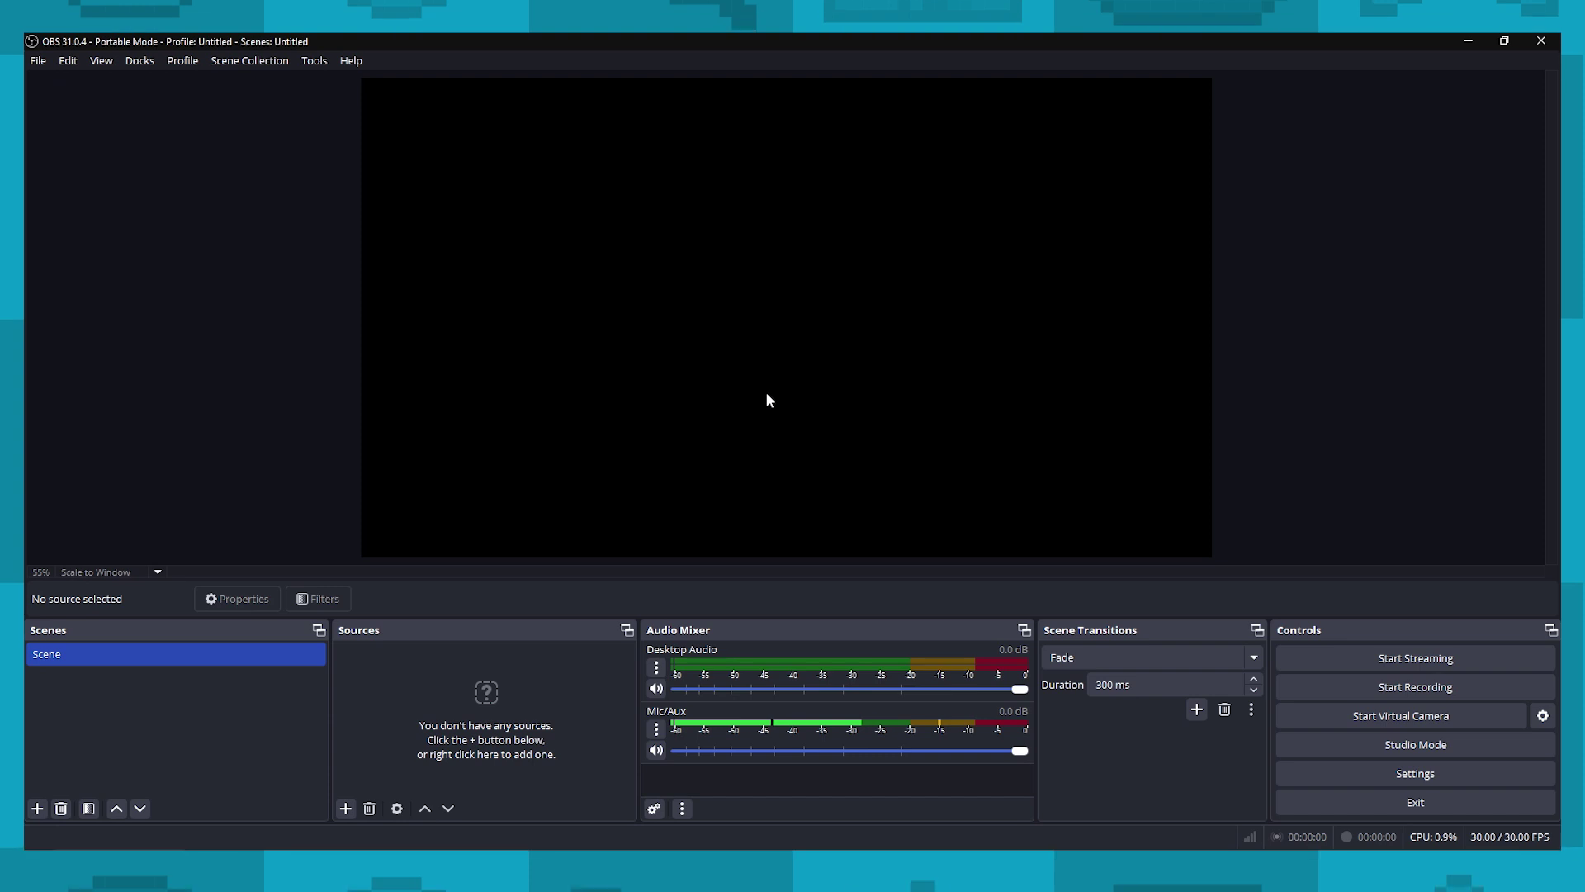
Open the Video settings and set the base canvas resolution to 3840x2160.
left_click(37, 65)
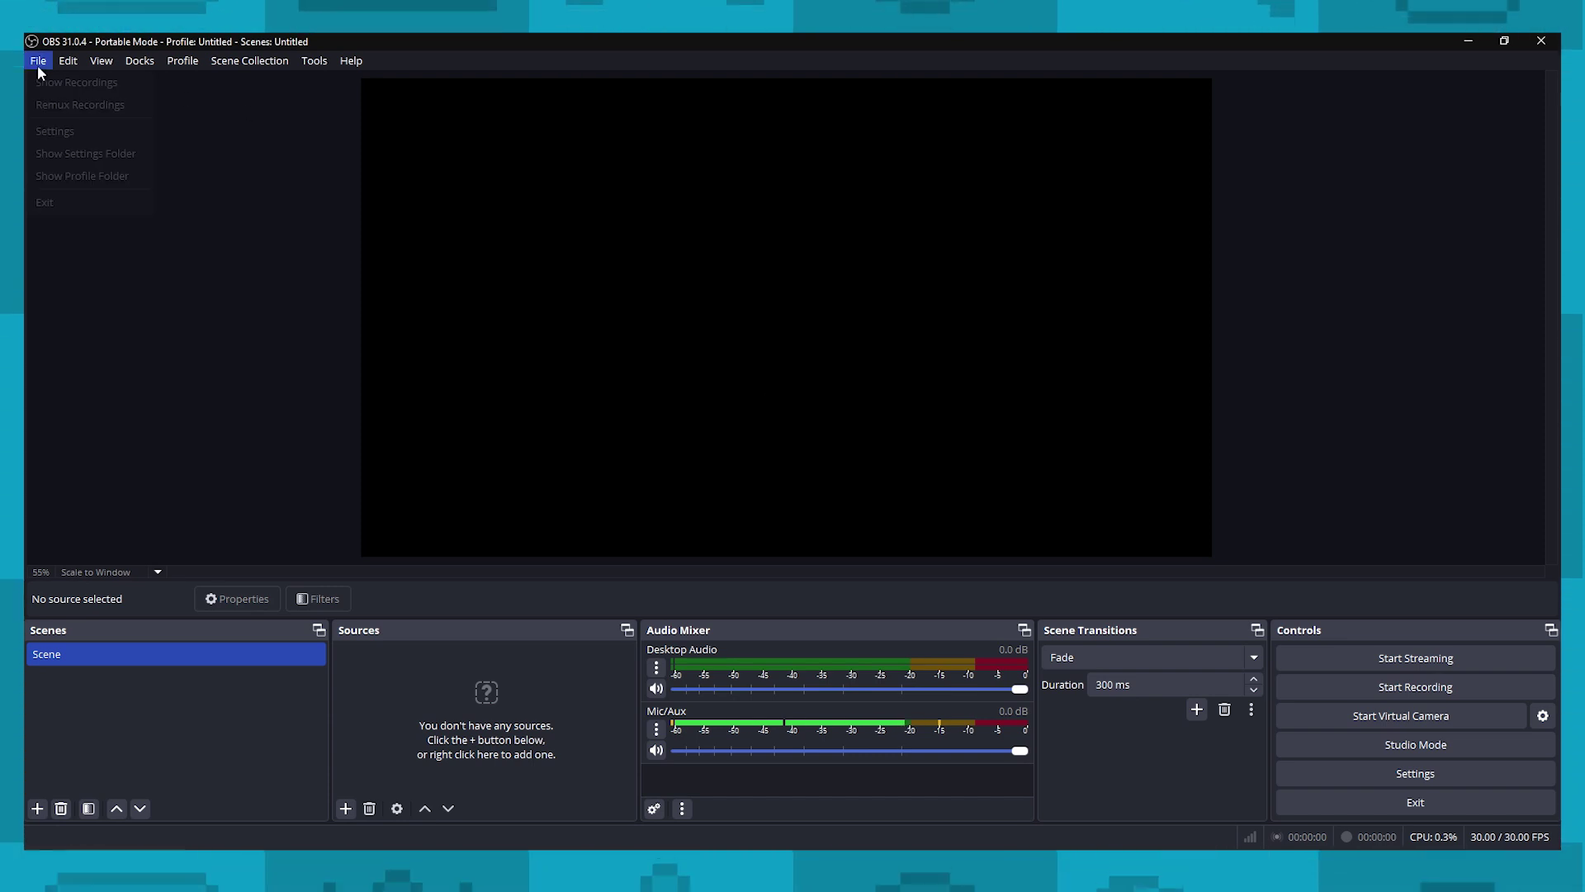
left_click(109, 127)
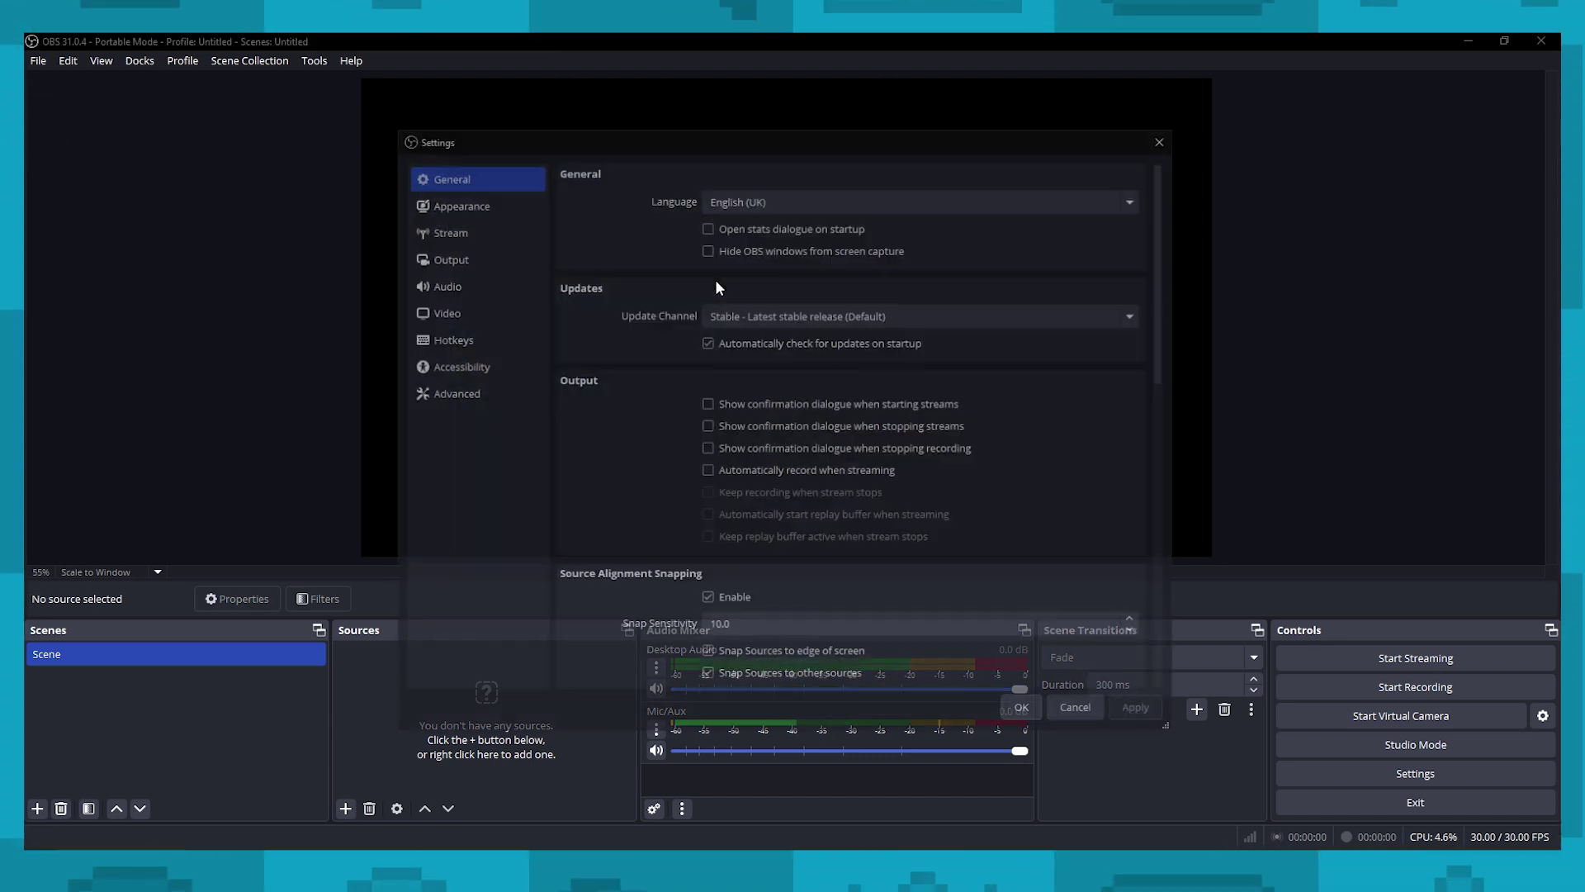
left_click(475, 310)
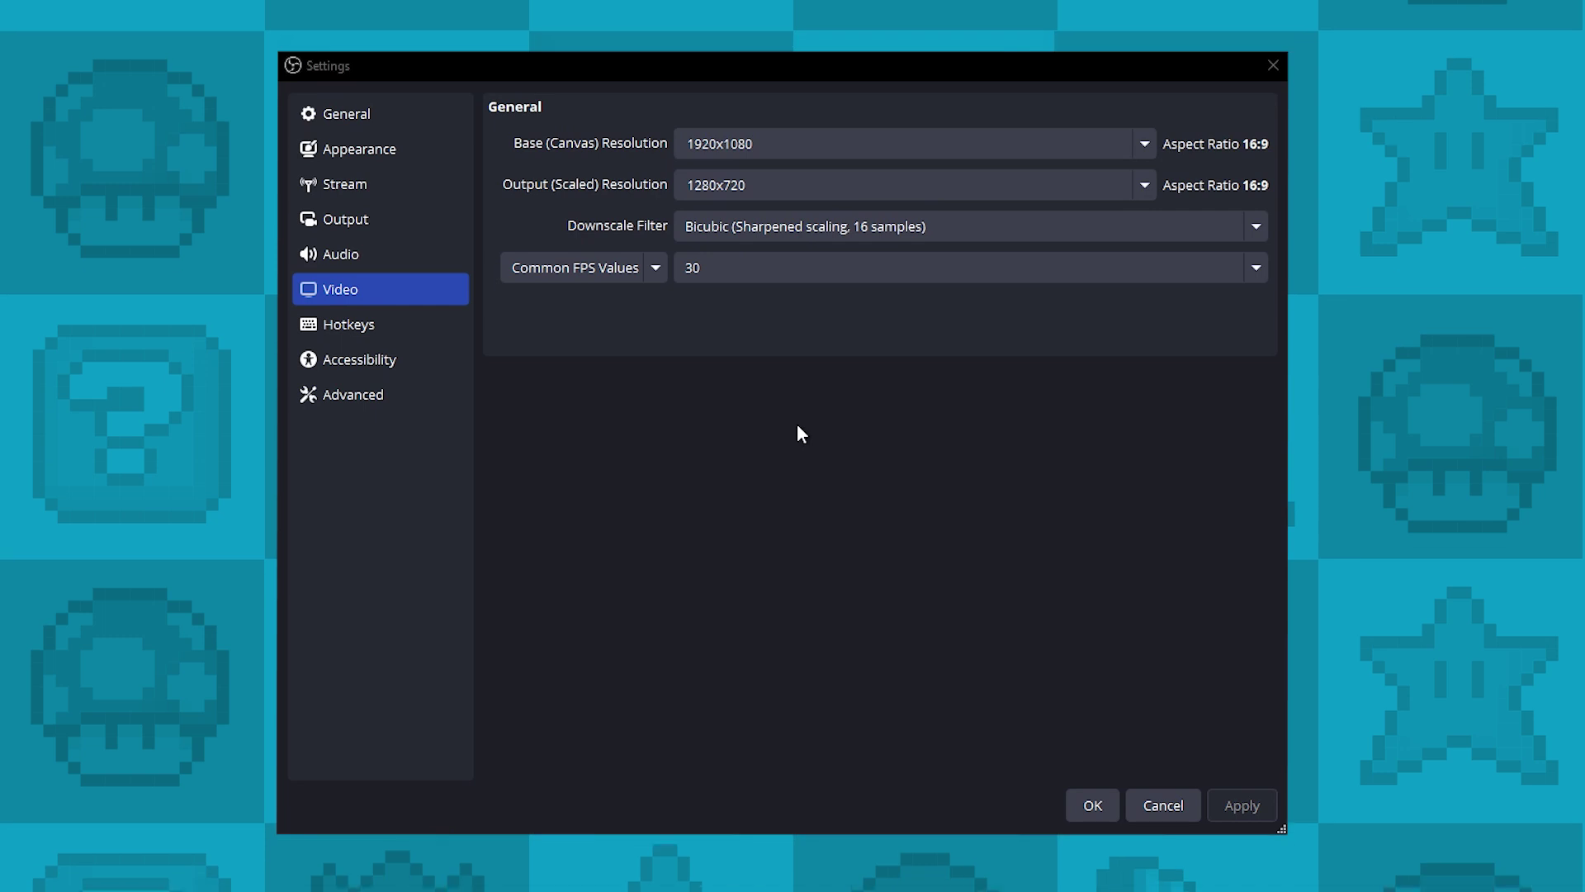
double_click(679, 144)
type("3840x2160")
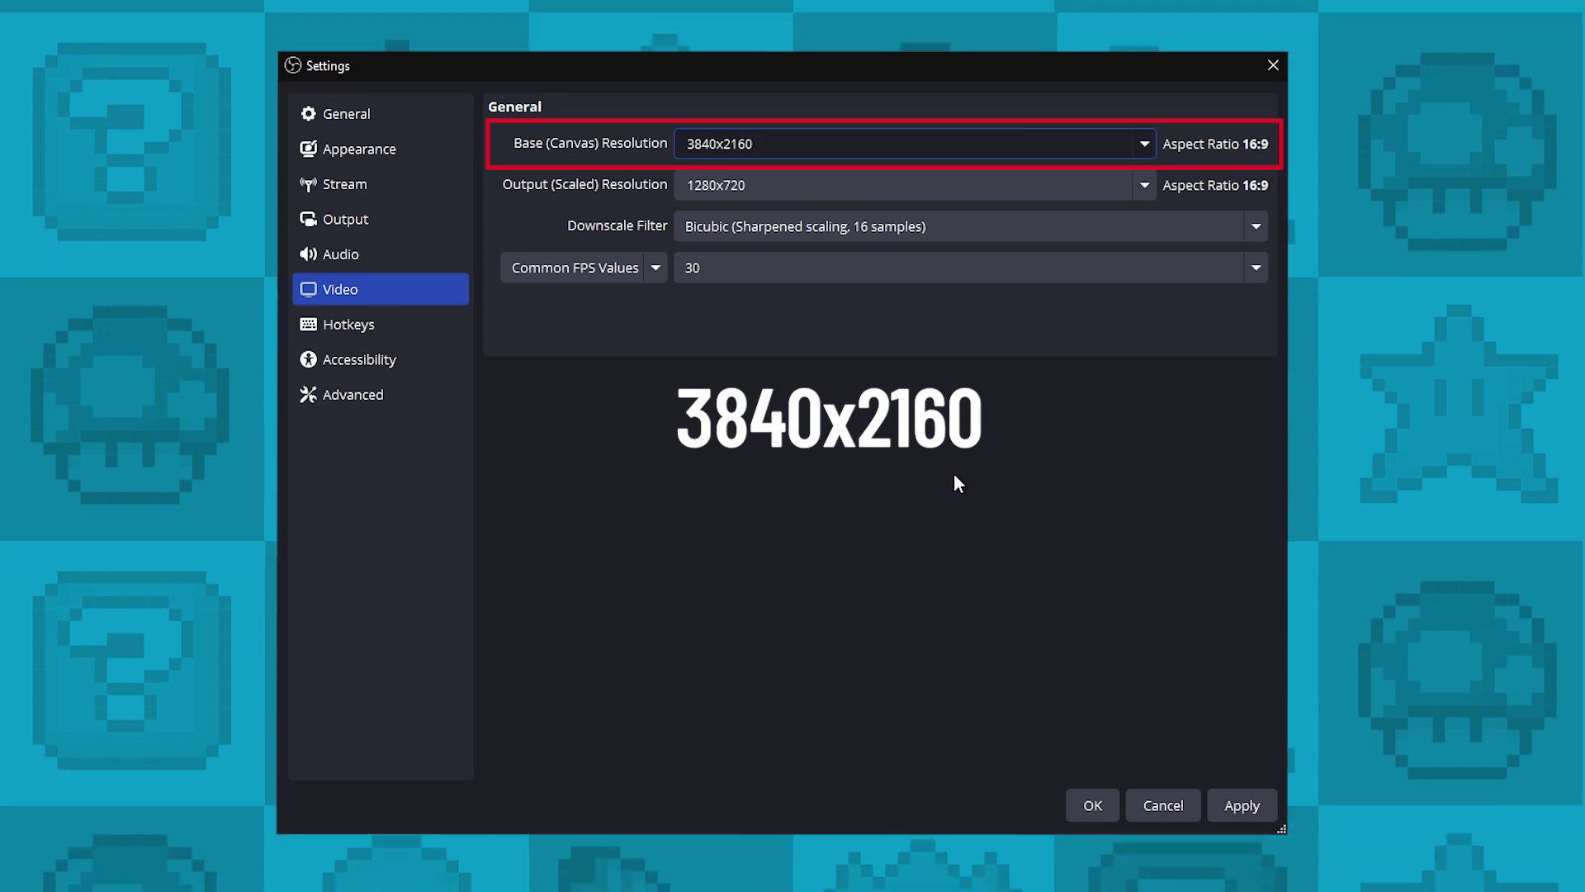
left_click(1144, 144)
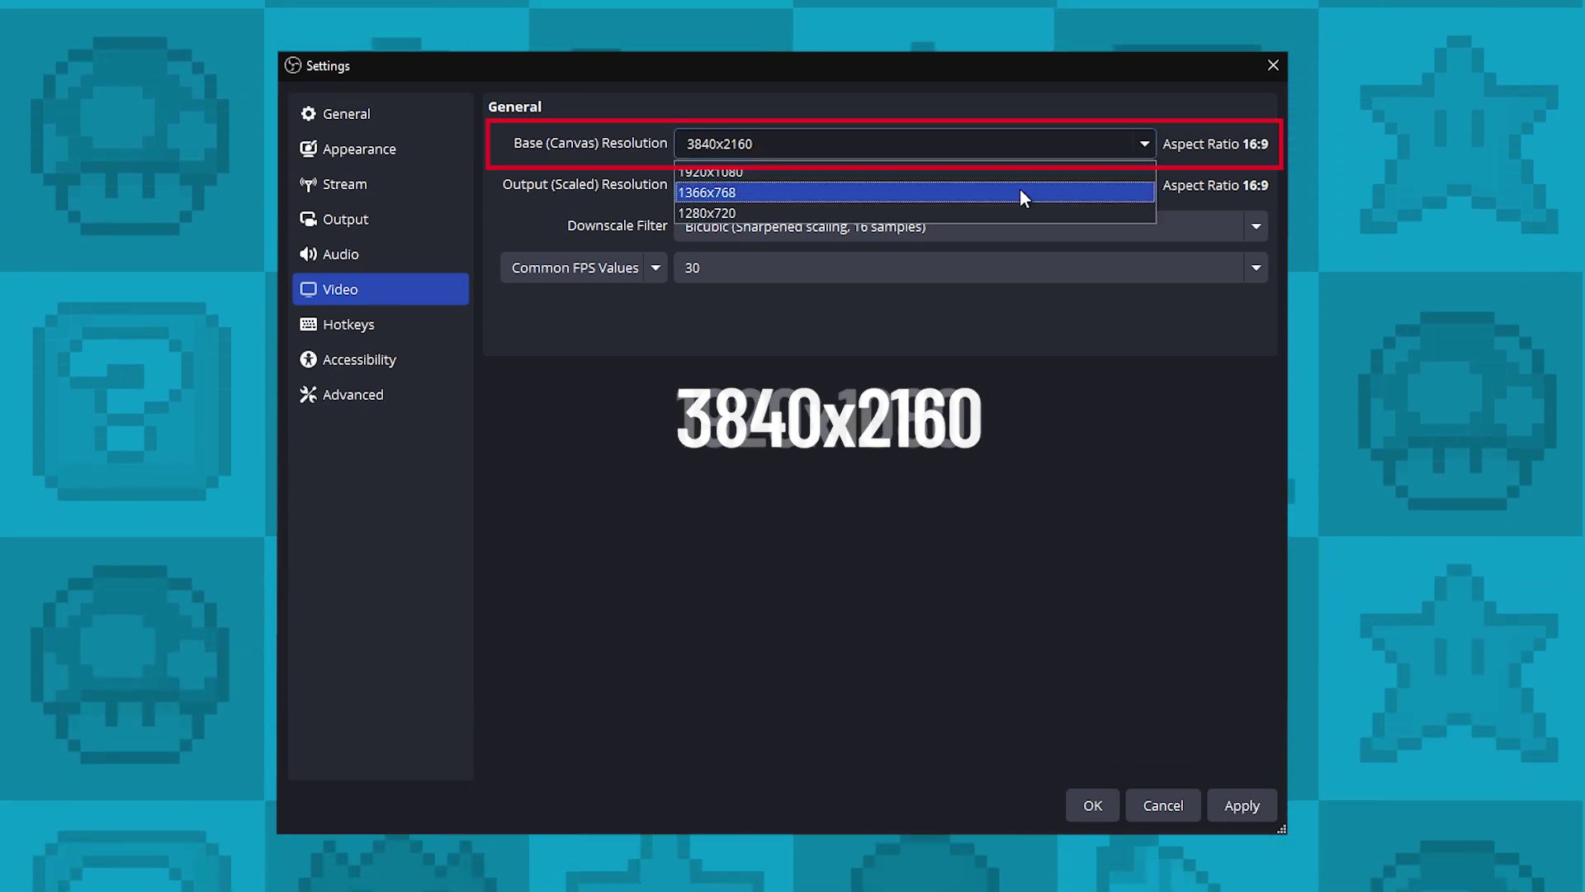
left_click(1019, 175)
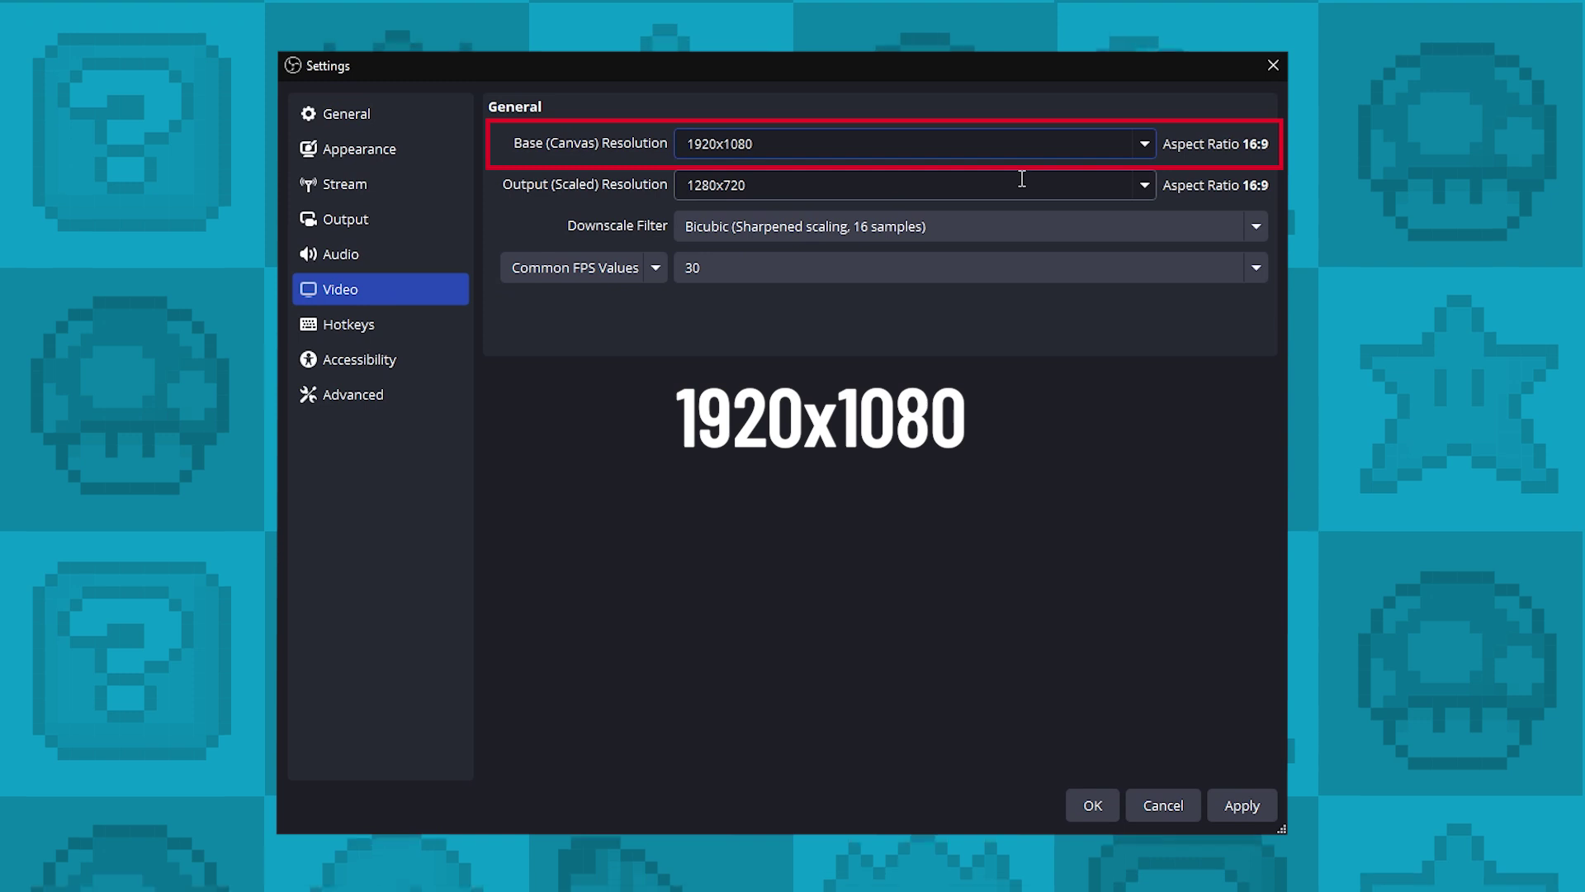
Set the scaled output resolution to 1920x1080 and pick a common FPS value.
double_click(809, 151)
type("1080x1920")
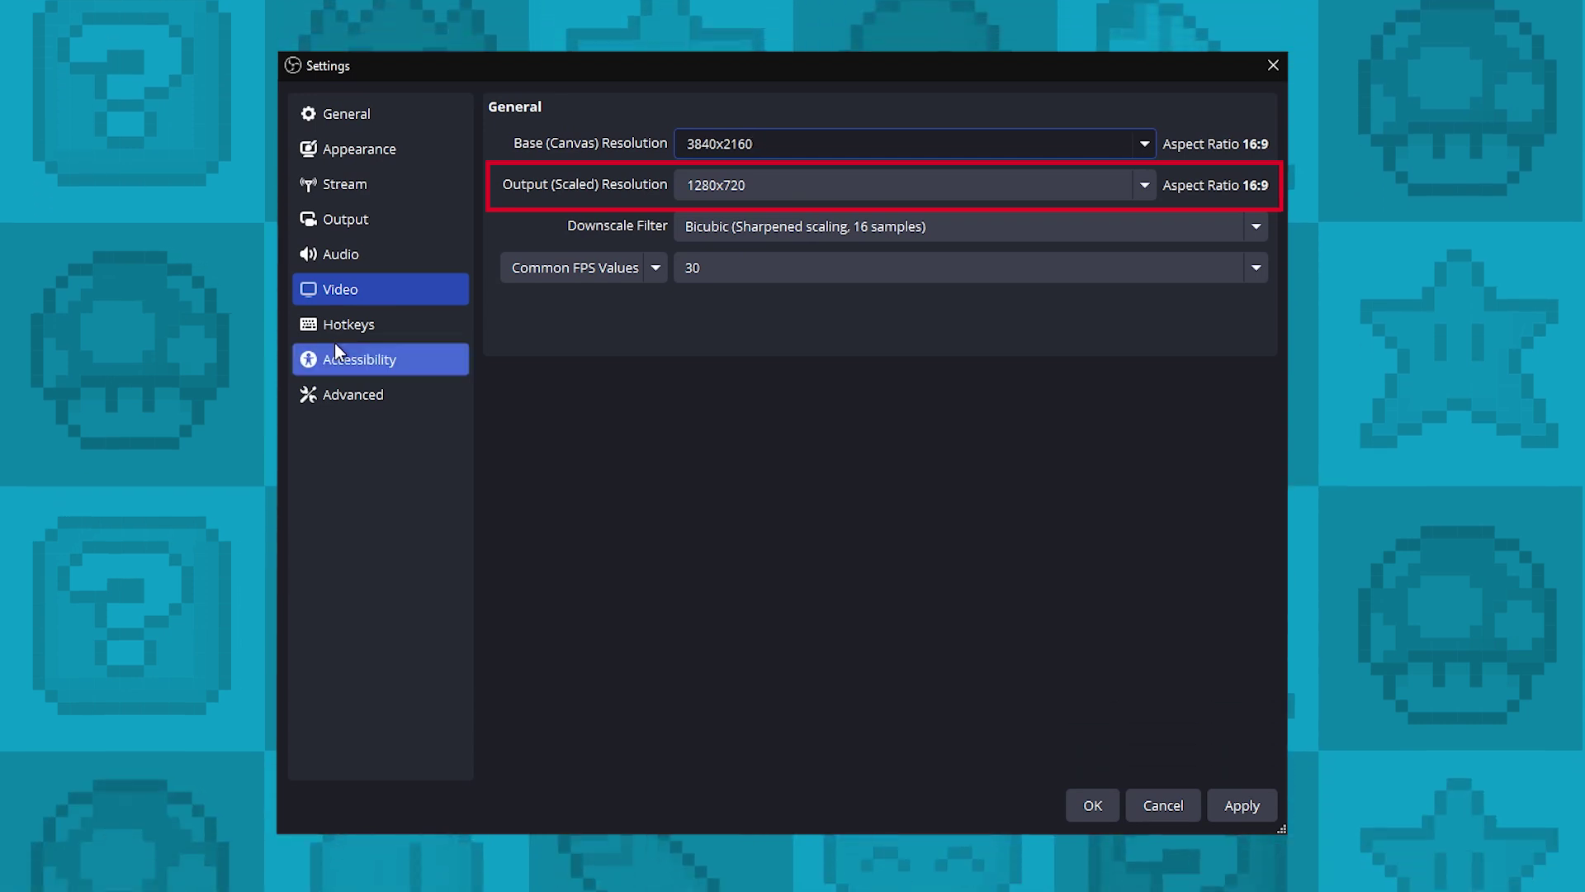
key("Tab")
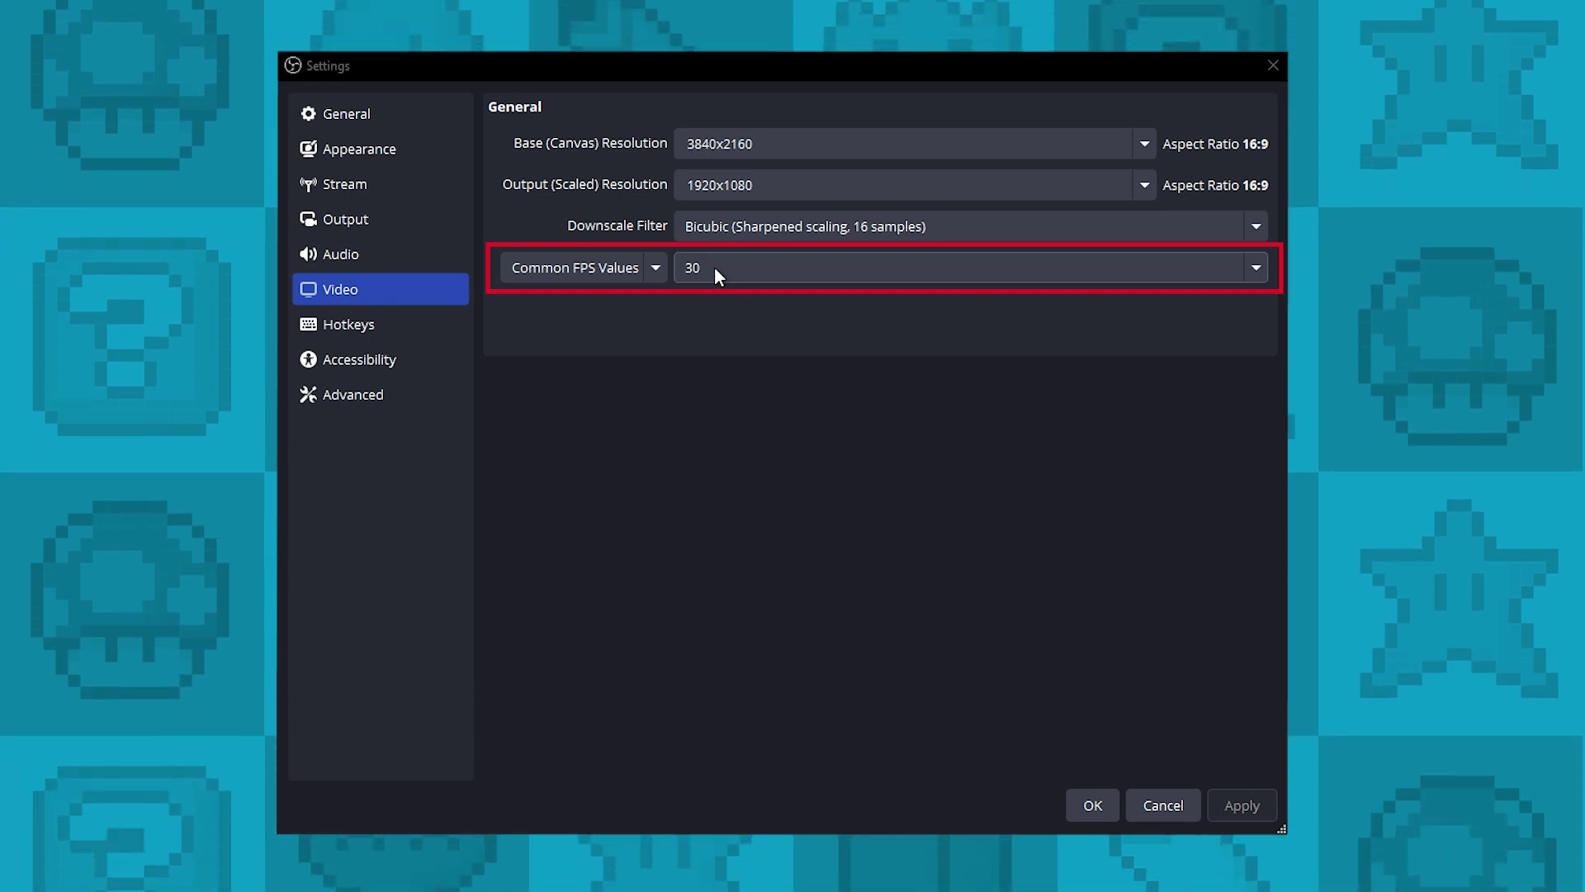
left_click(1257, 269)
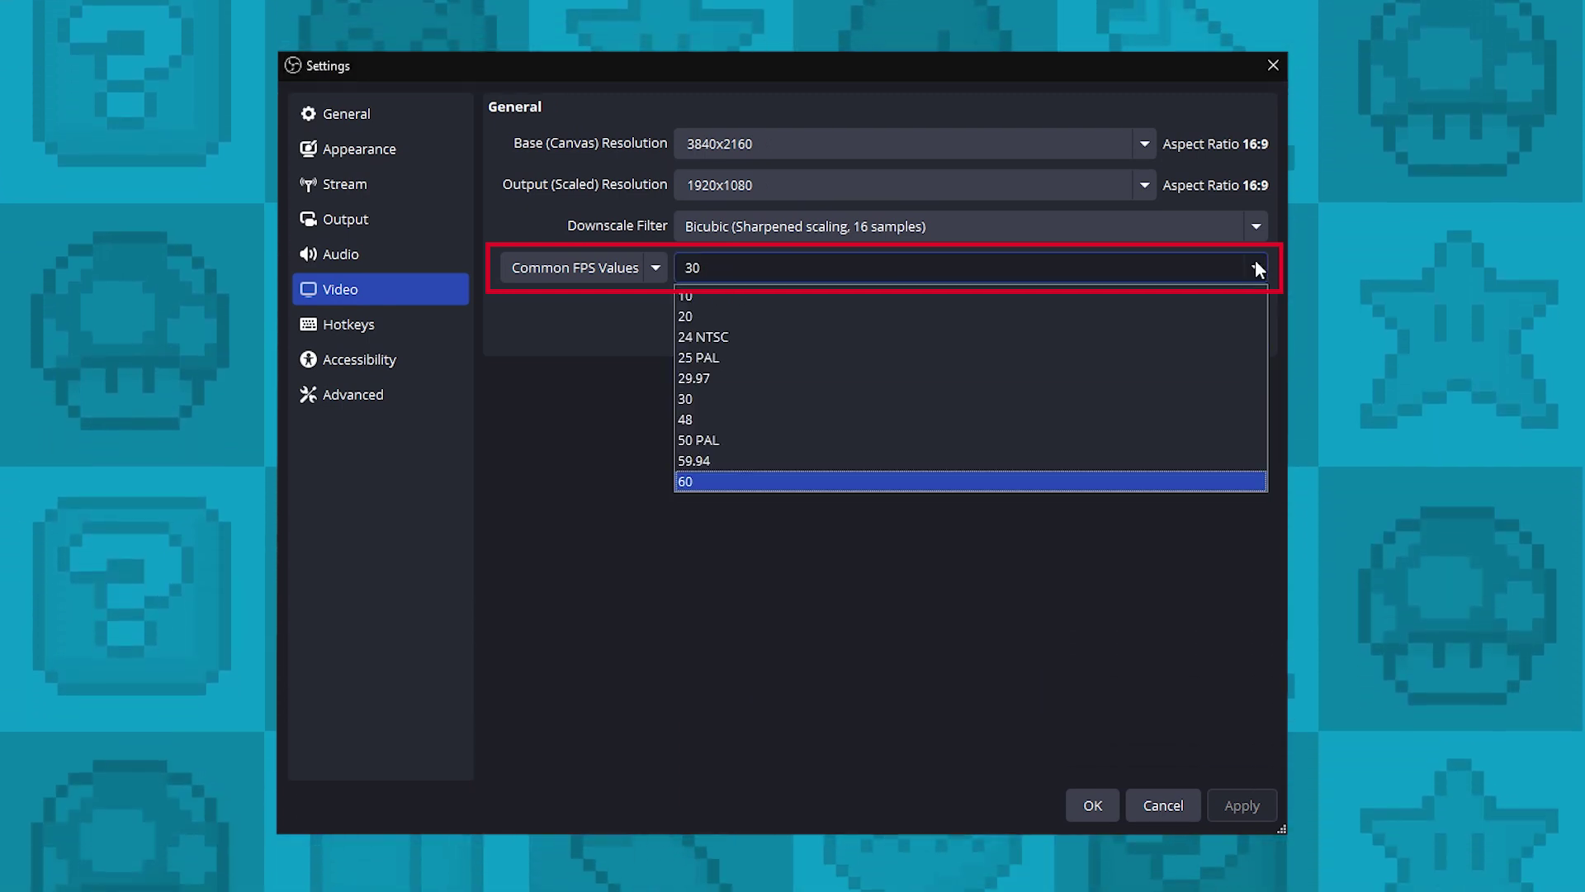
left_click(948, 479)
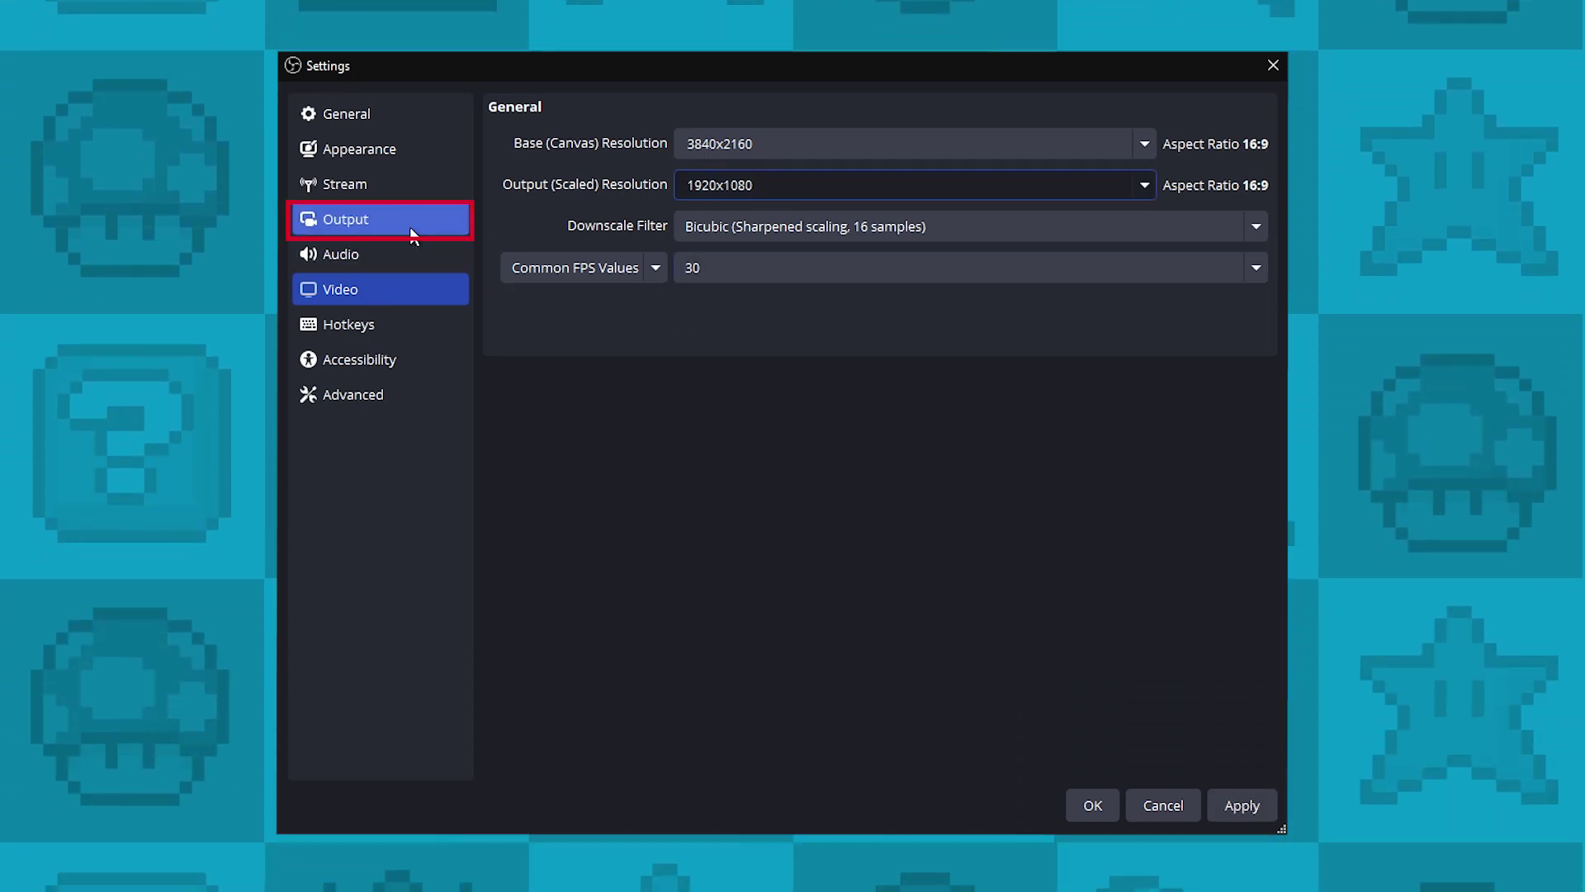
Switch Output Mode to Advanced and check the recording path d:\Videos\OBS Recordings.
left_click(413, 236)
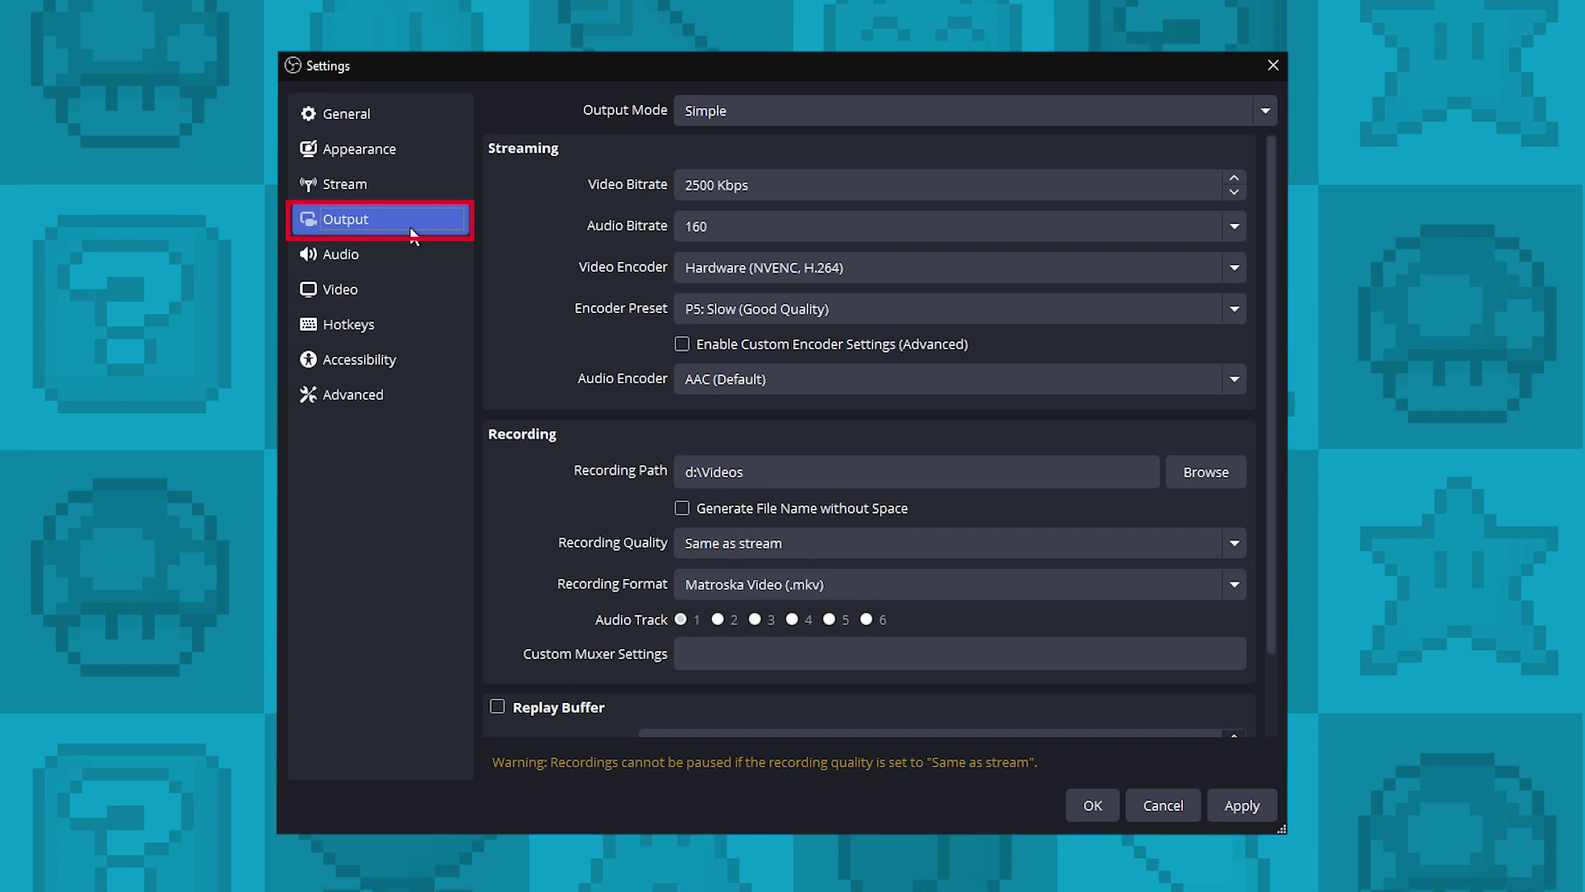
left_click(757, 113)
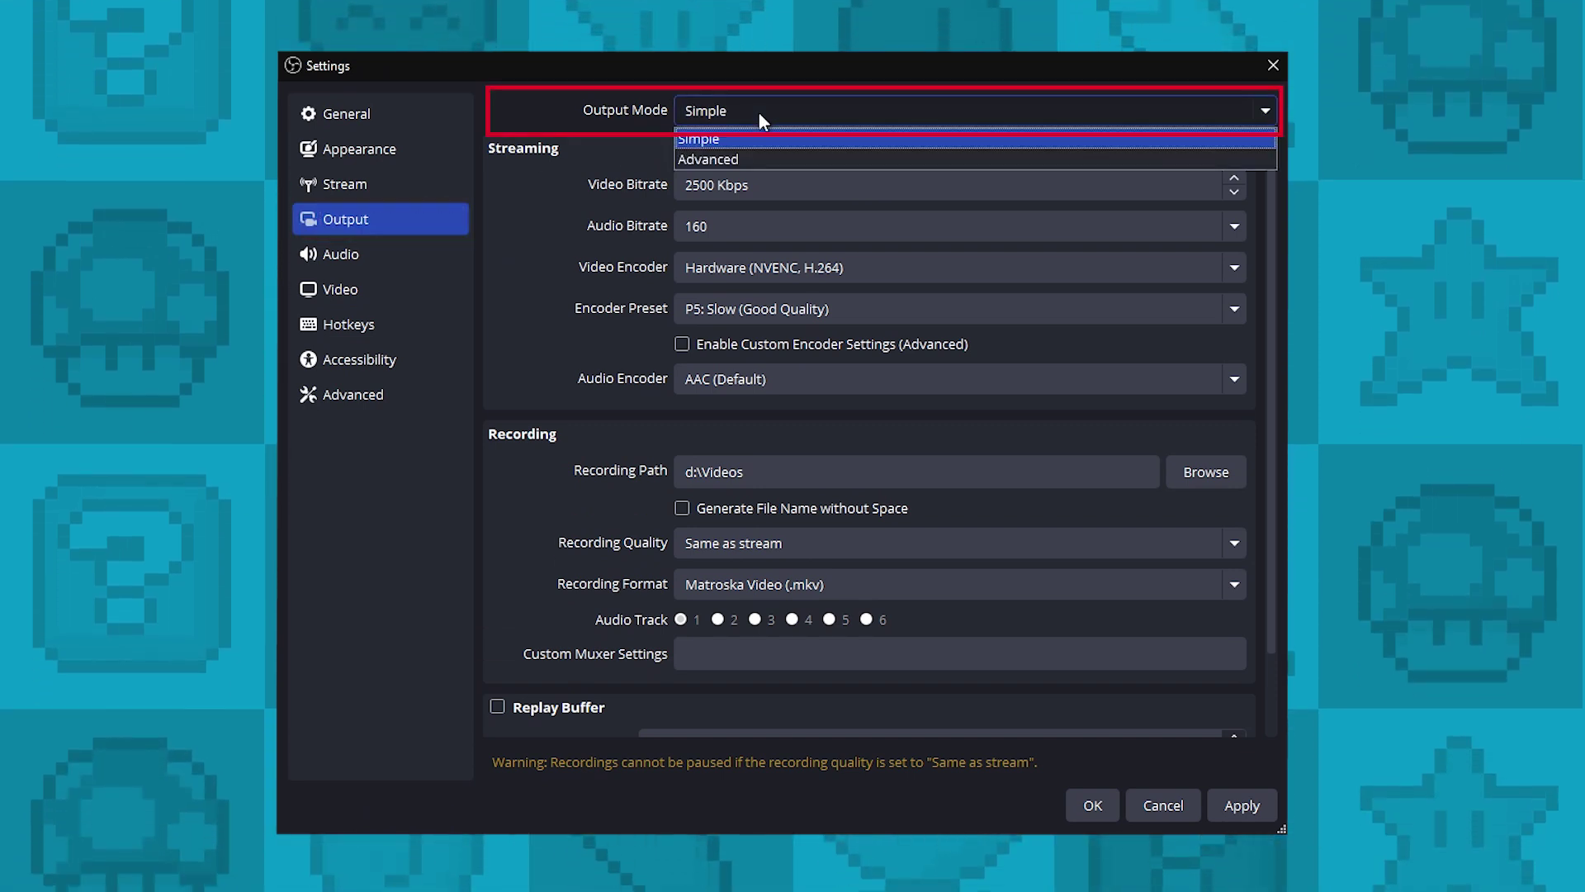
left_click(744, 159)
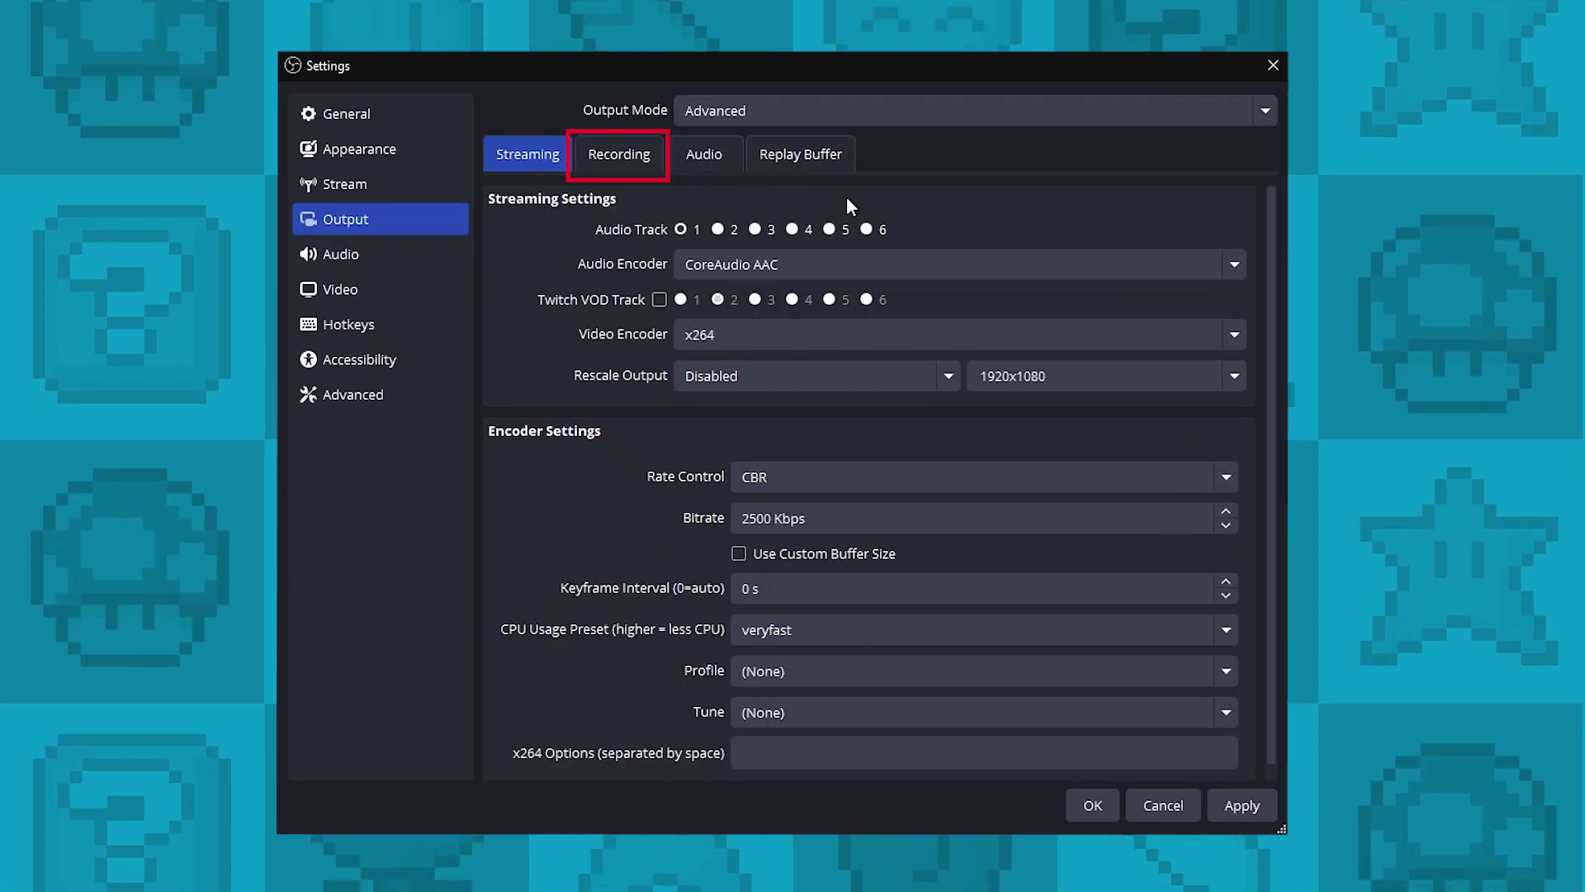
left_click(634, 159)
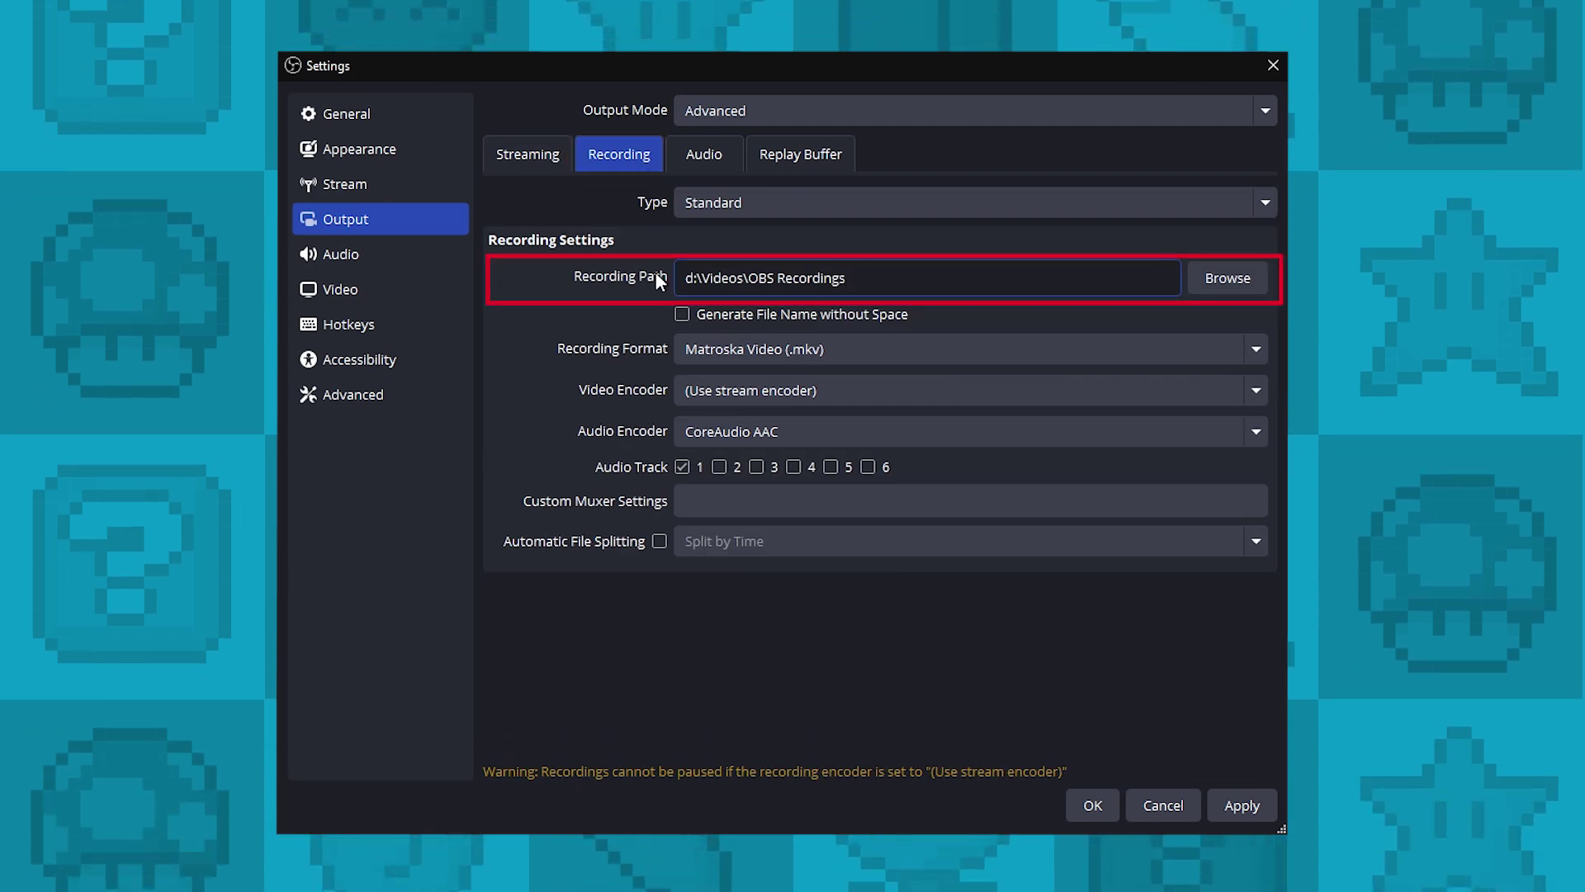
left_click(861, 281)
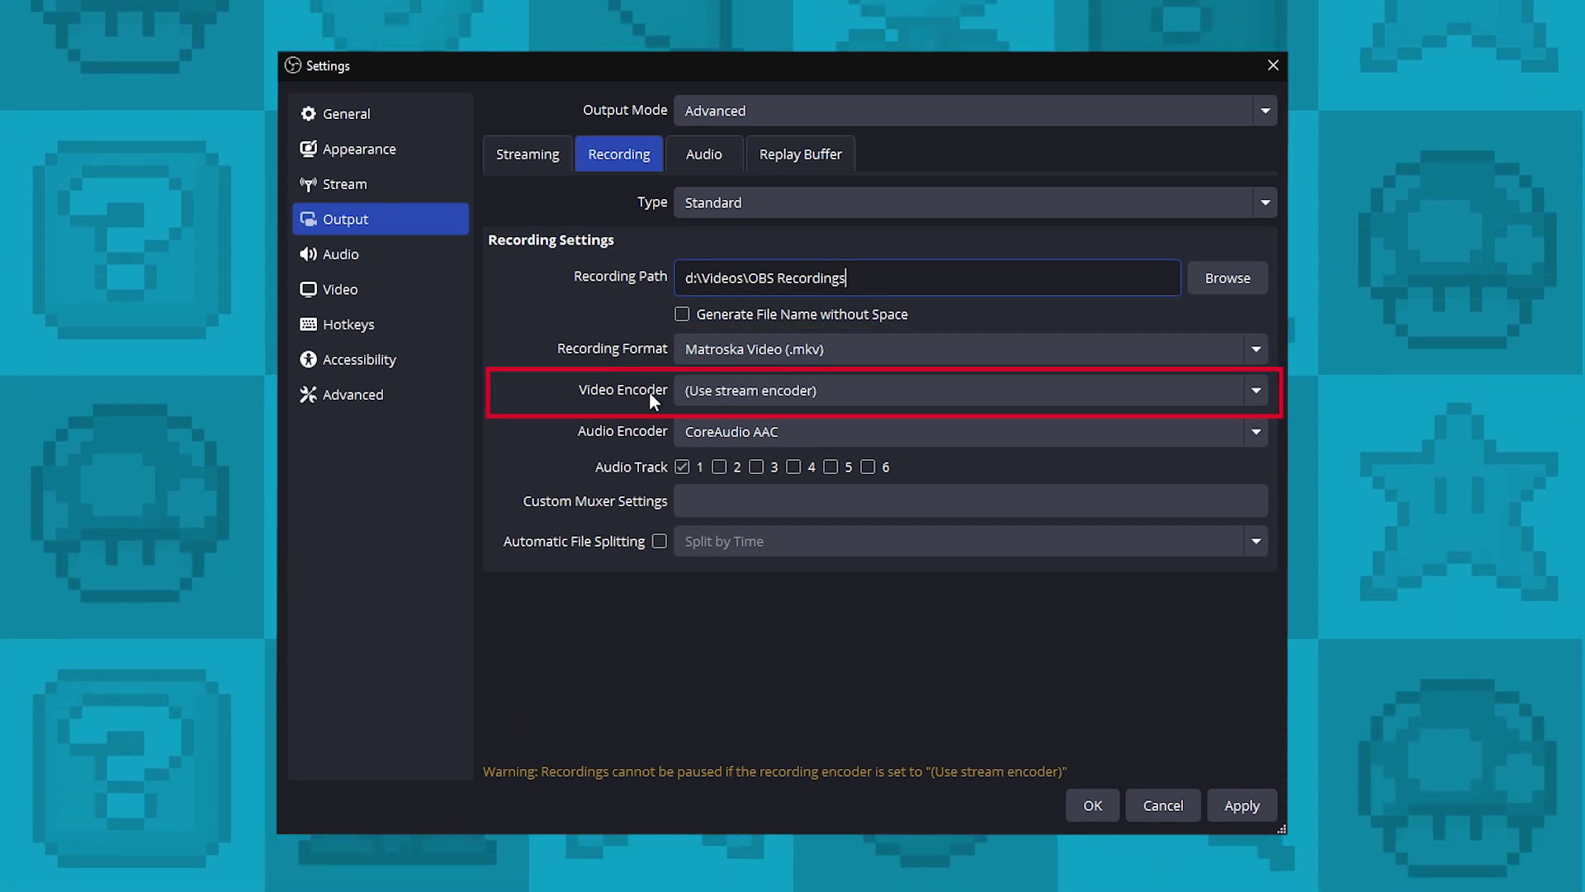
Keep NVIDIA NVENC HEVC as the recording video encoder.
left_click(687, 391)
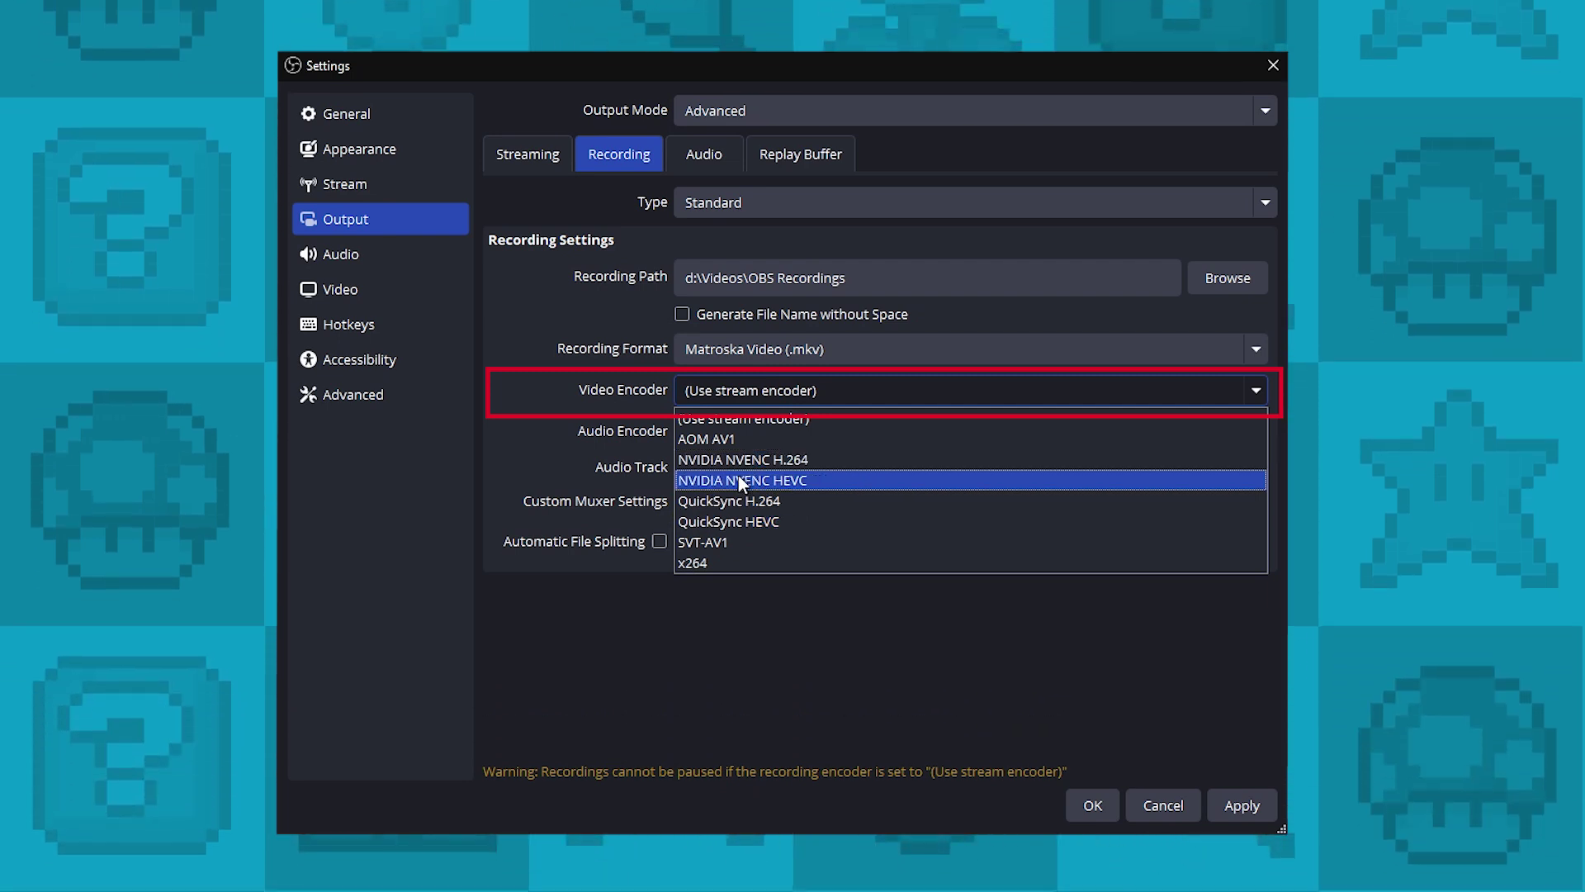
left_click(693, 482)
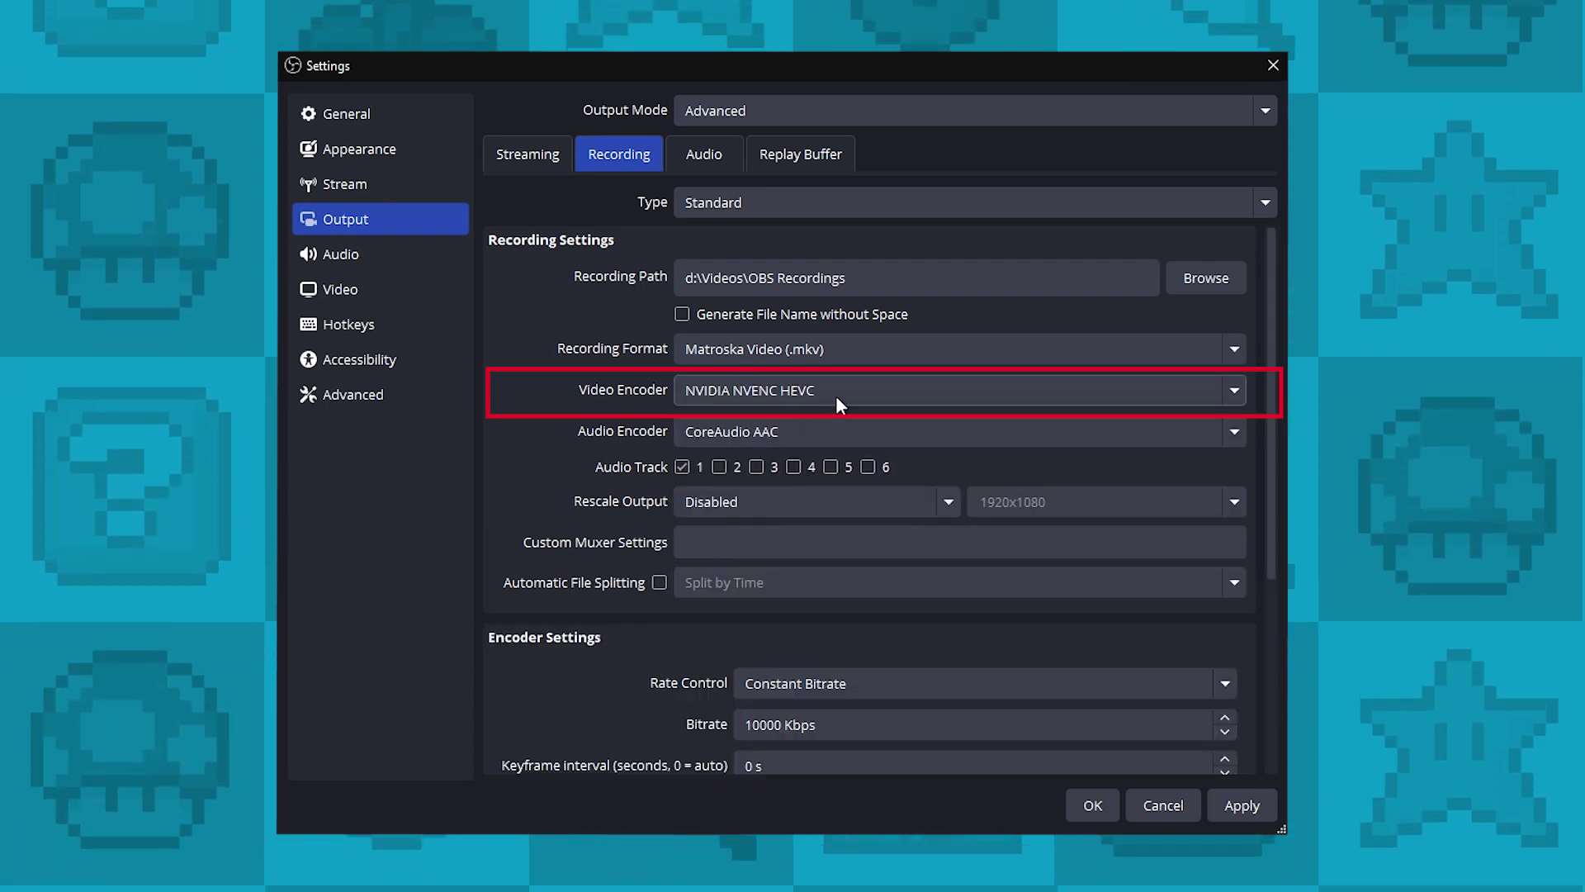
left_click(839, 396)
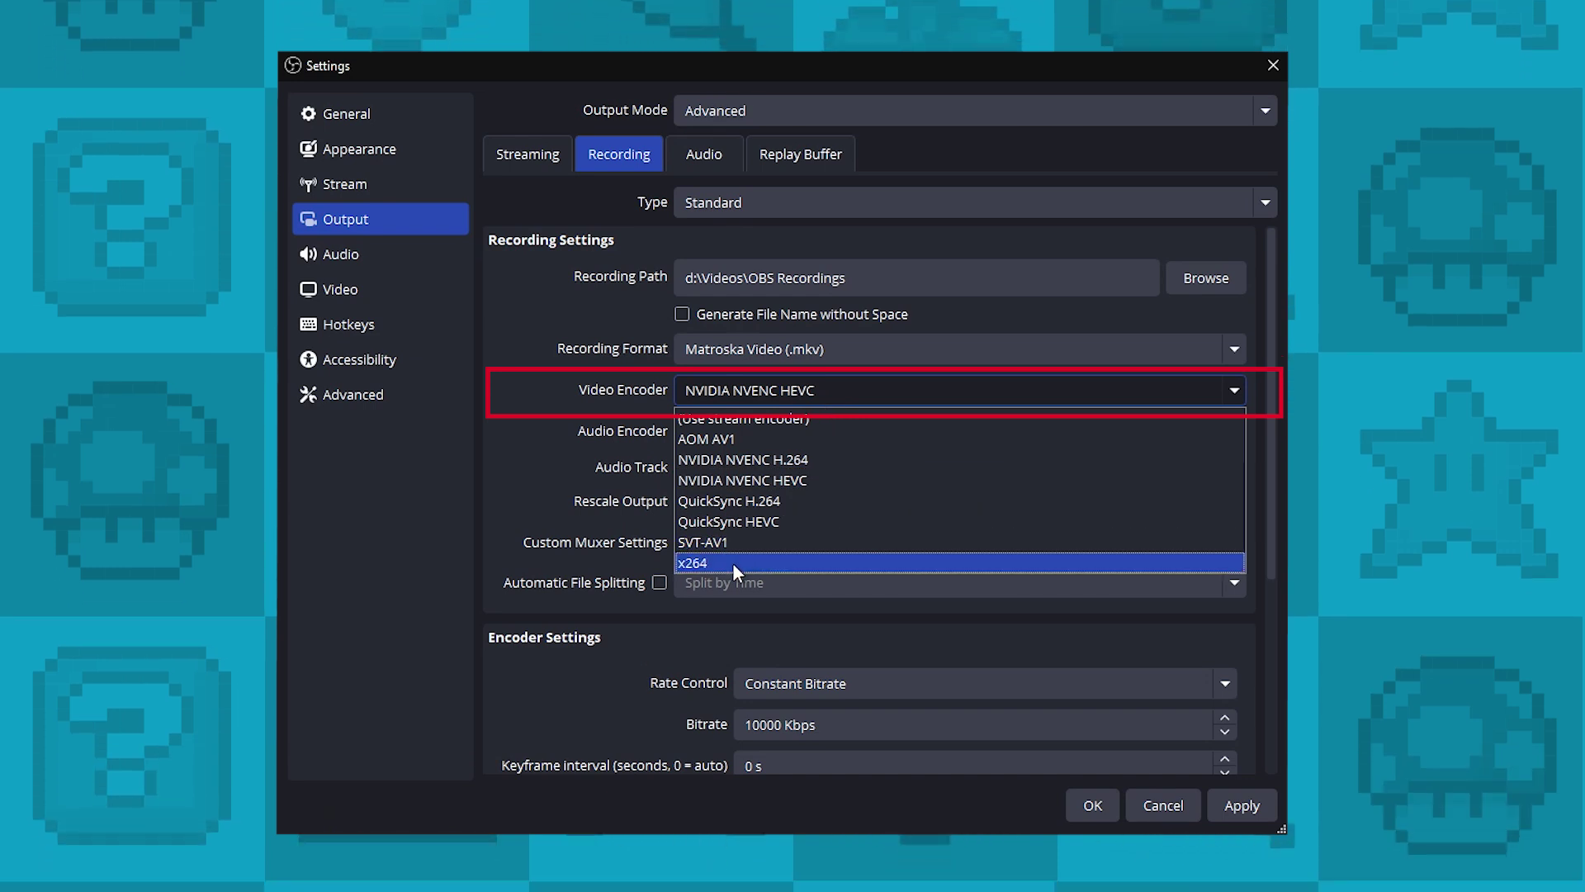
left_click(488, 435)
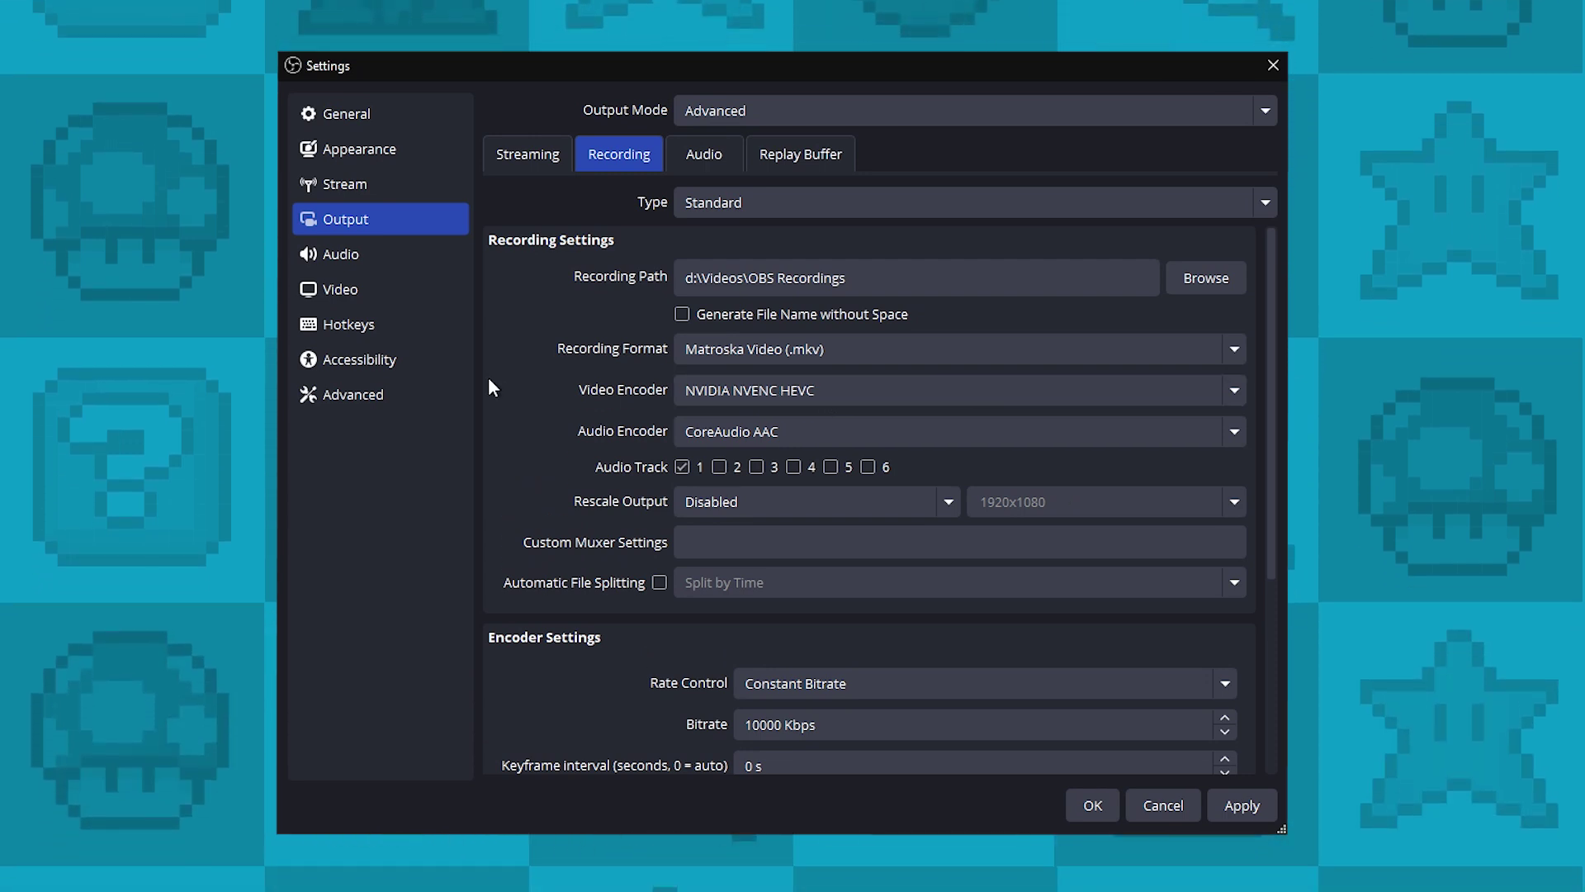
scroll(494, 380, "down", 5)
scroll(538, 347, "down", 1)
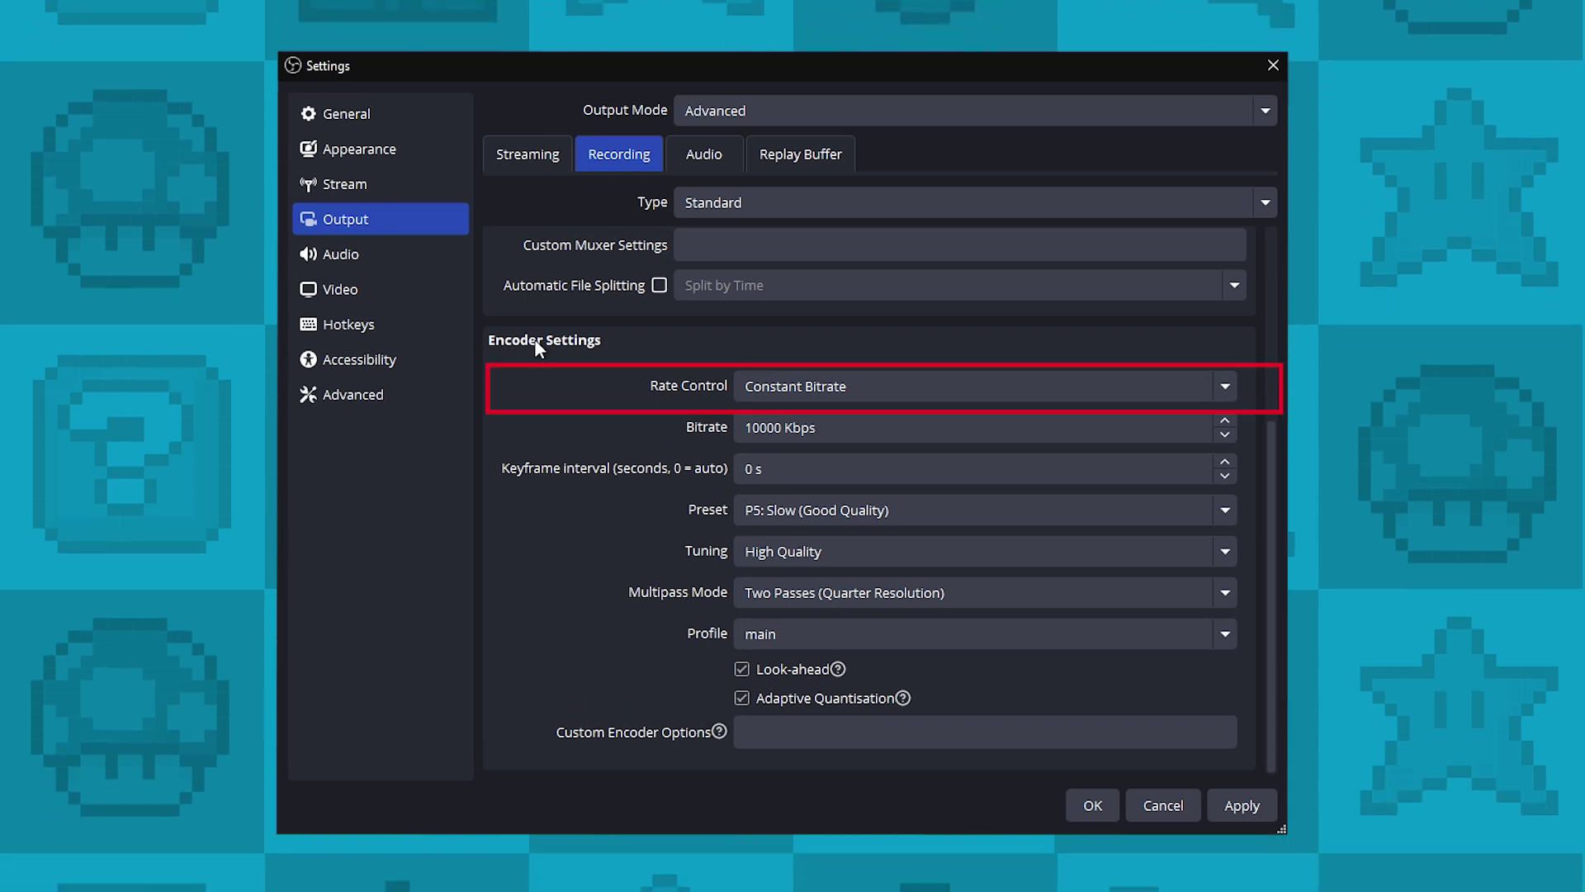
Switch rate control to Constant QP with a QP value of 15.
left_click(836, 390)
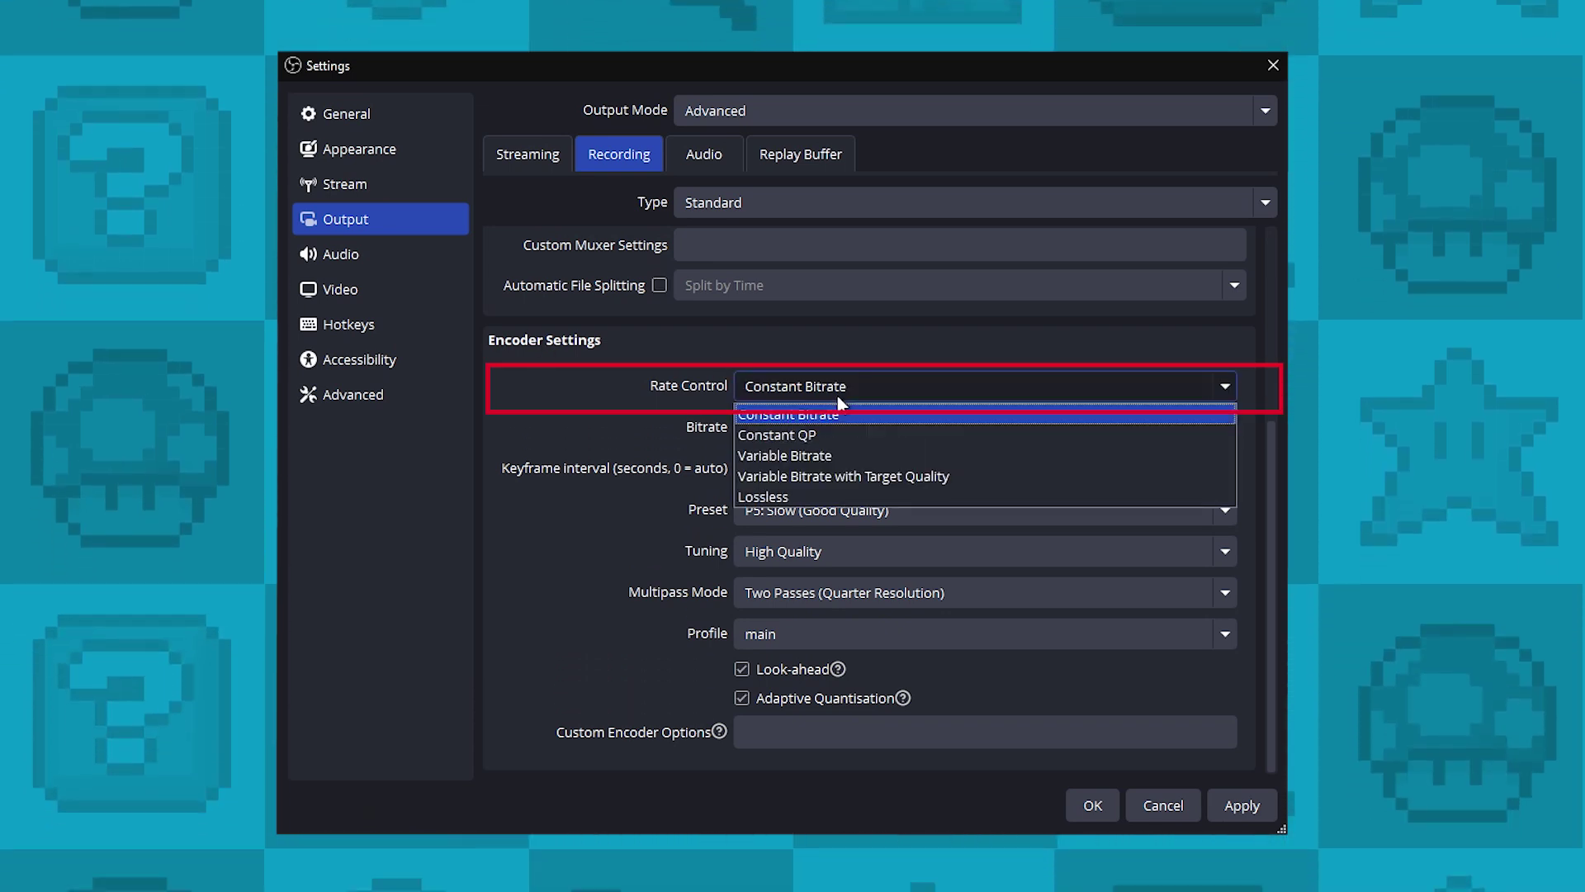
left_click(864, 434)
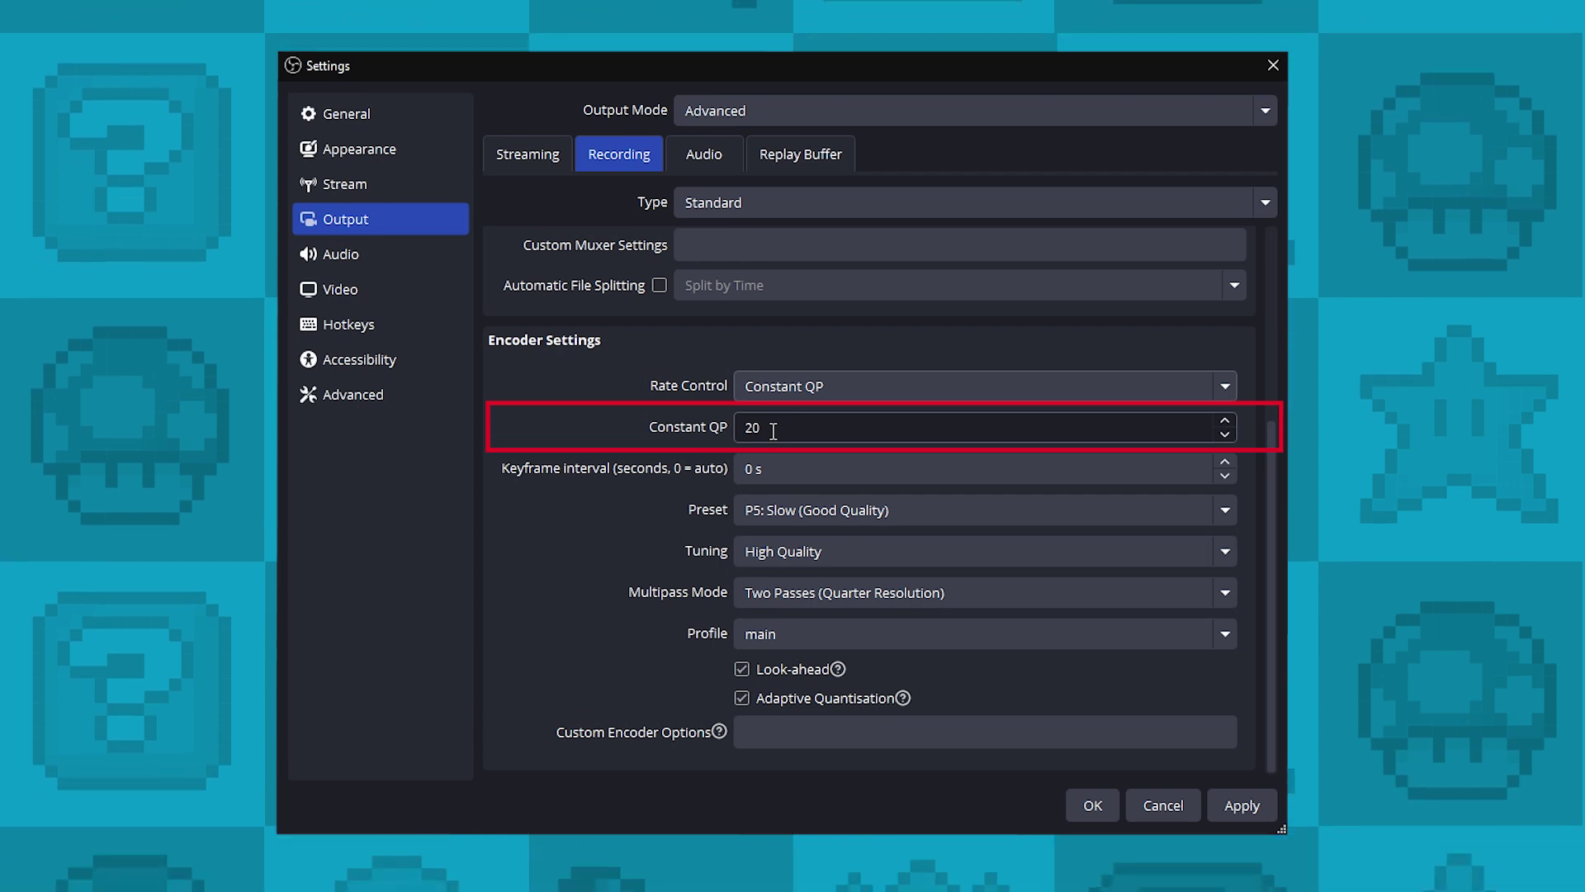
double_click(773, 430)
type("15")
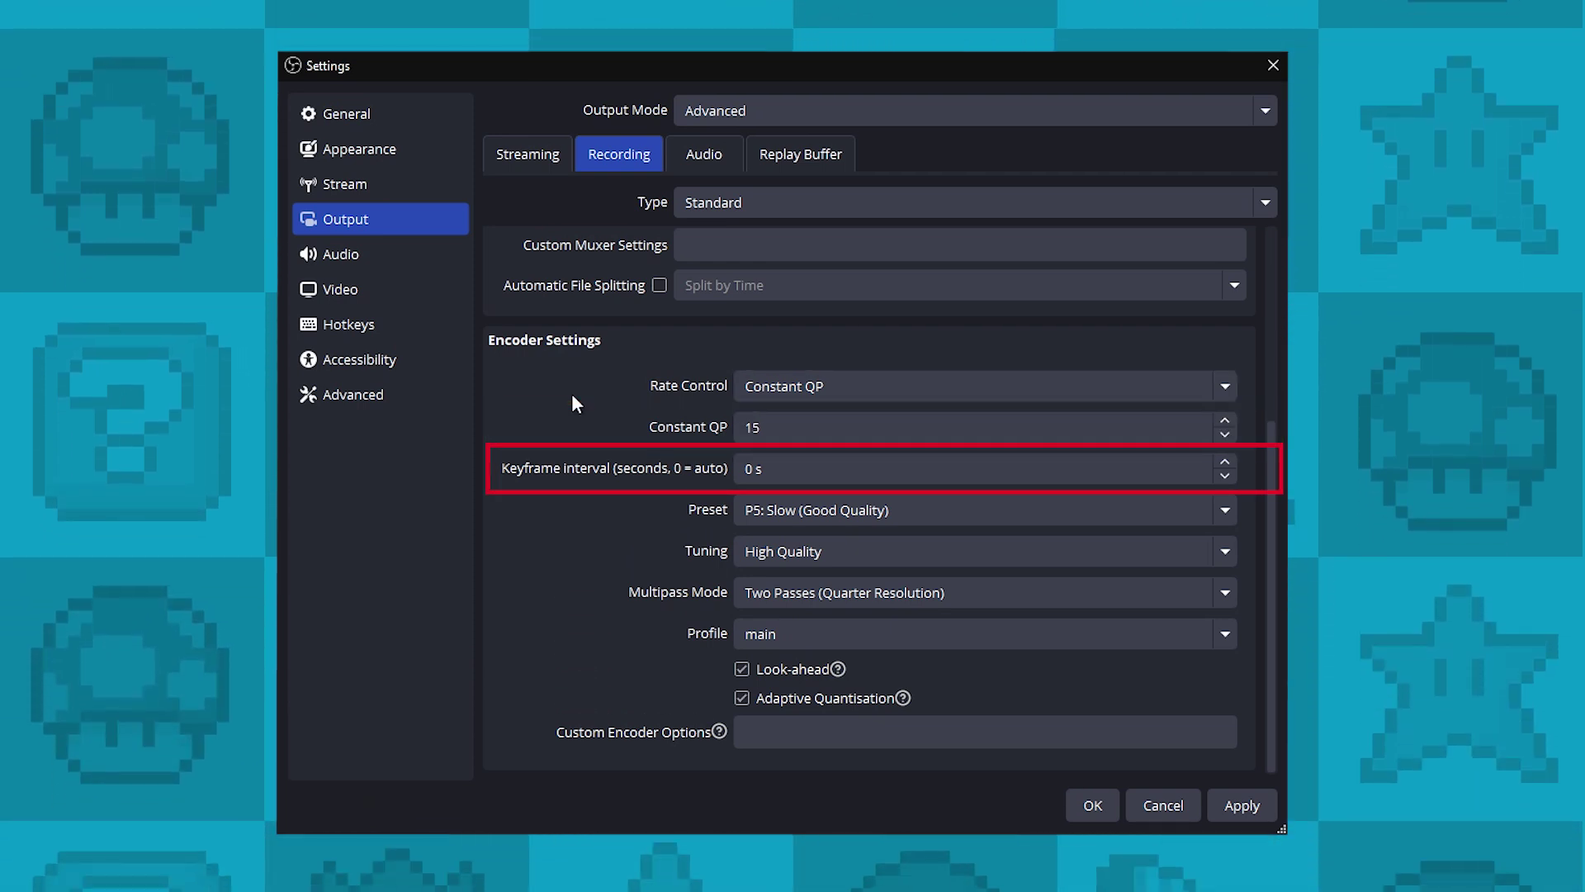
type("2")
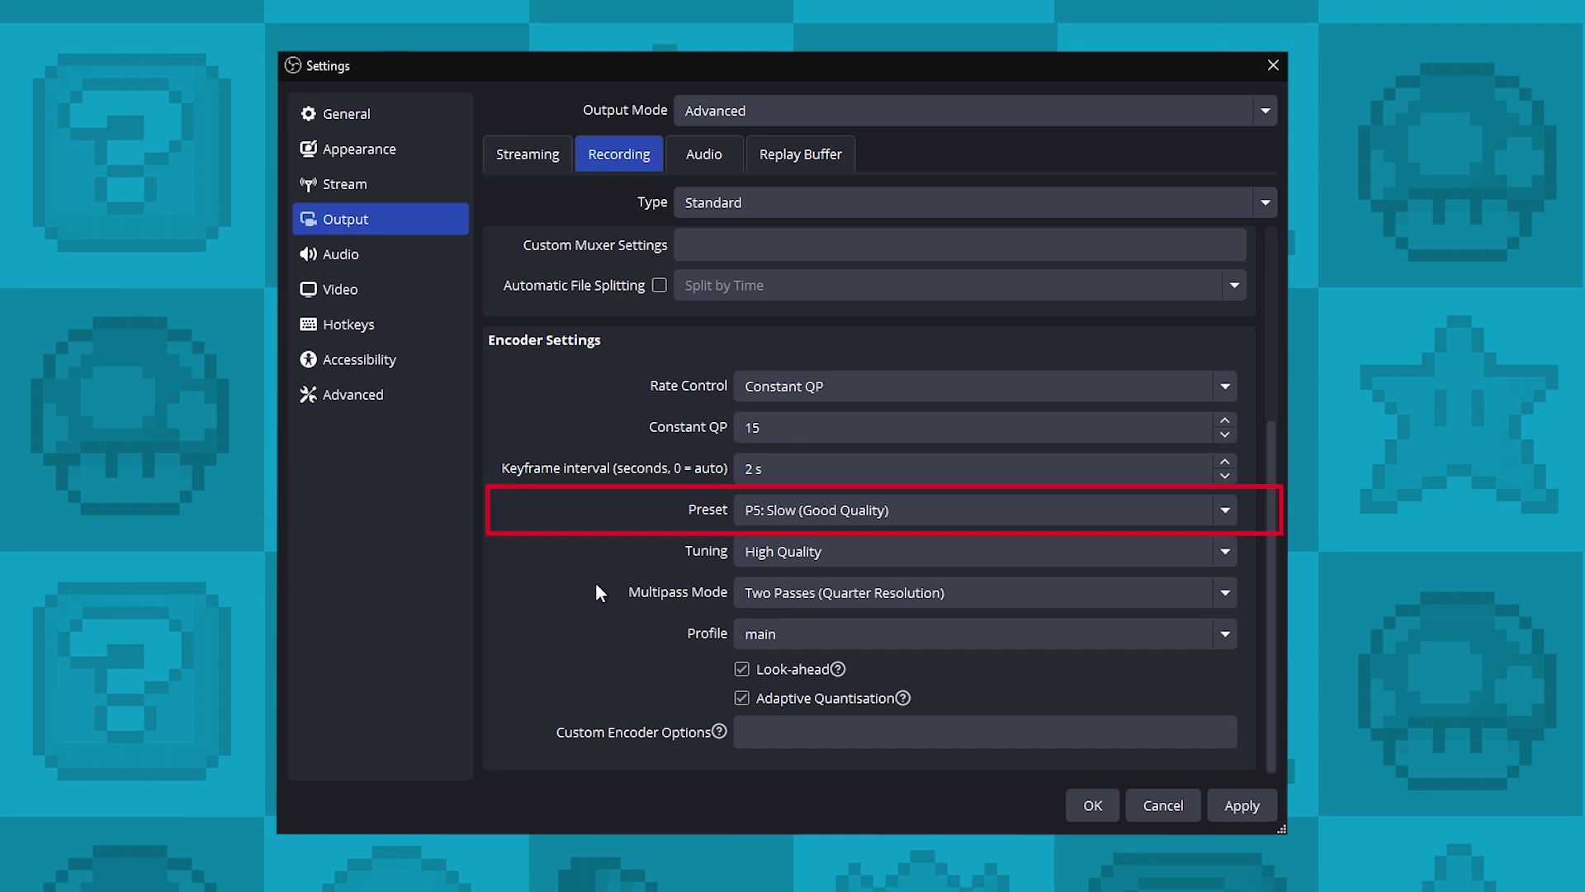
Use the P5: Slow preset and two-pass full-resolution multipass mode.
left_click(919, 507)
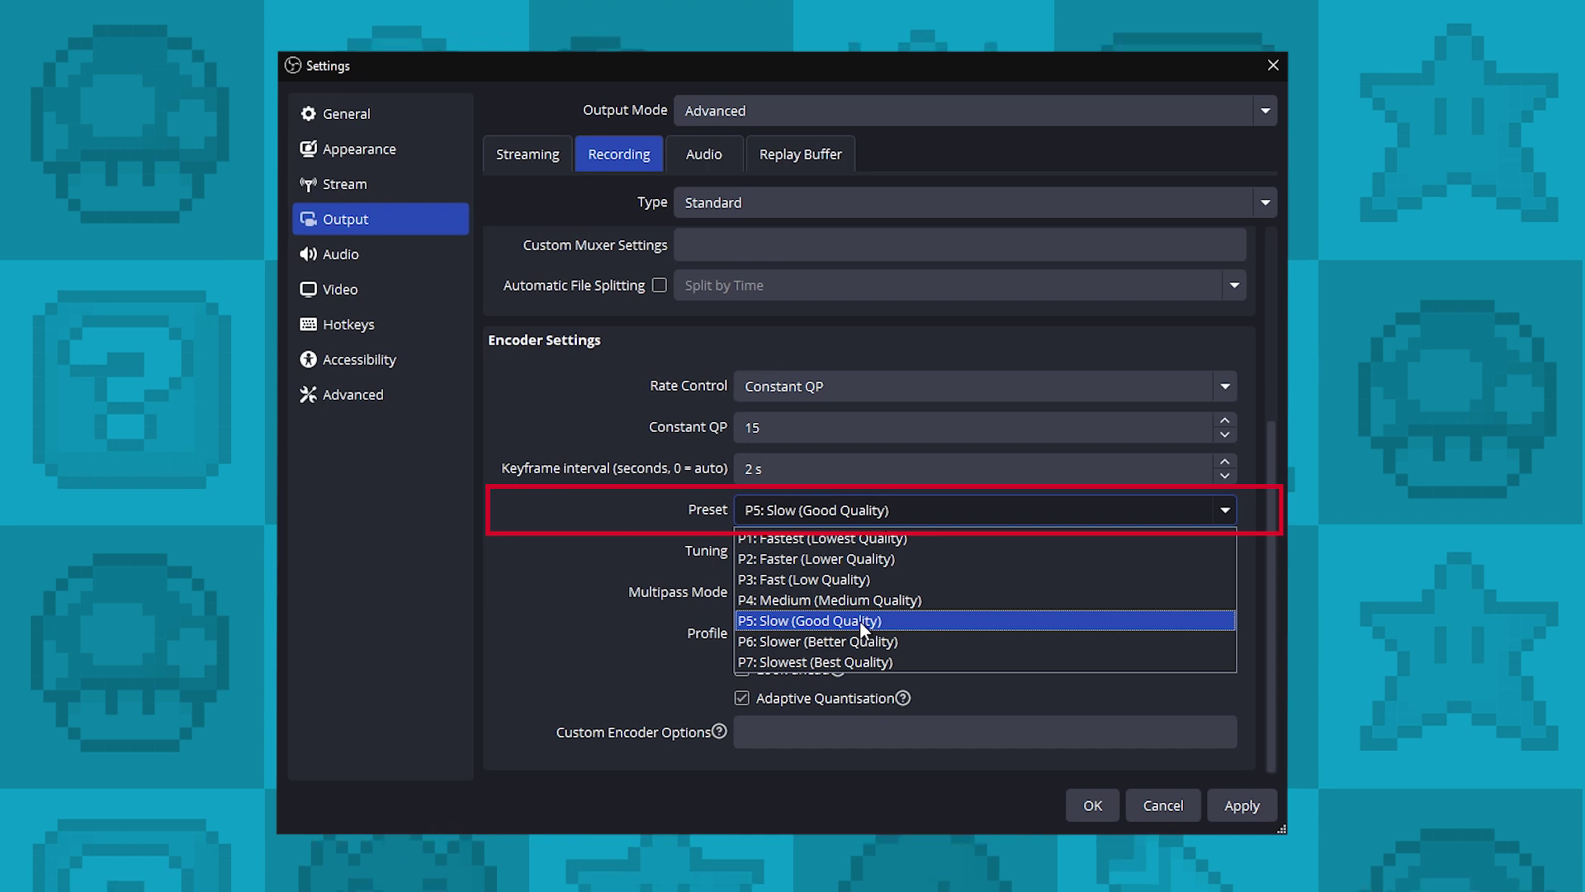
left_click(861, 625)
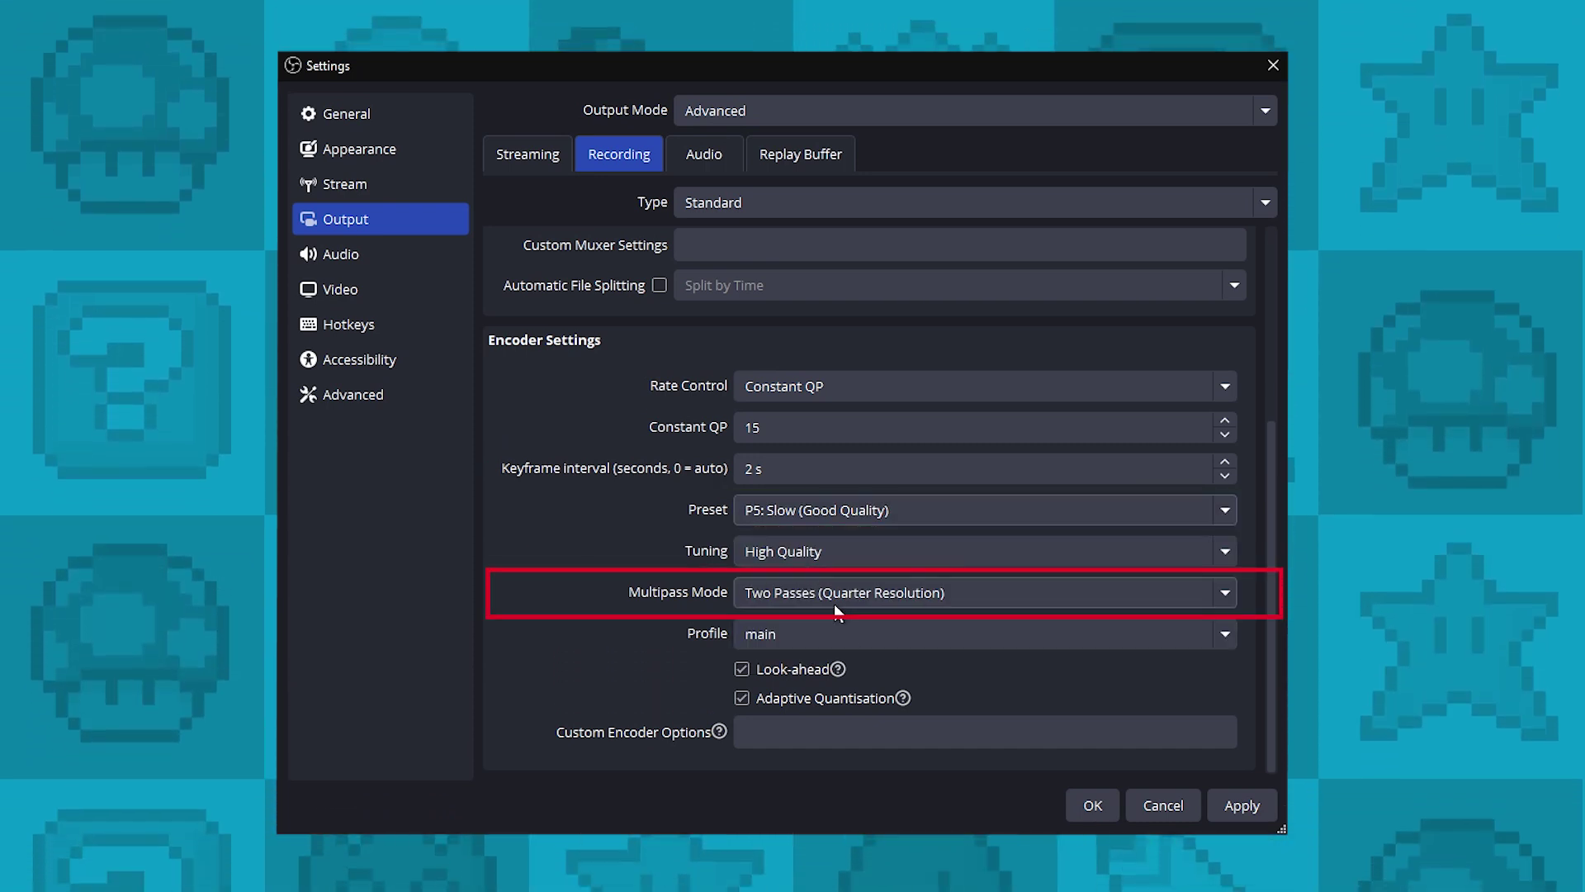
left_click(834, 603)
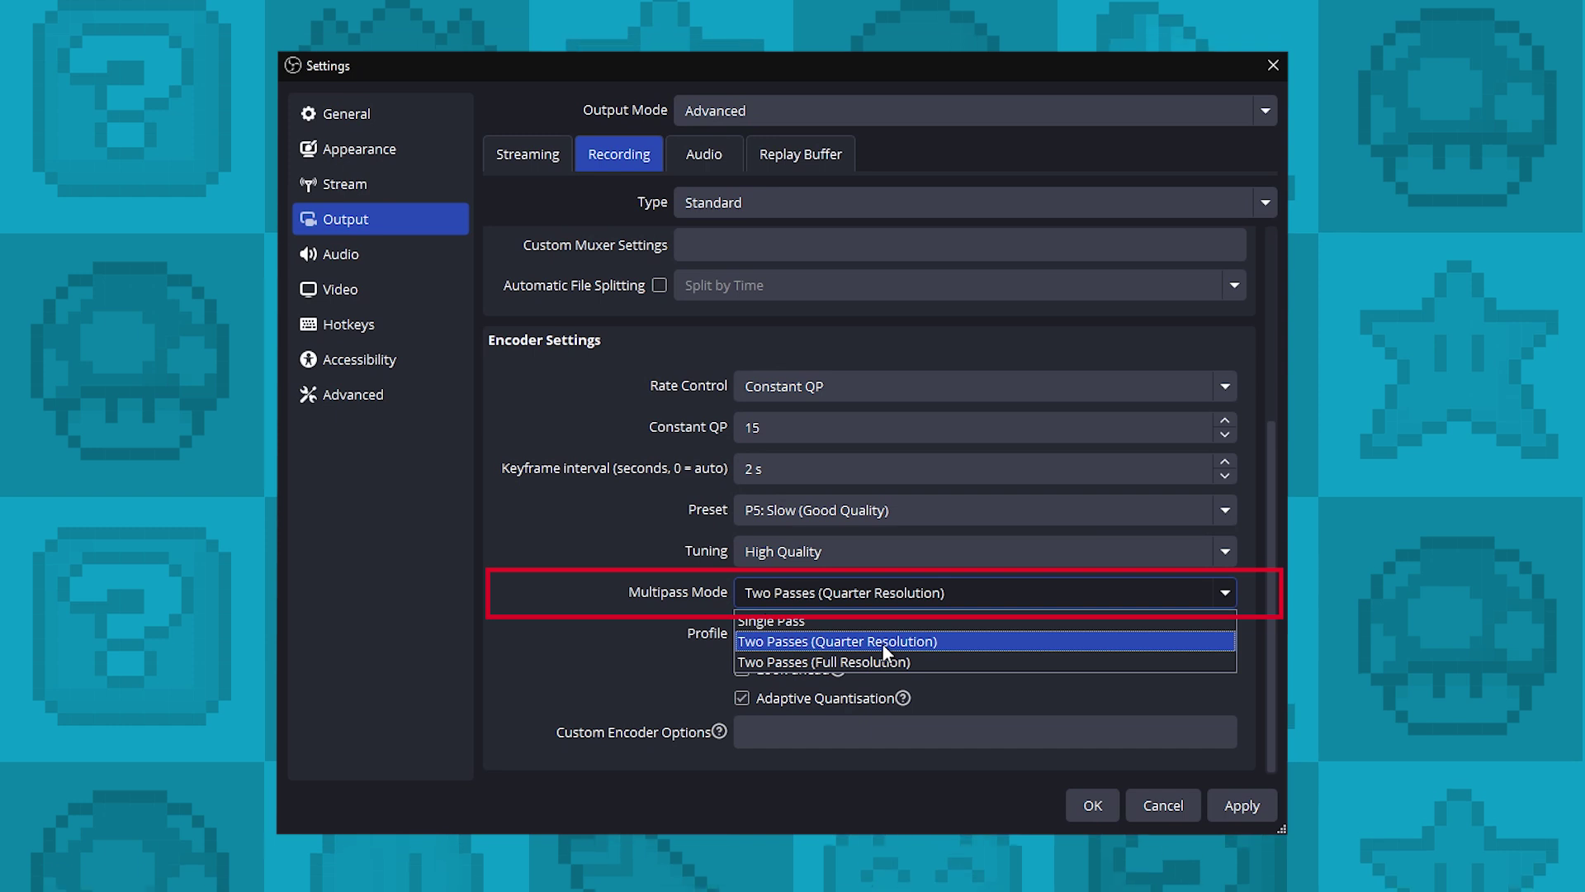
left_click(877, 660)
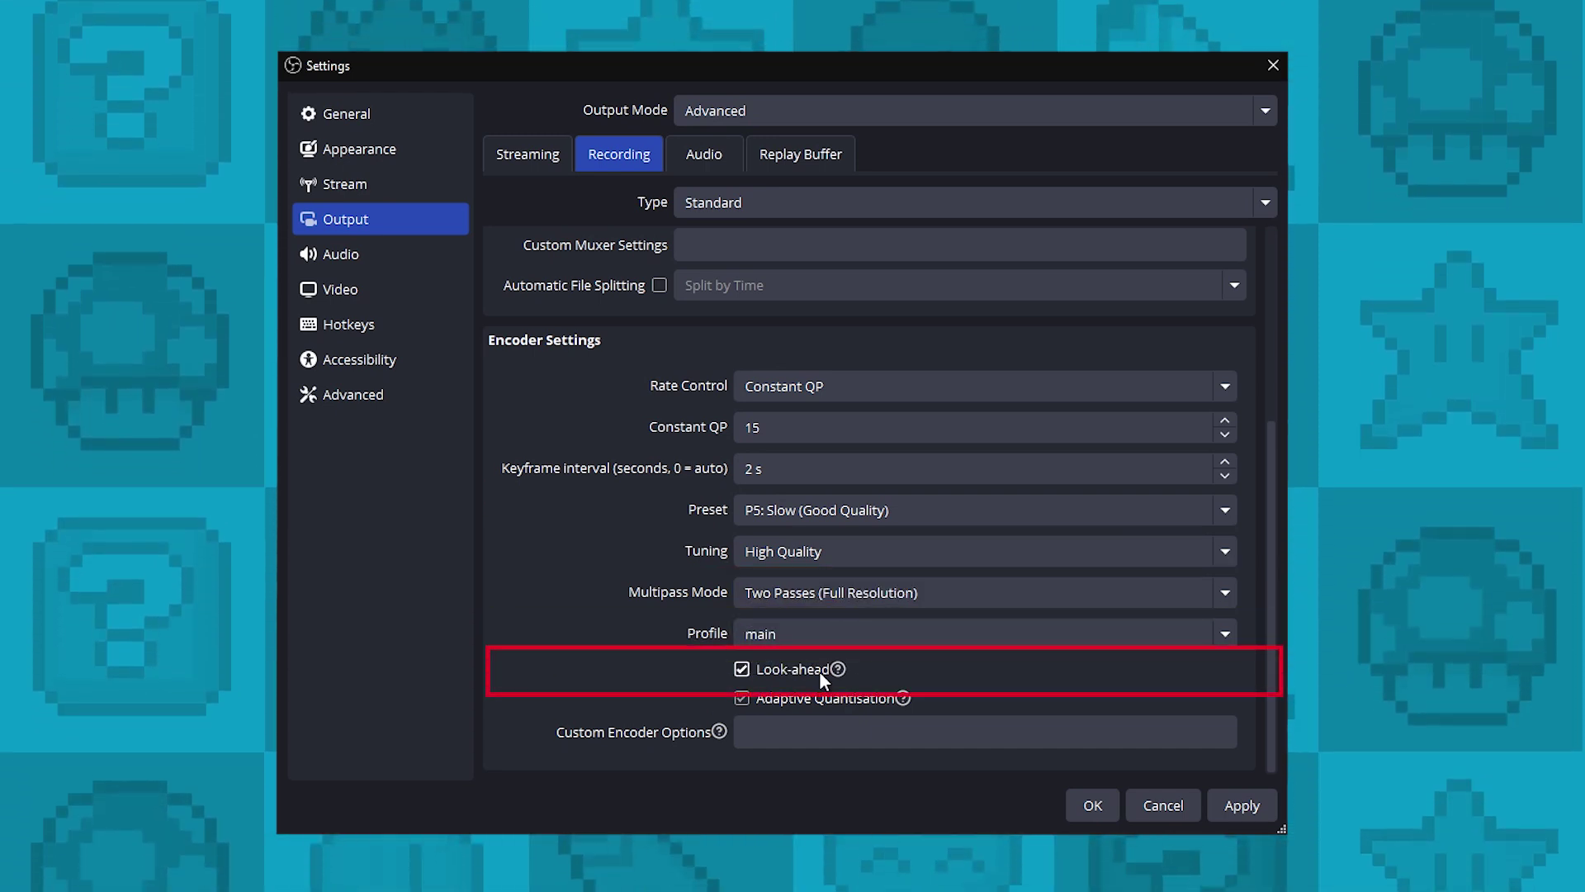
mouse_move(820, 672)
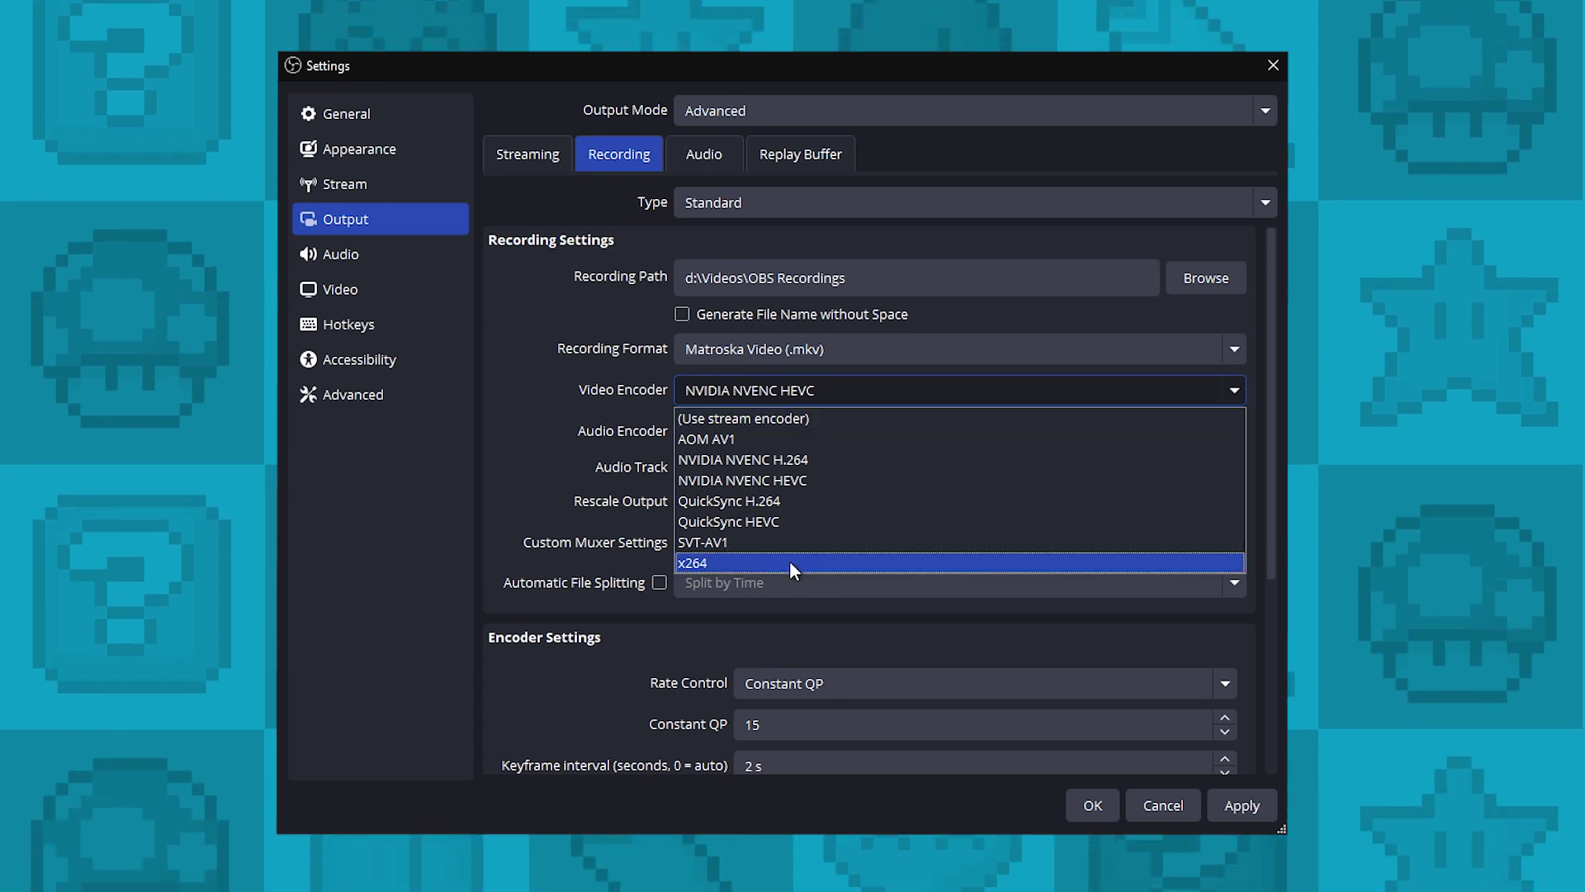
Record with x264 using CRF rate control at 19.
left_click(790, 563)
scroll(828, 559, "down", 2)
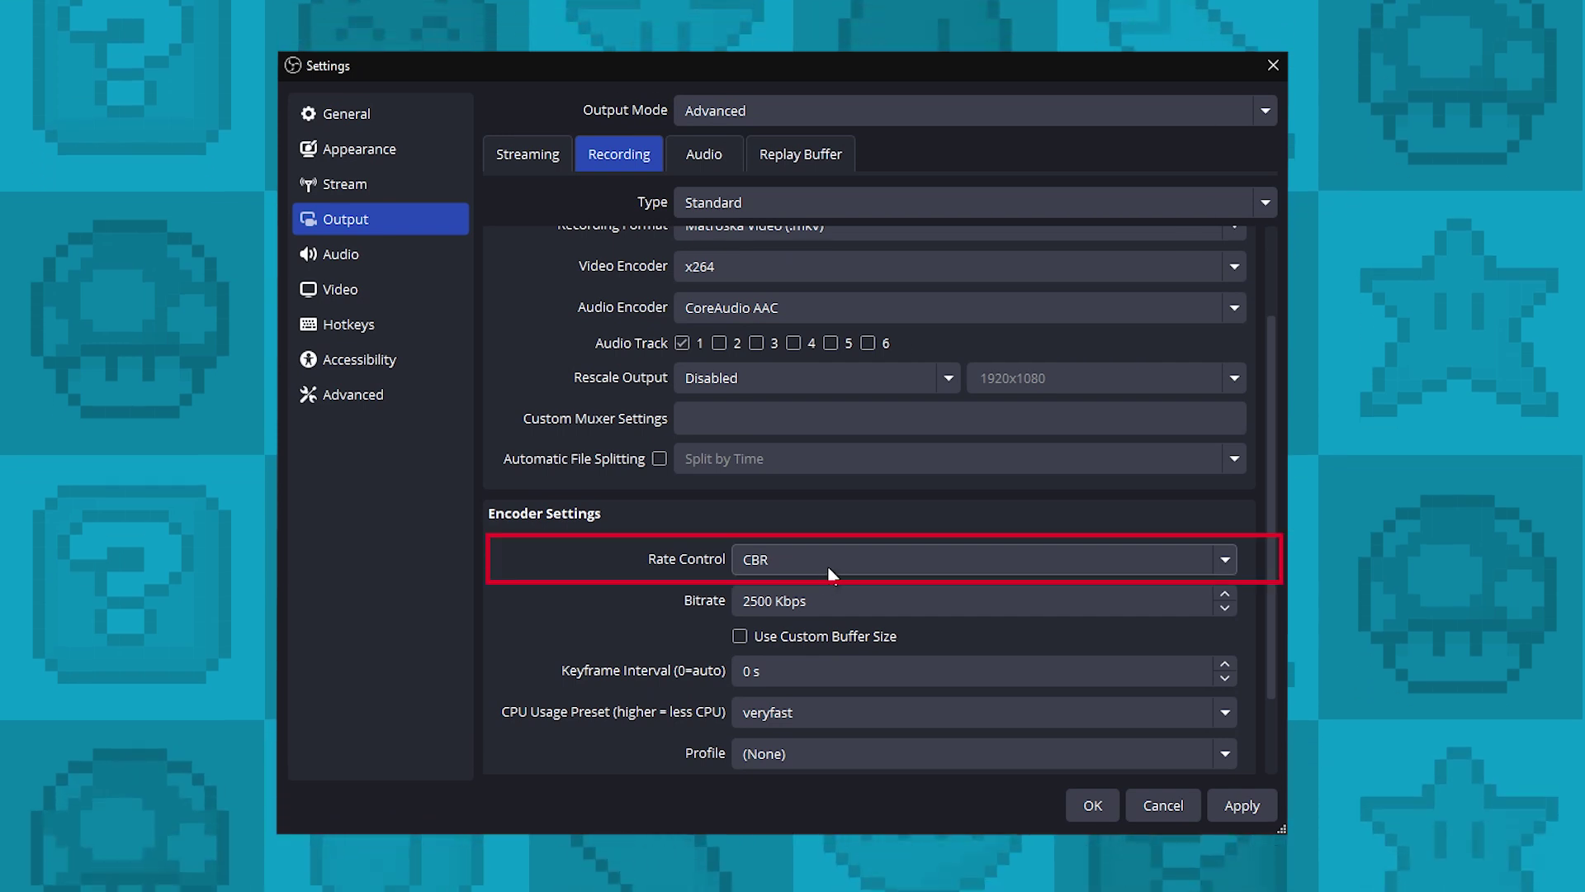
left_click(840, 558)
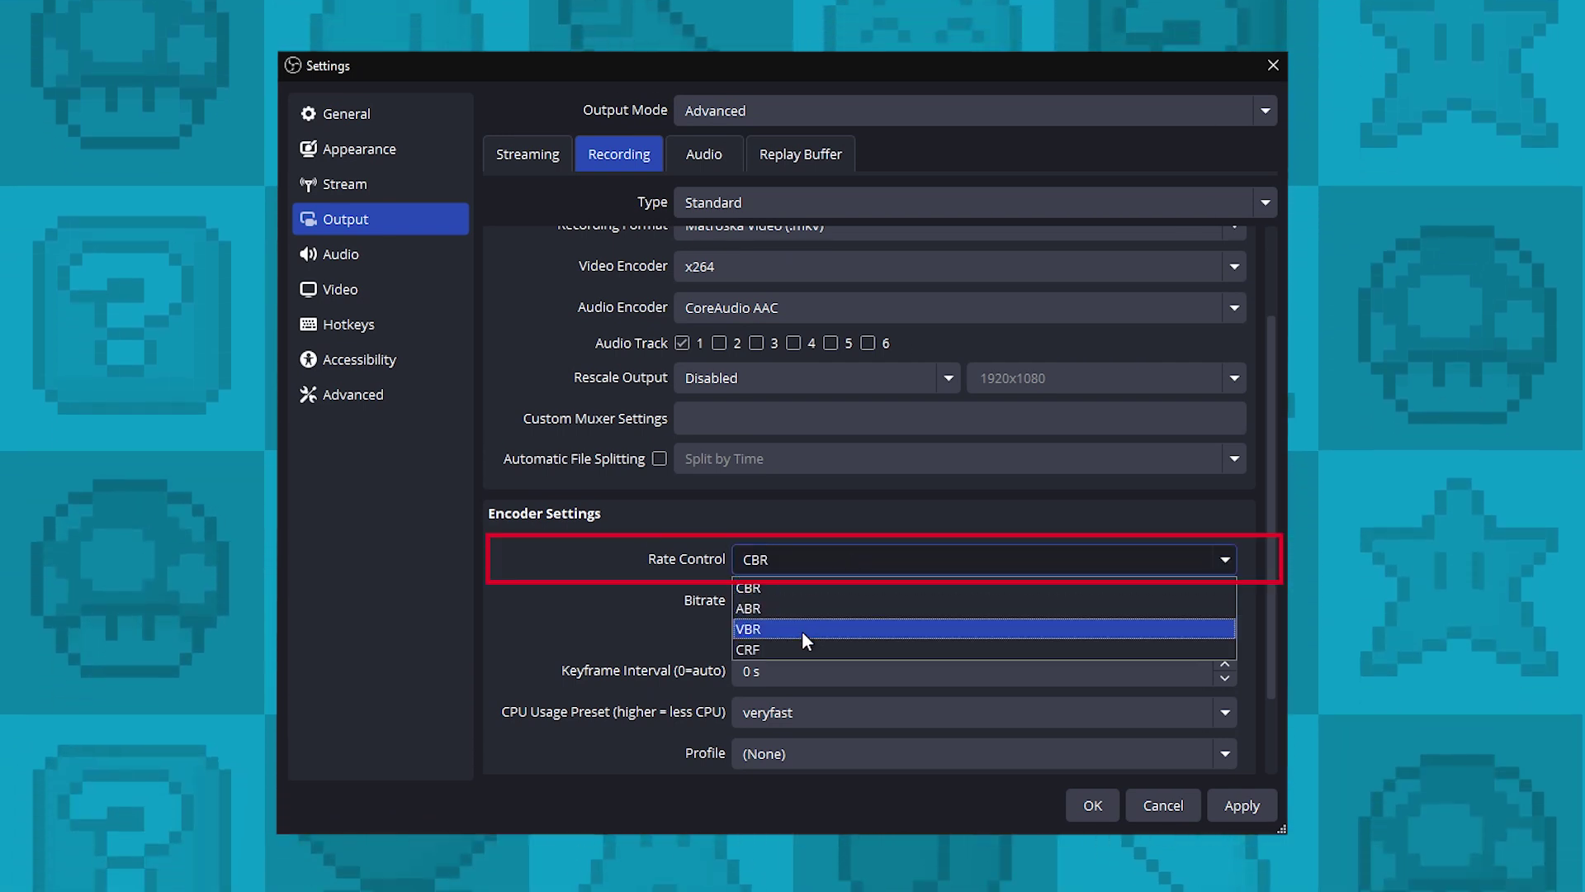
left_click(794, 649)
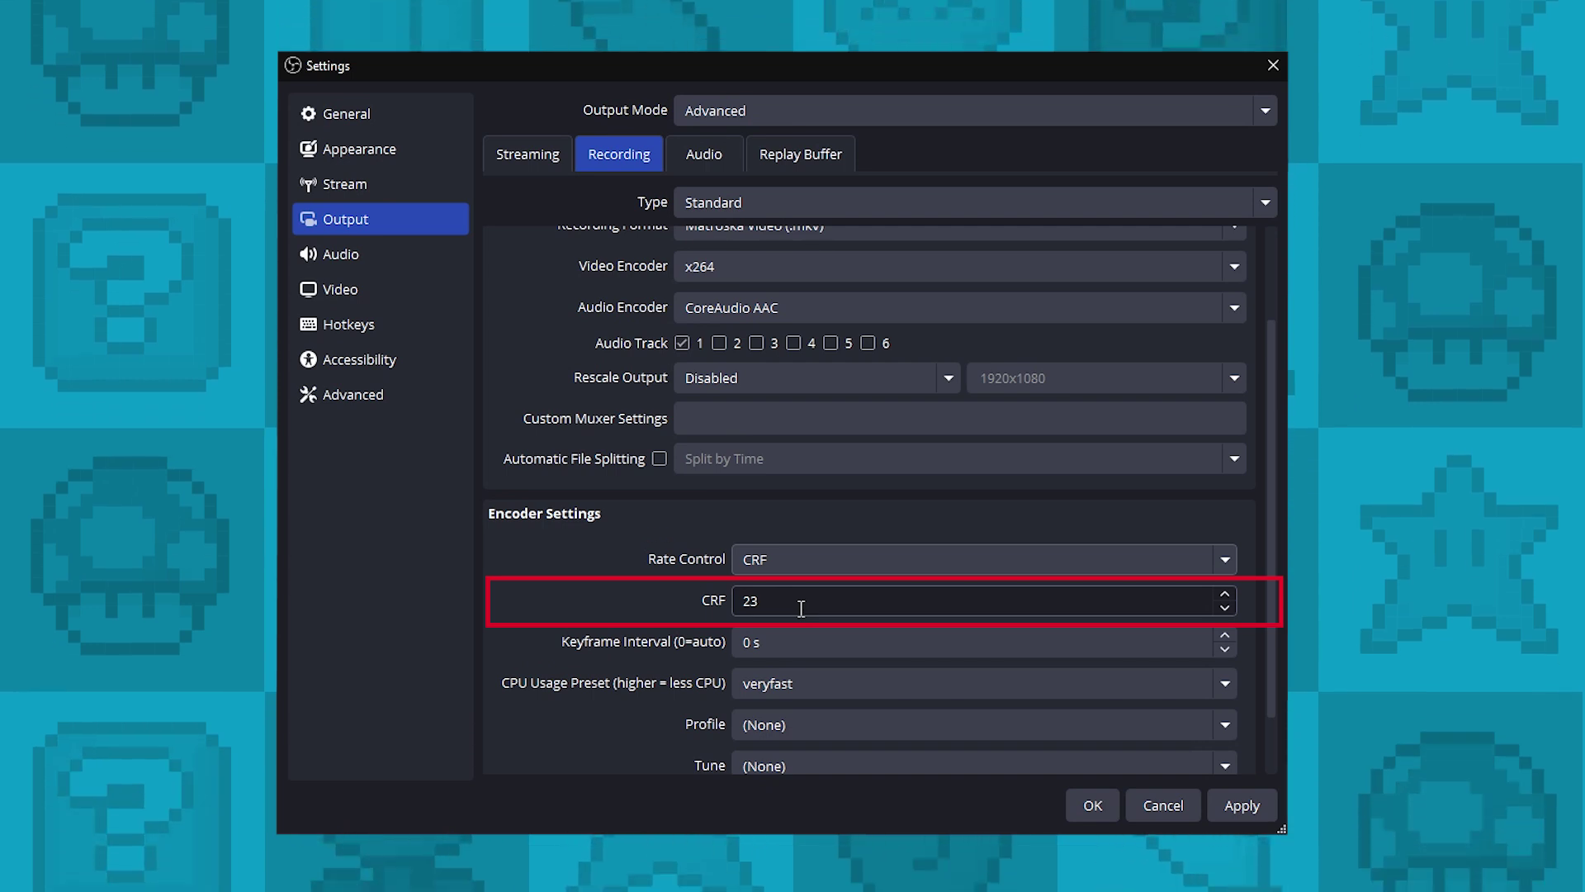
double_click(801, 609)
type("1")
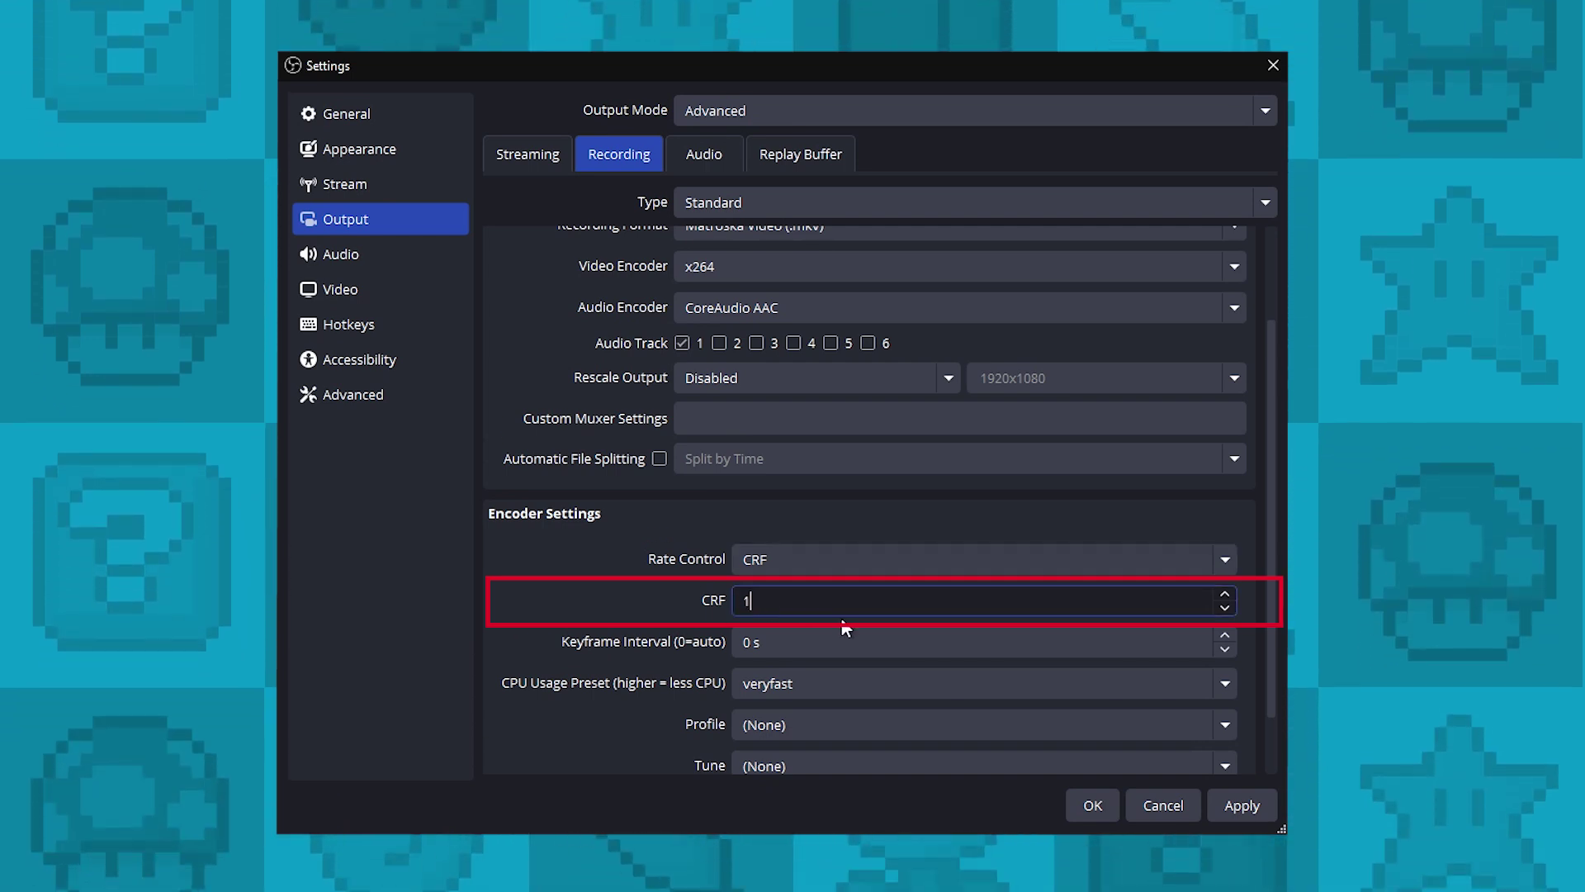
type("9")
Set a 2 s keyframe interval and keep the veryfast CPU usage preset.
left_click(780, 650)
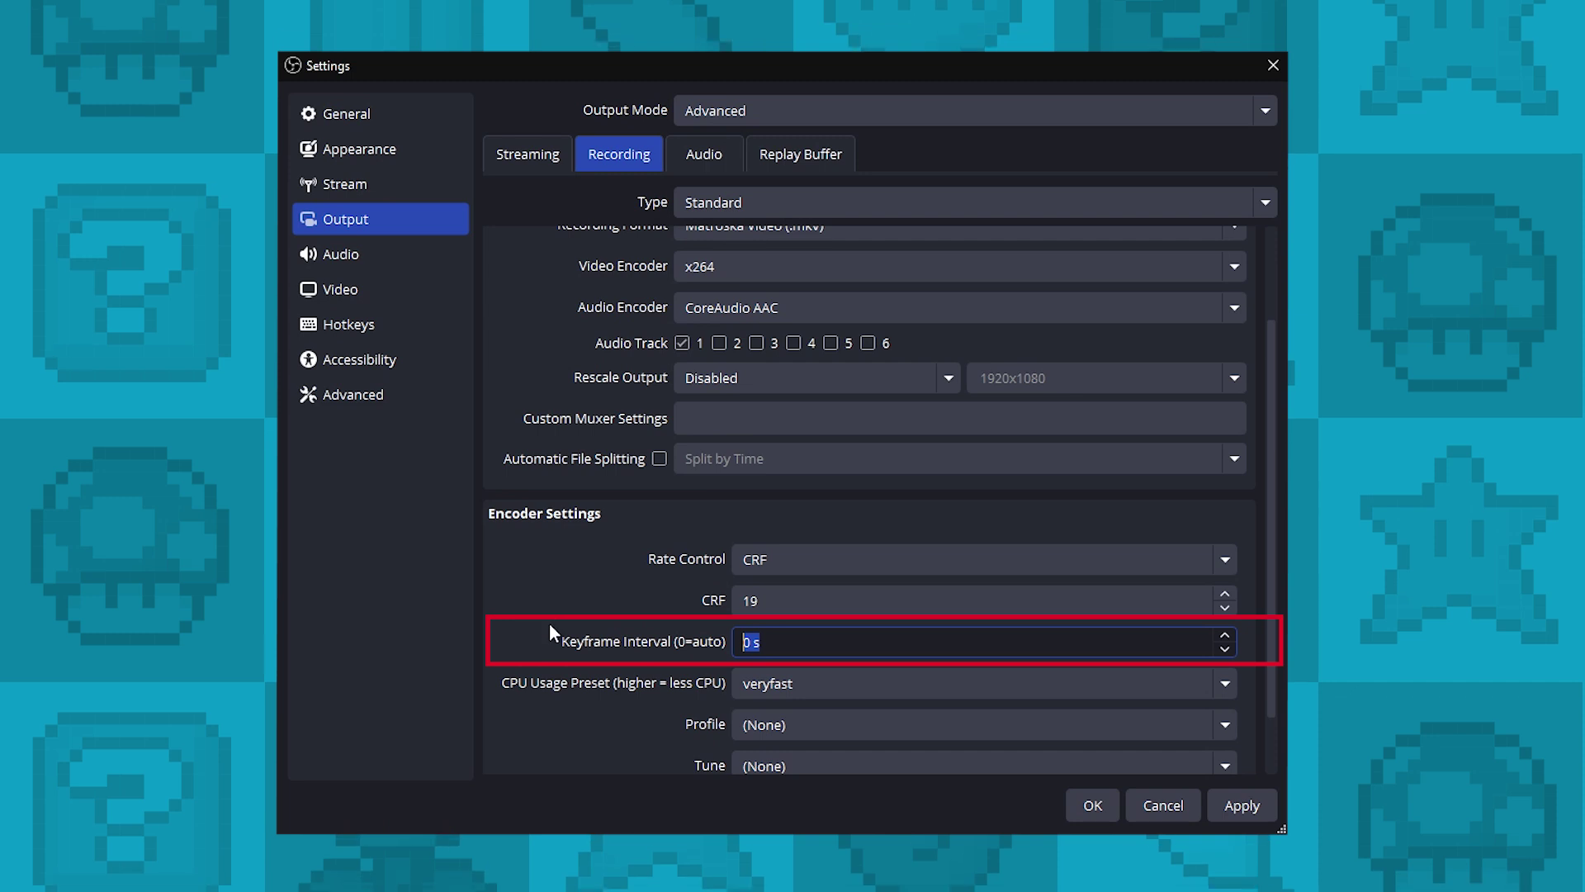
type("2")
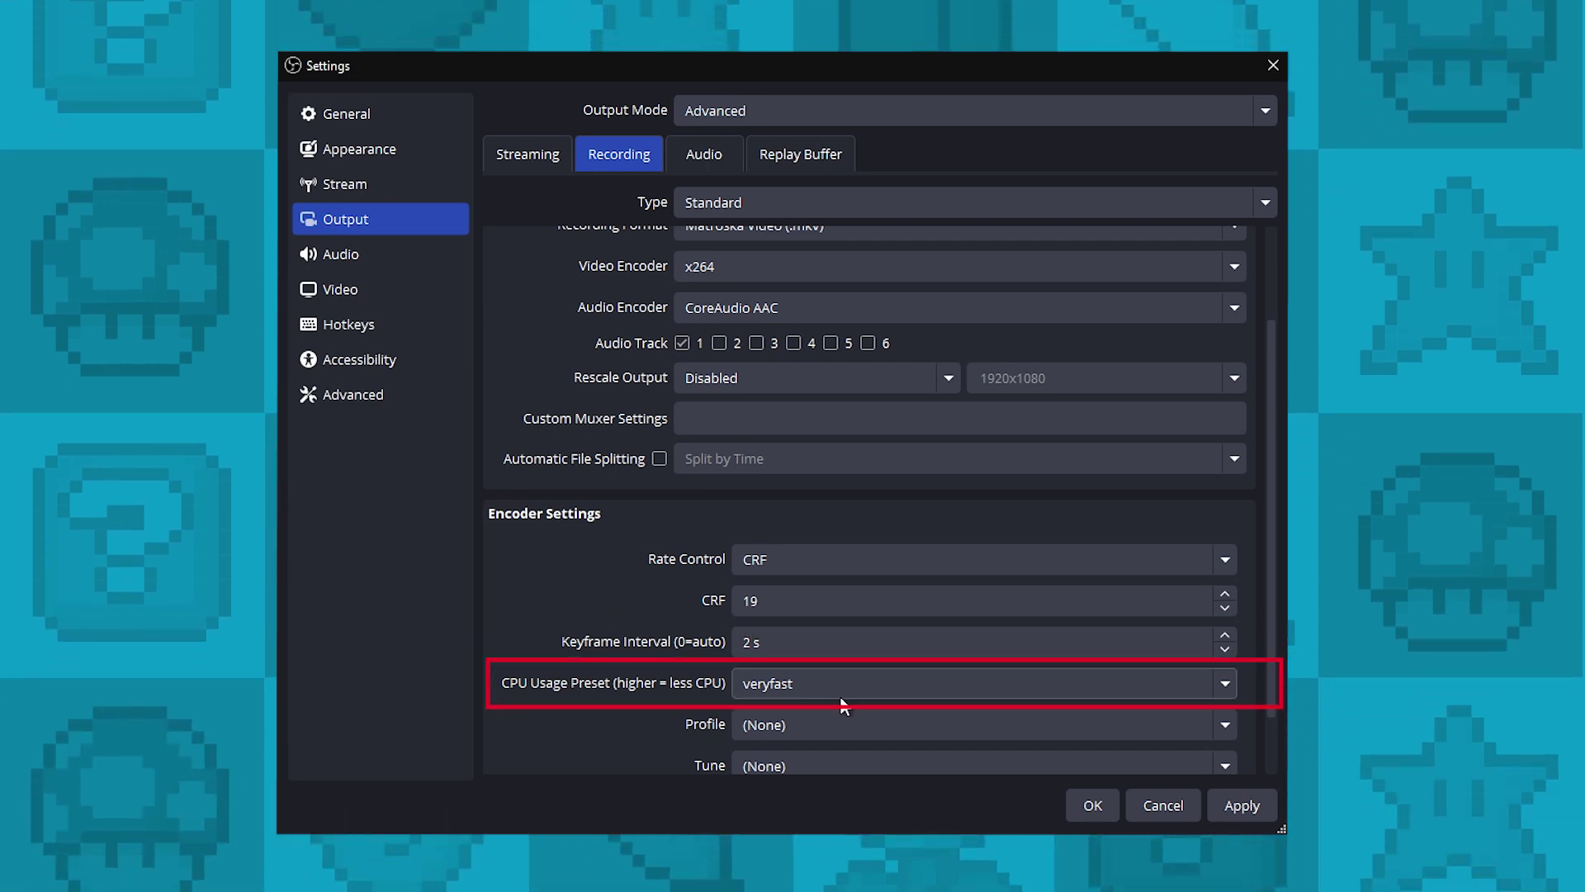
left_click(849, 685)
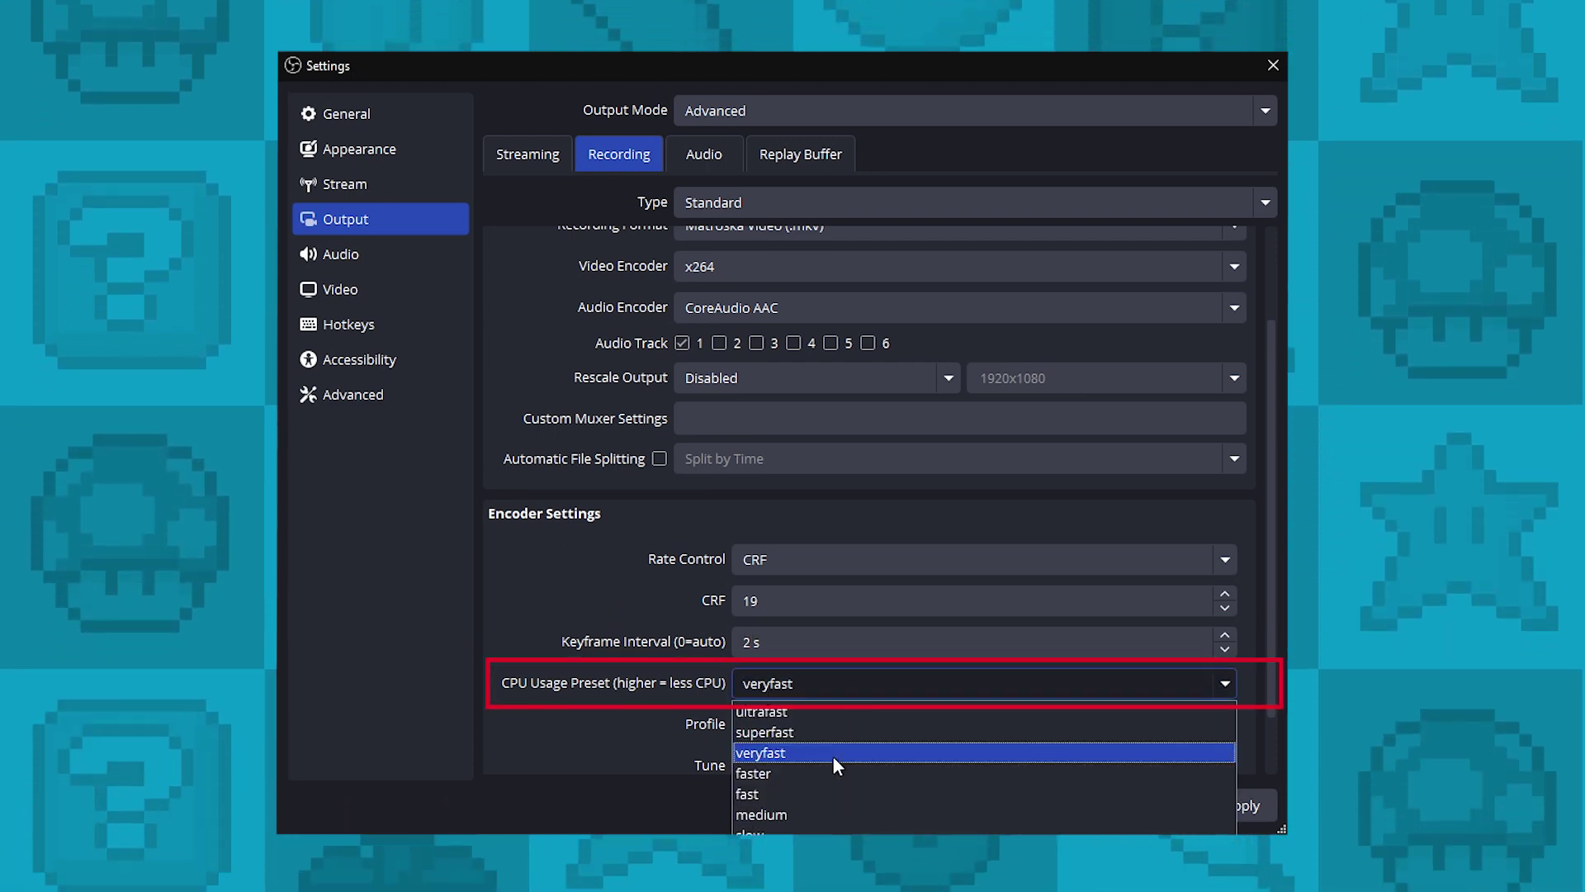
left_click(832, 753)
scroll(826, 743, "down", 1)
left_click(867, 648)
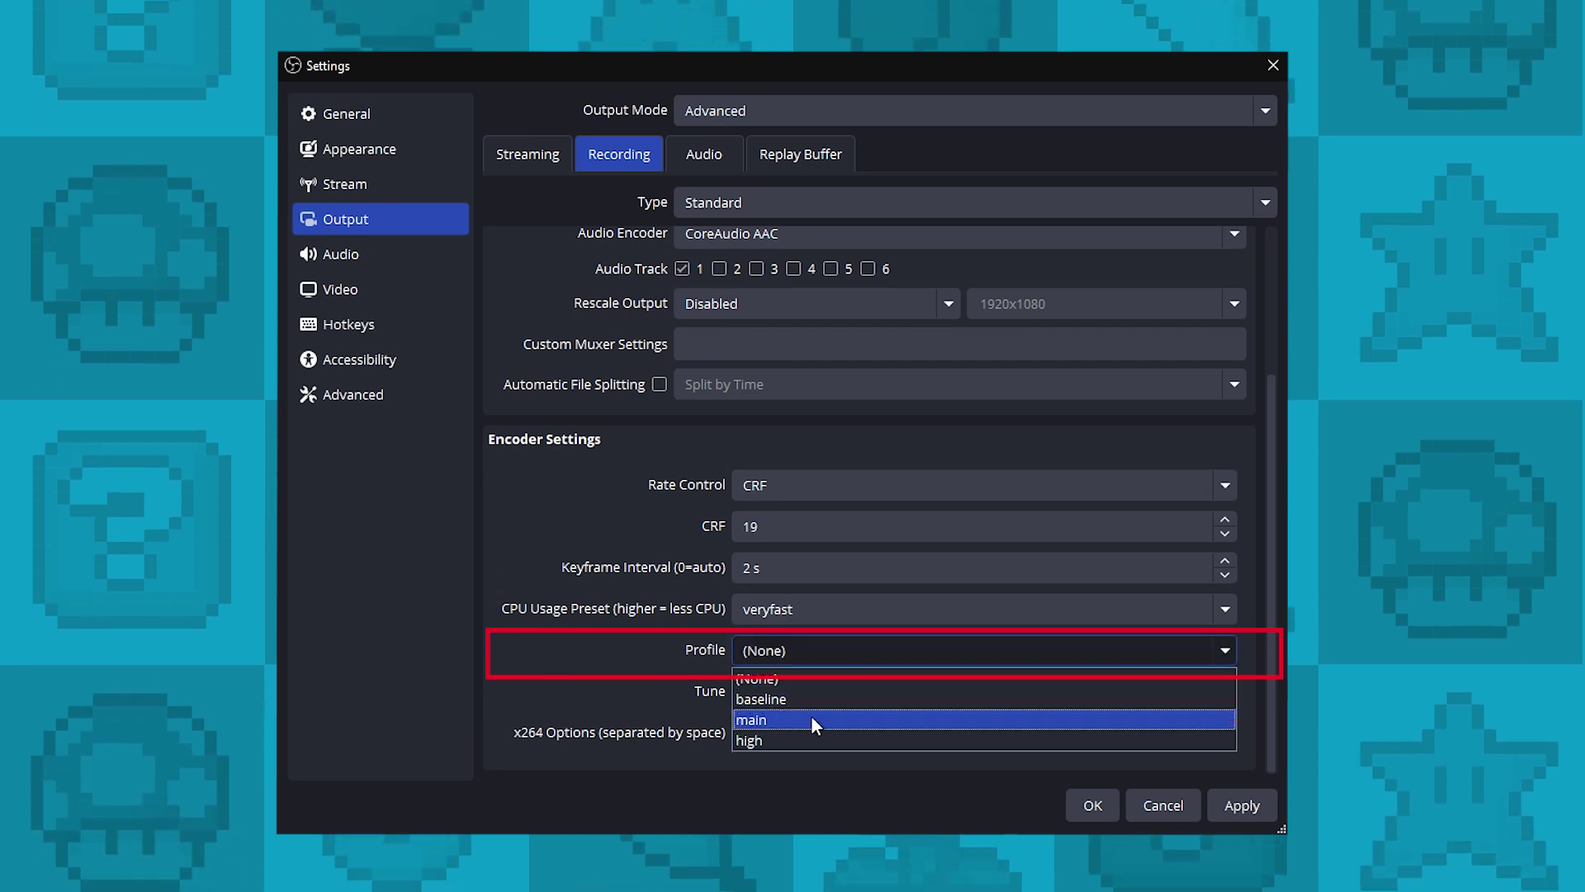
Choose the high profile, then set Desktop Audio and Mic/Auxiliary Audio to Disabled.
left_click(805, 740)
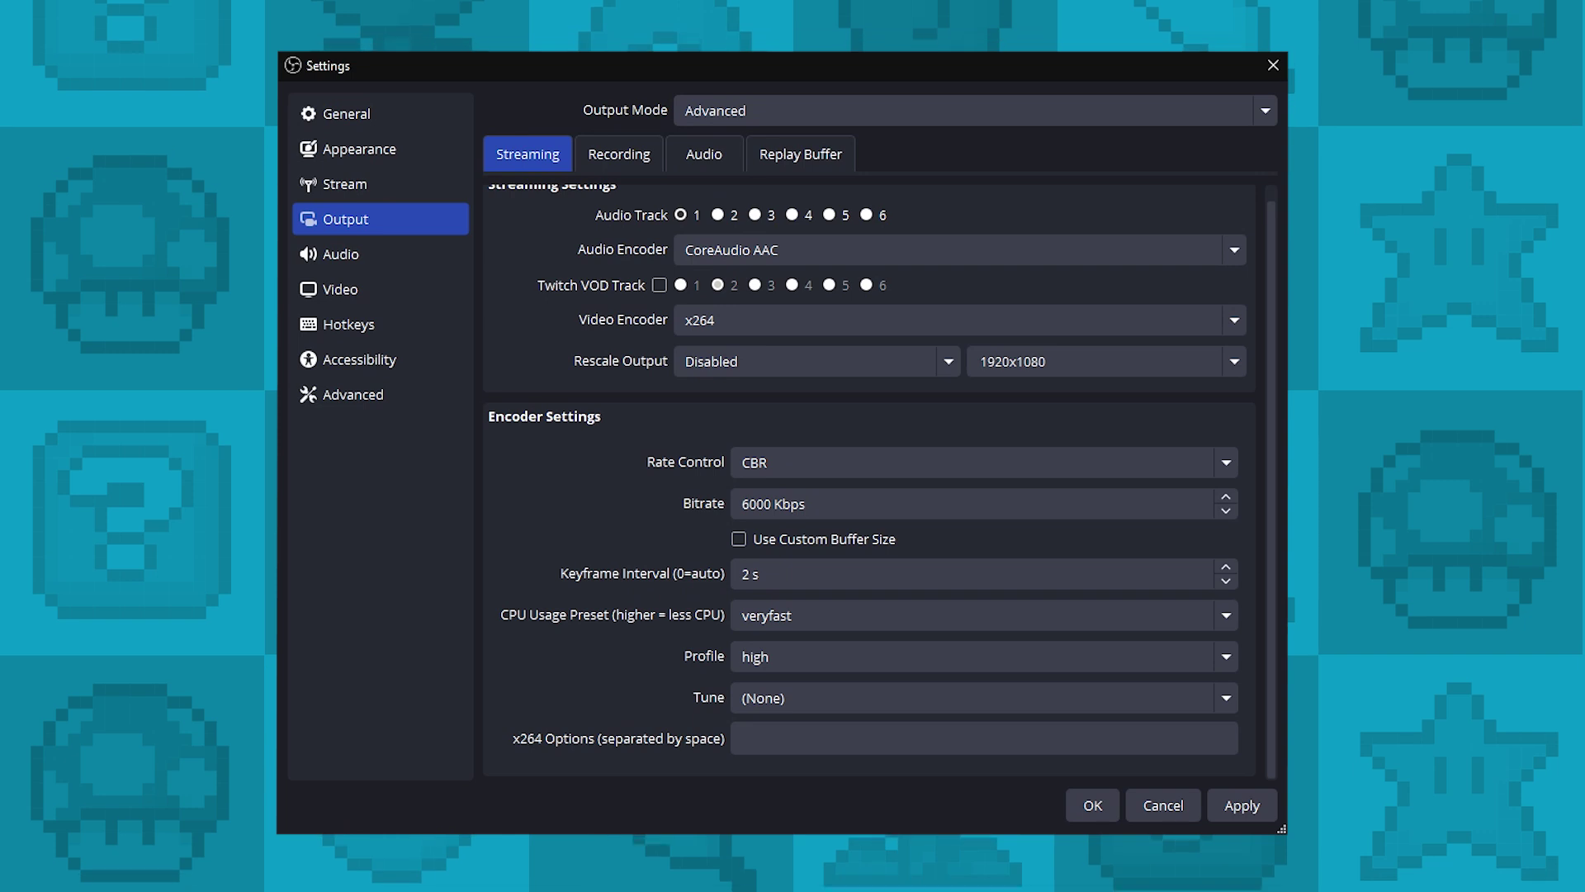
left_click(373, 263)
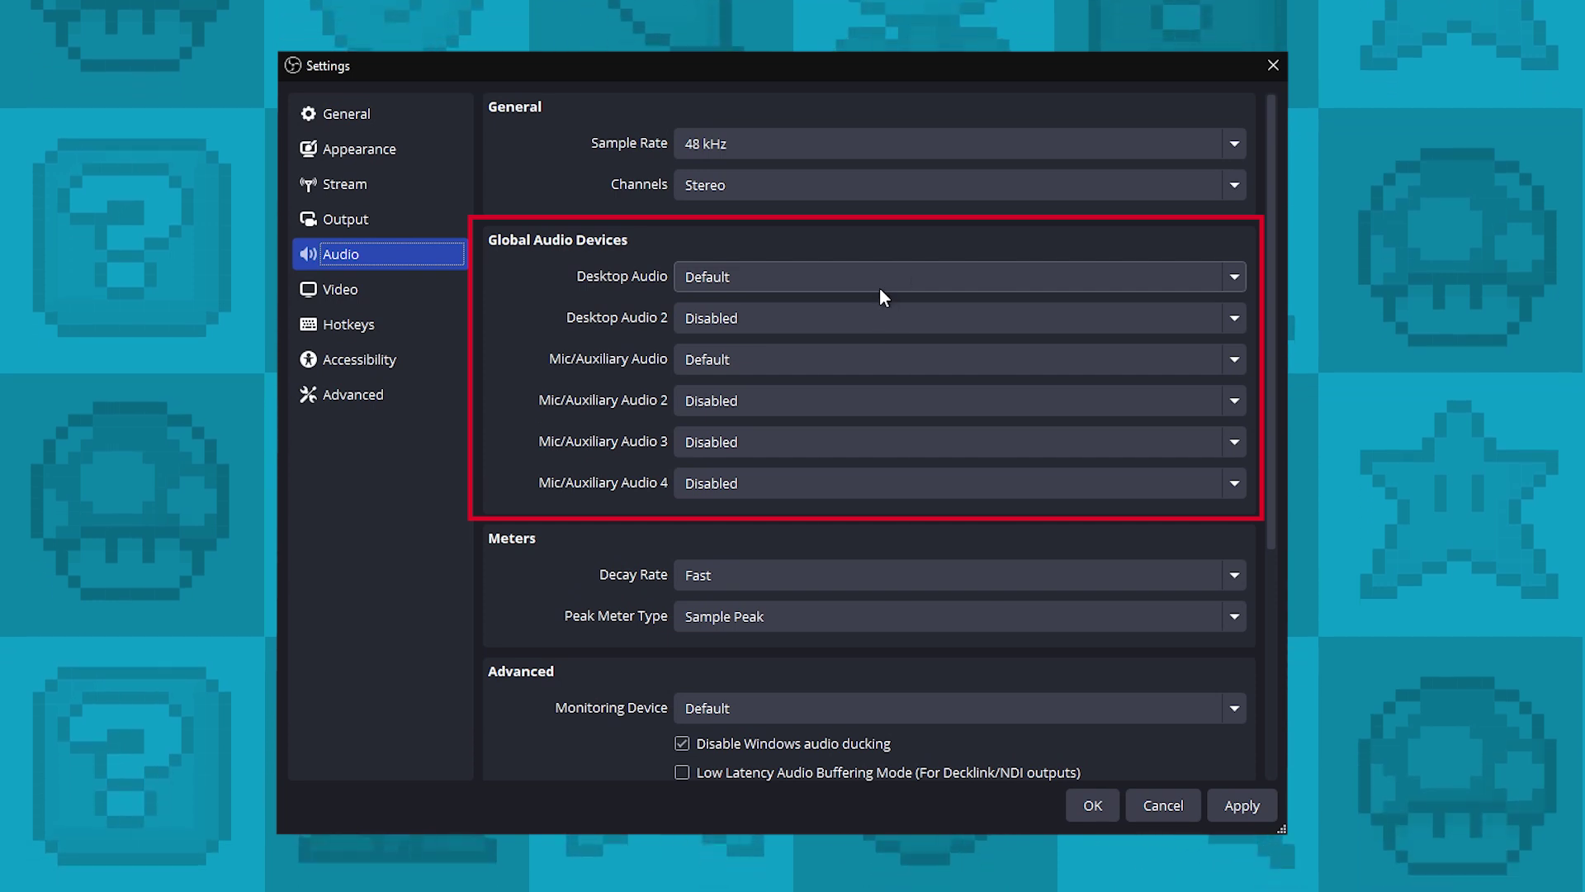
left_click(885, 280)
left_click(877, 303)
left_click(805, 359)
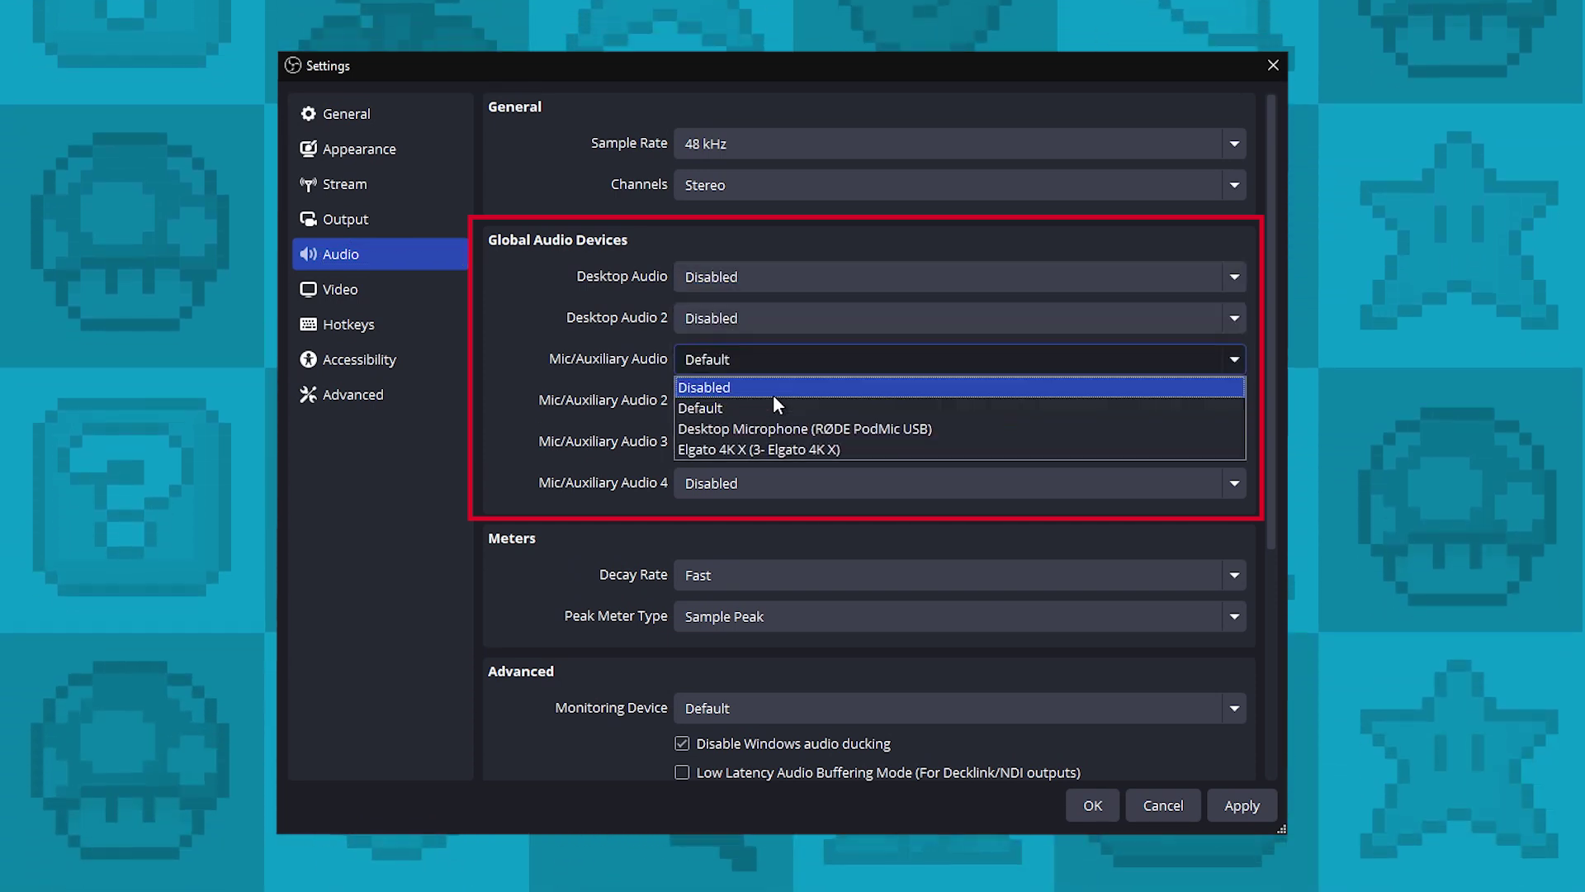
left_click(772, 389)
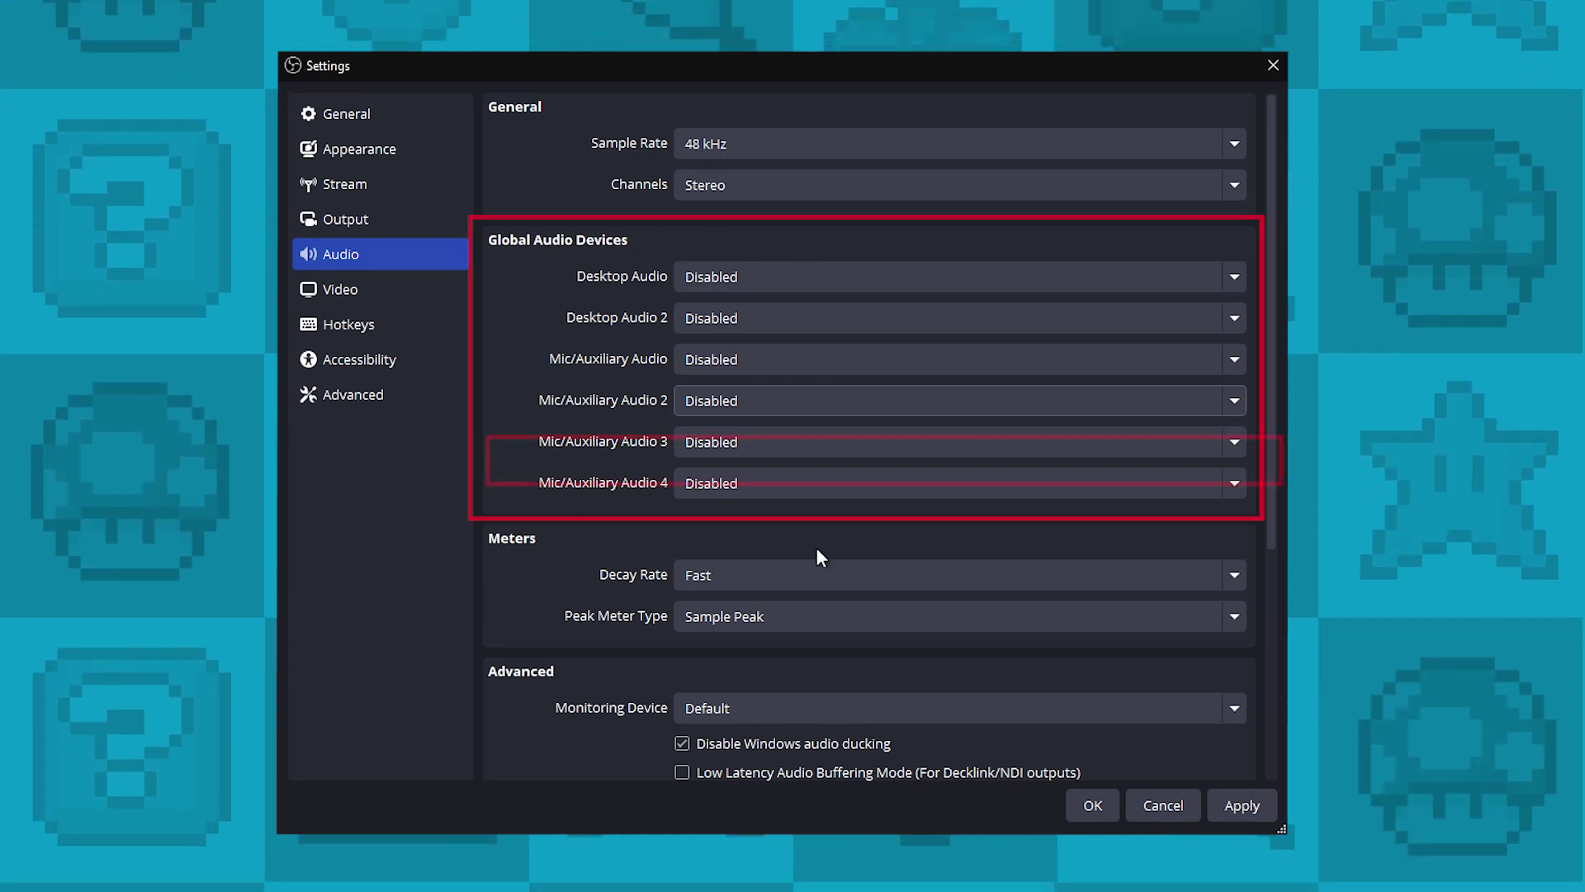
scroll(816, 546, "down", 5)
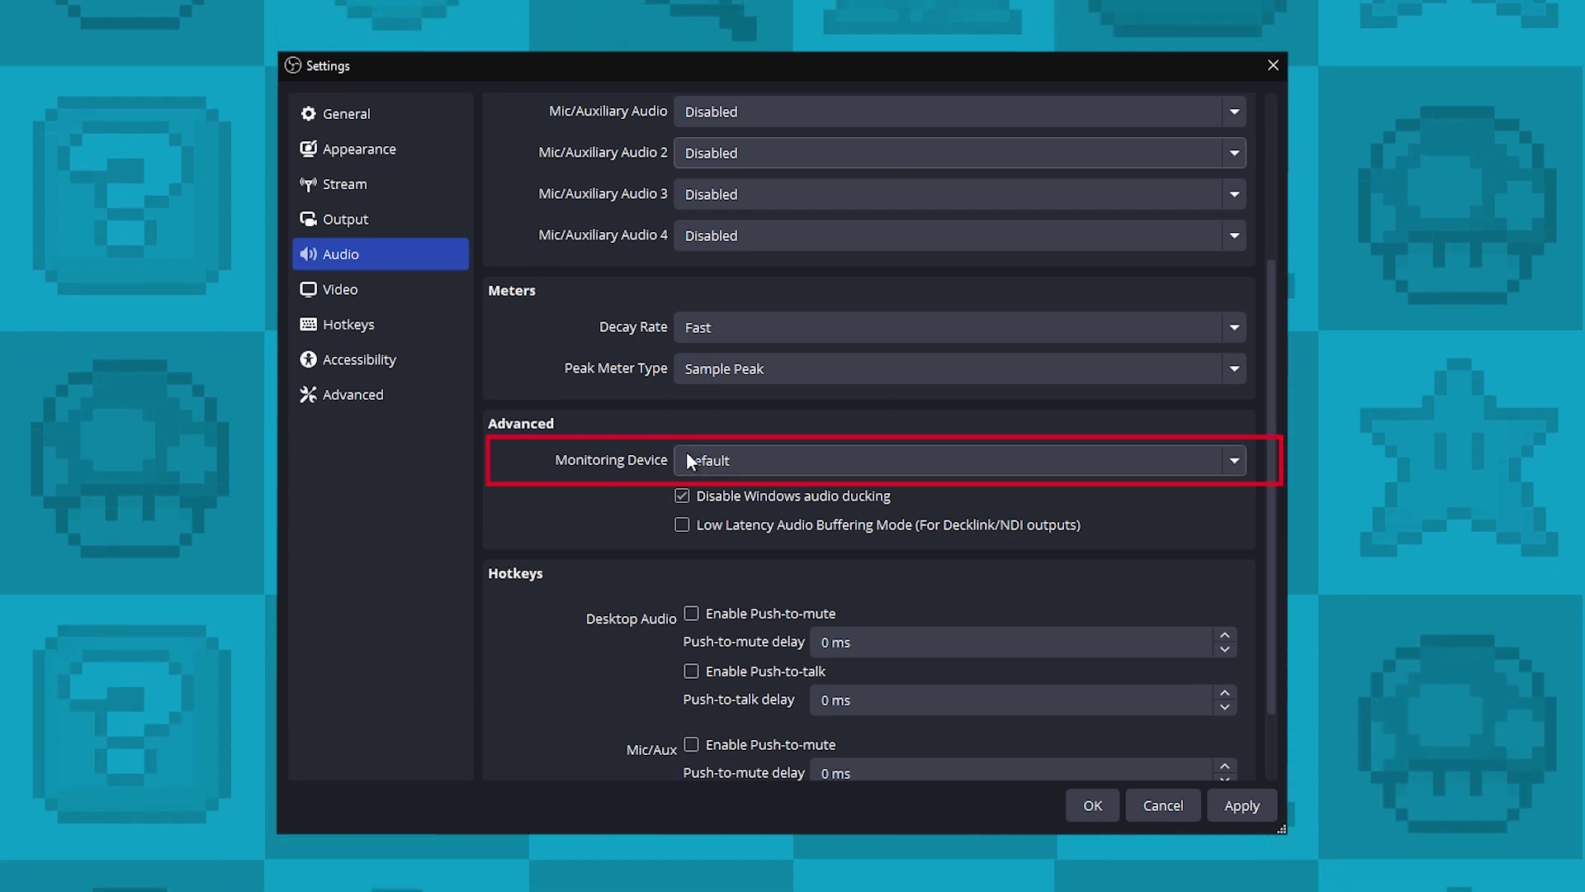
left_click(741, 464)
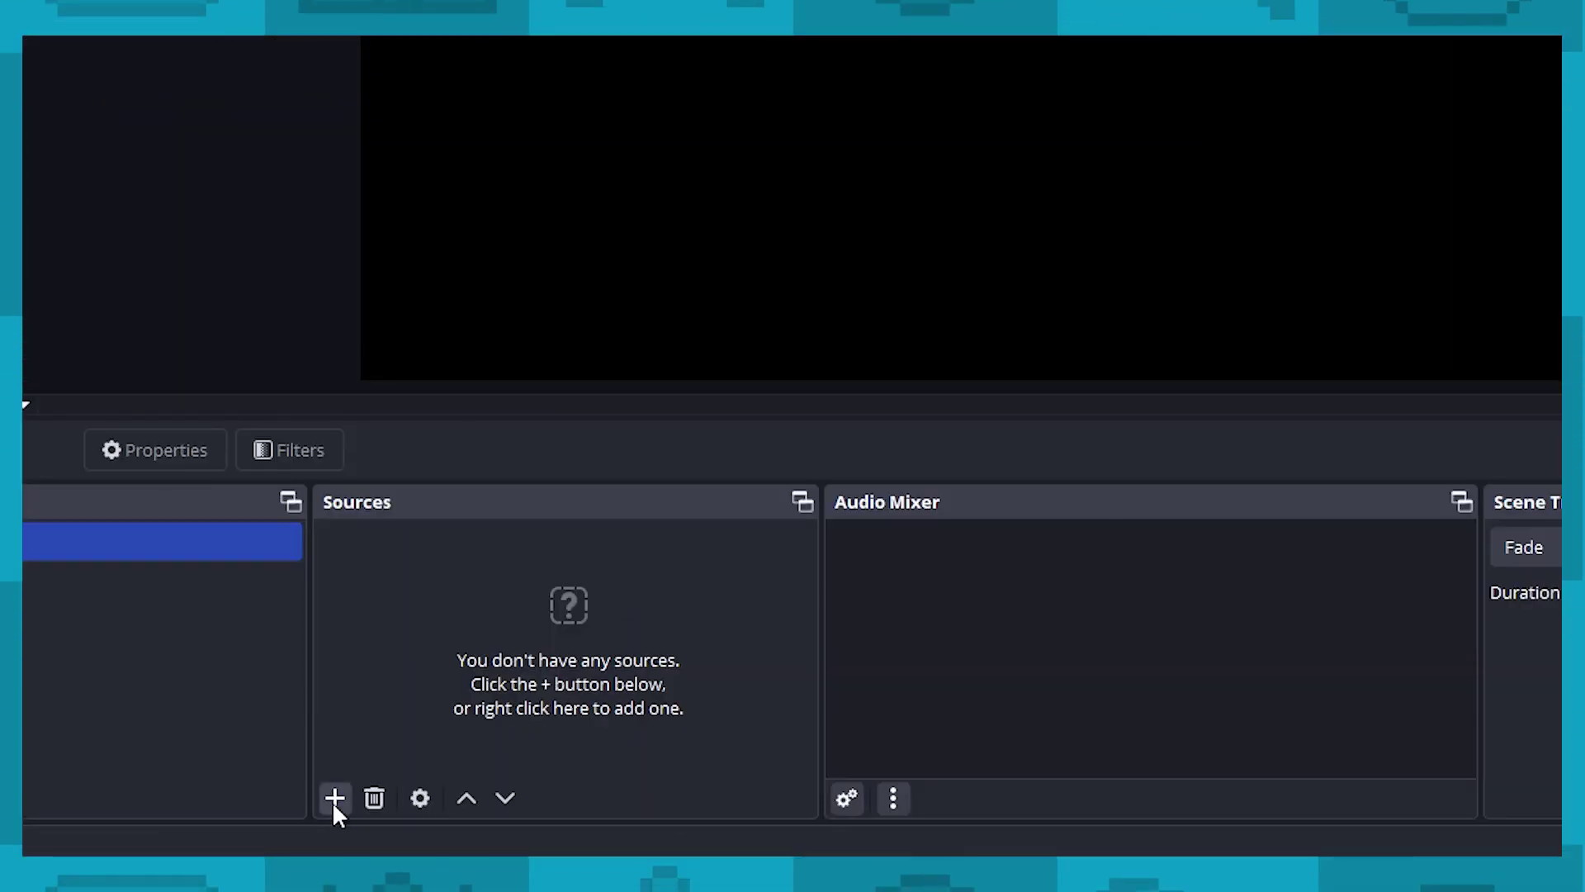
Create a Video Capture Device source named 'Capture Card' using USB Video Device.
left_click(333, 803)
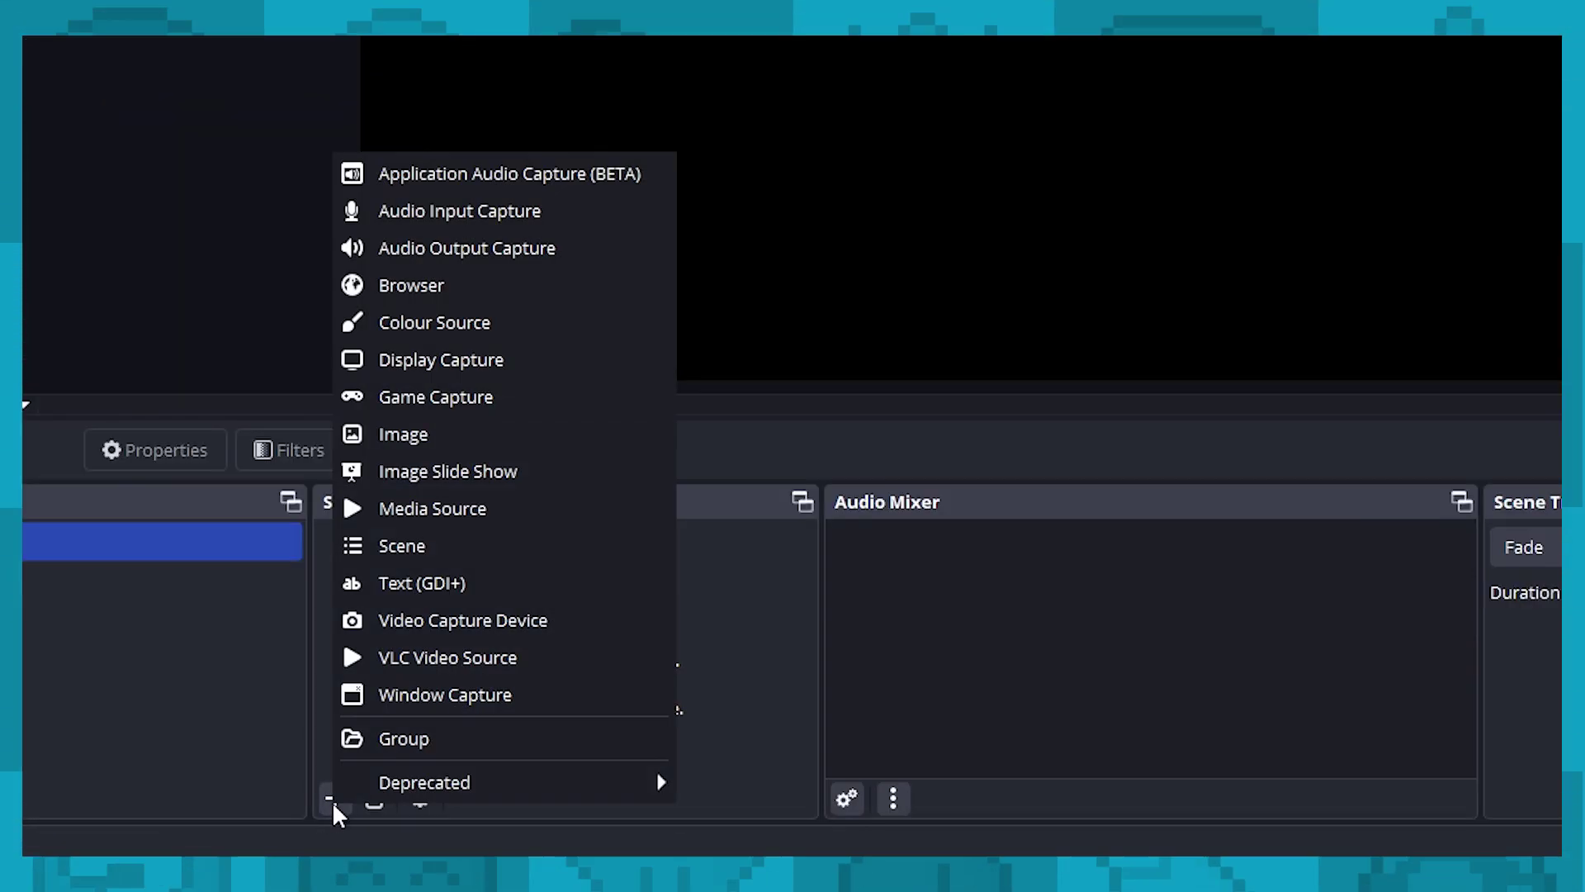
left_click(543, 623)
type("Capture Card")
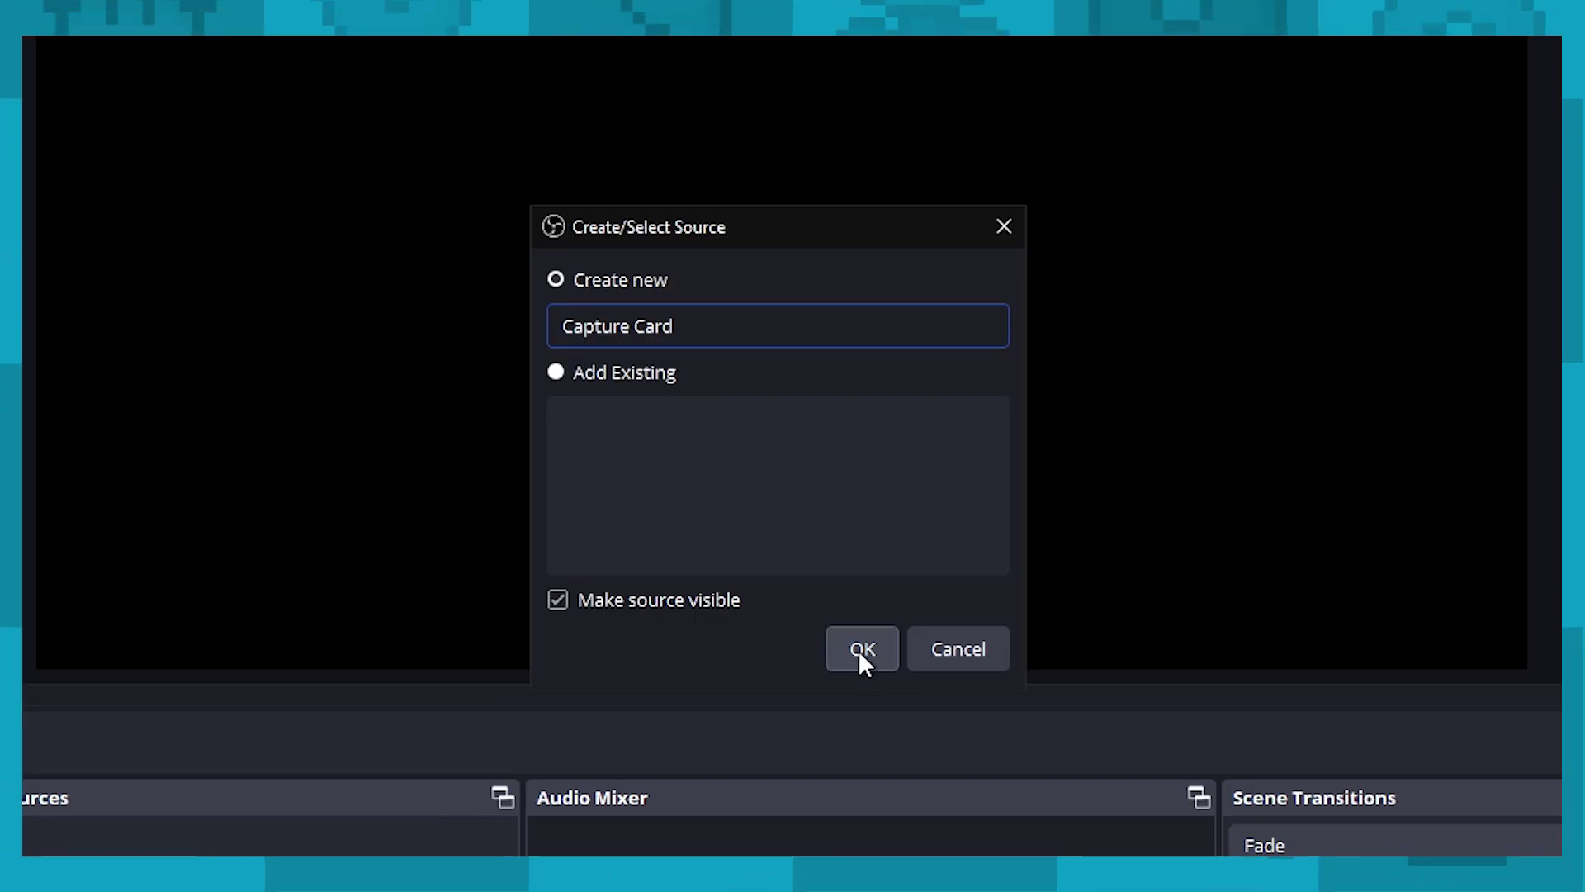
left_click(858, 651)
left_click(757, 489)
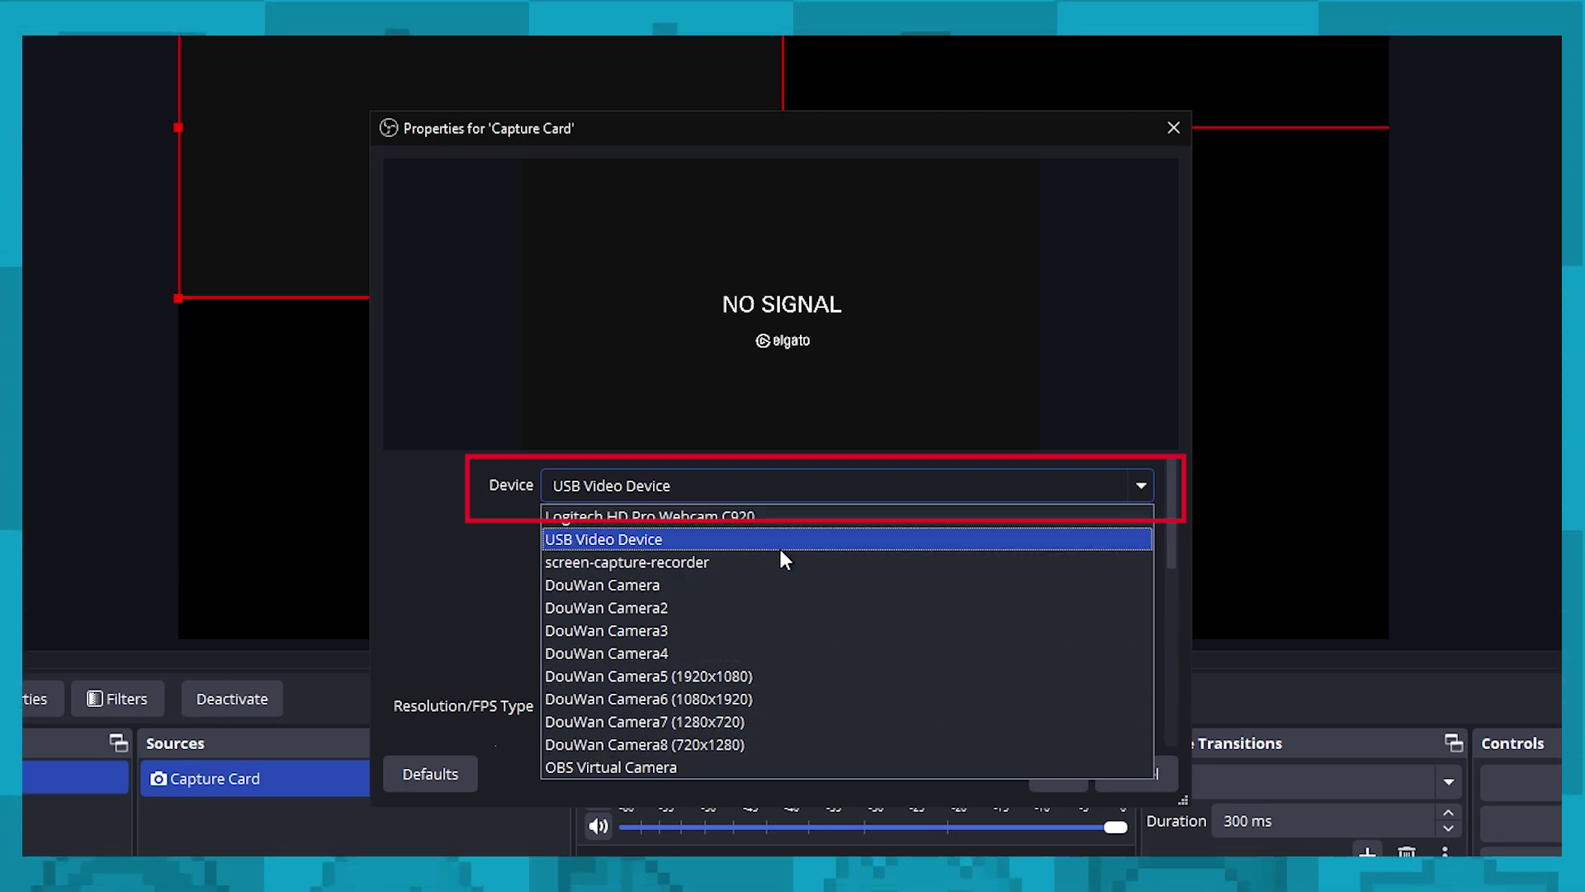
left_click(780, 547)
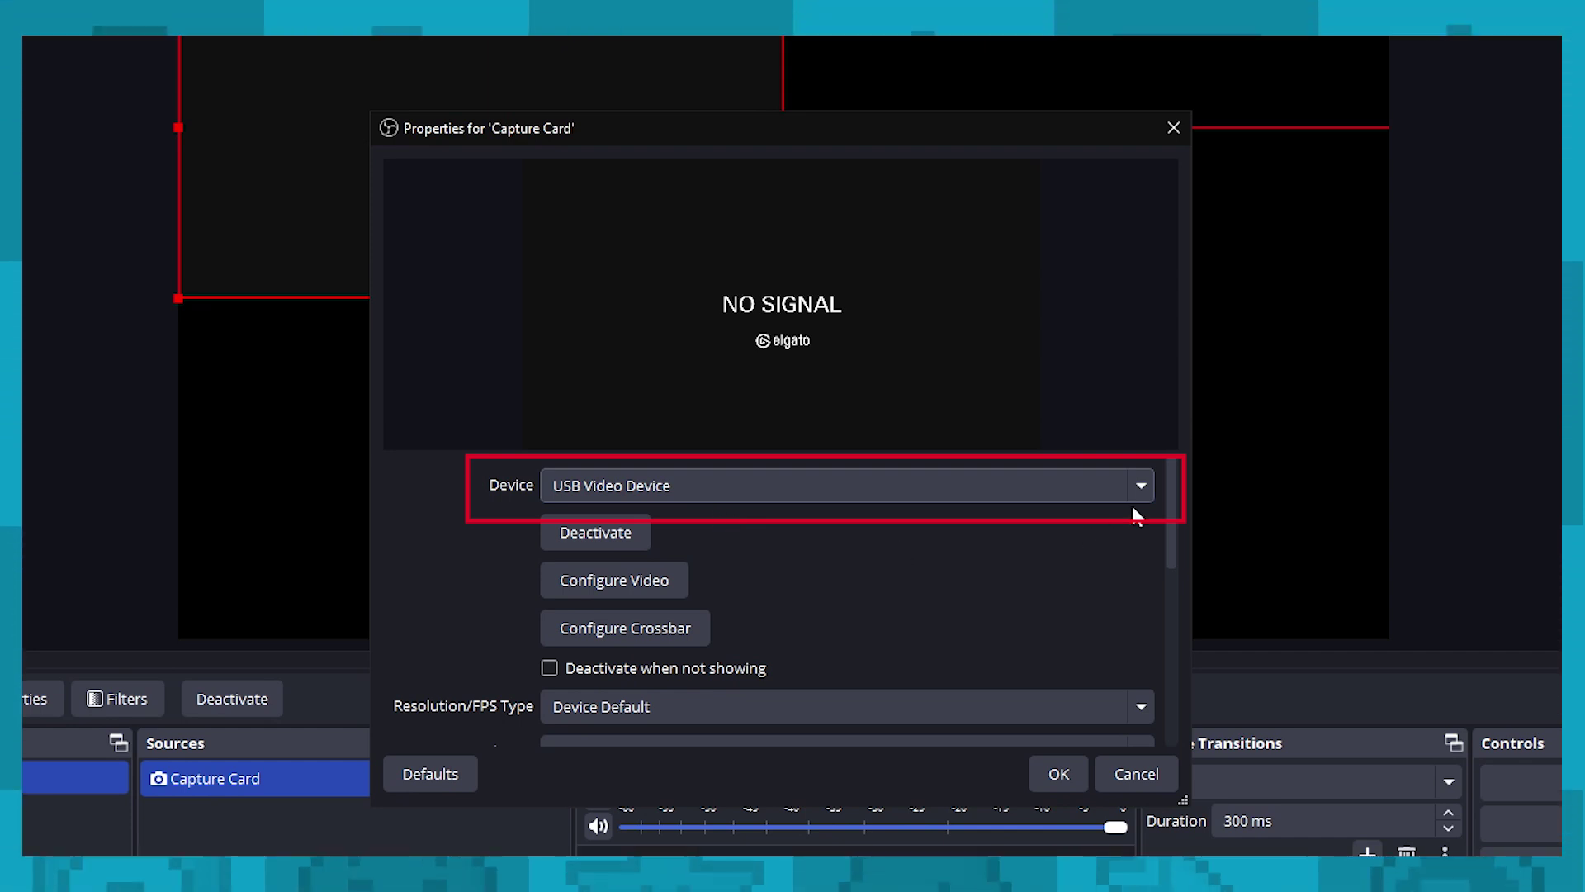
Set a custom 3840x2160 capture resolution and confirm the Capture Card properties.
scroll(1168, 498, "down", 3)
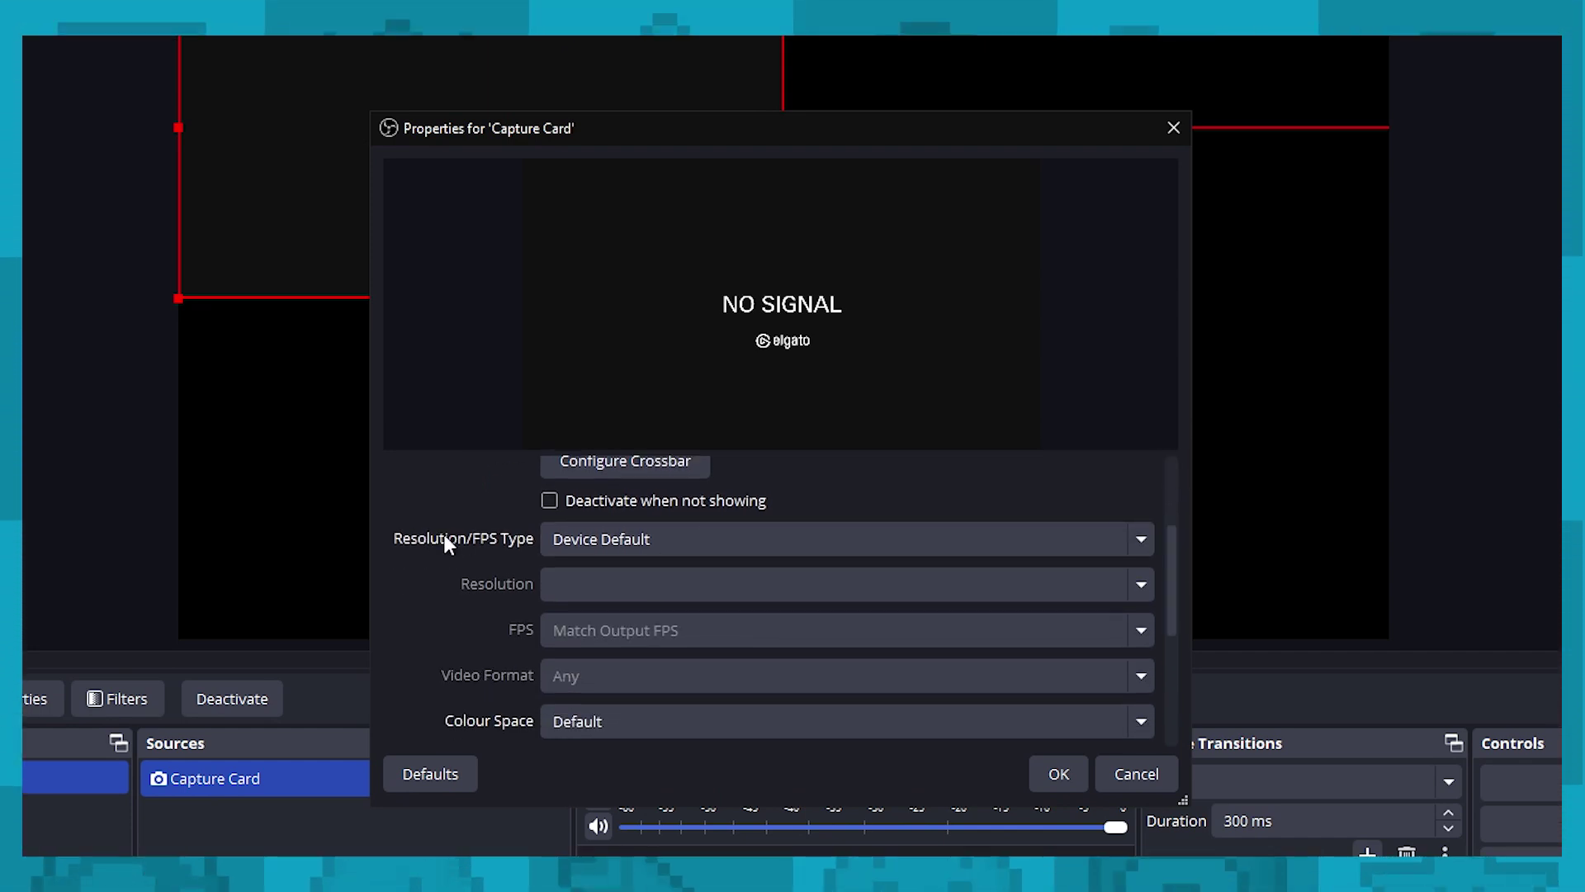
left_click(736, 537)
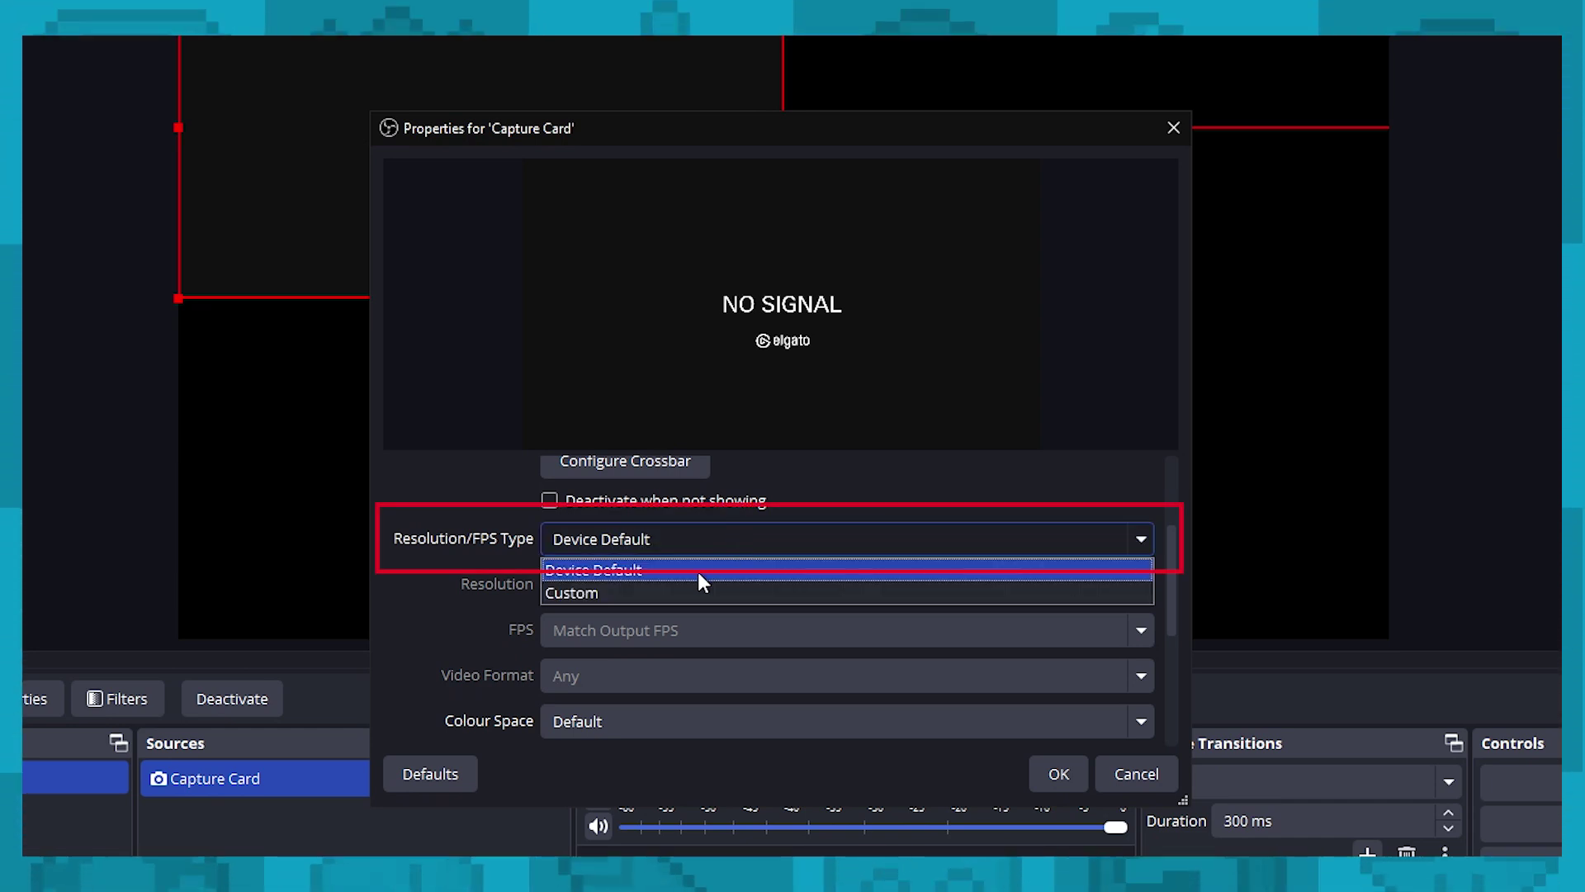
left_click(680, 596)
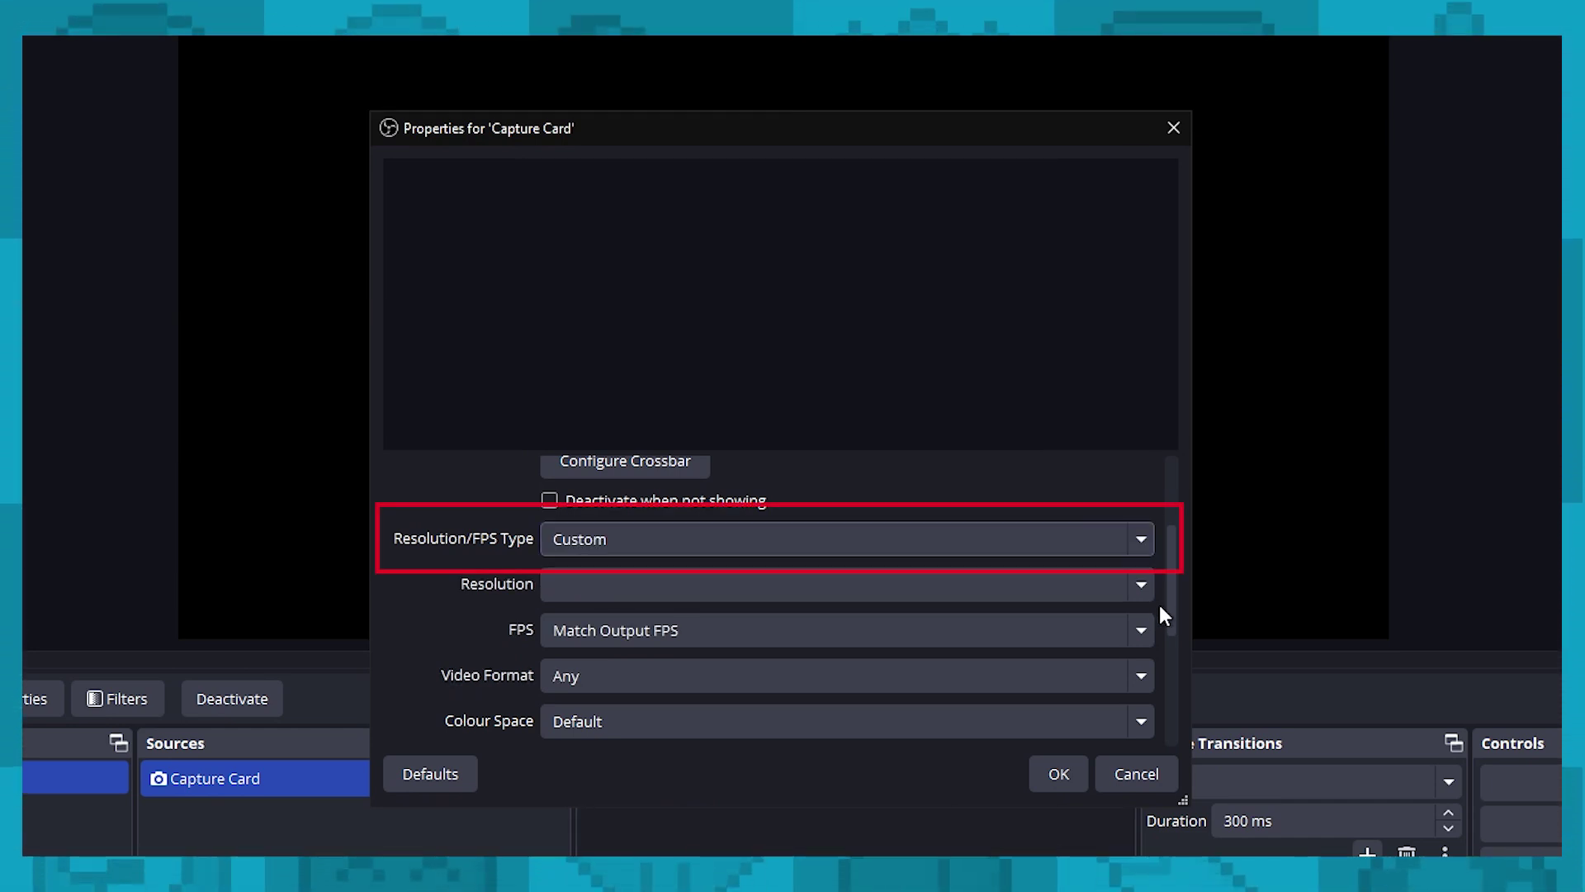
left_click(1141, 583)
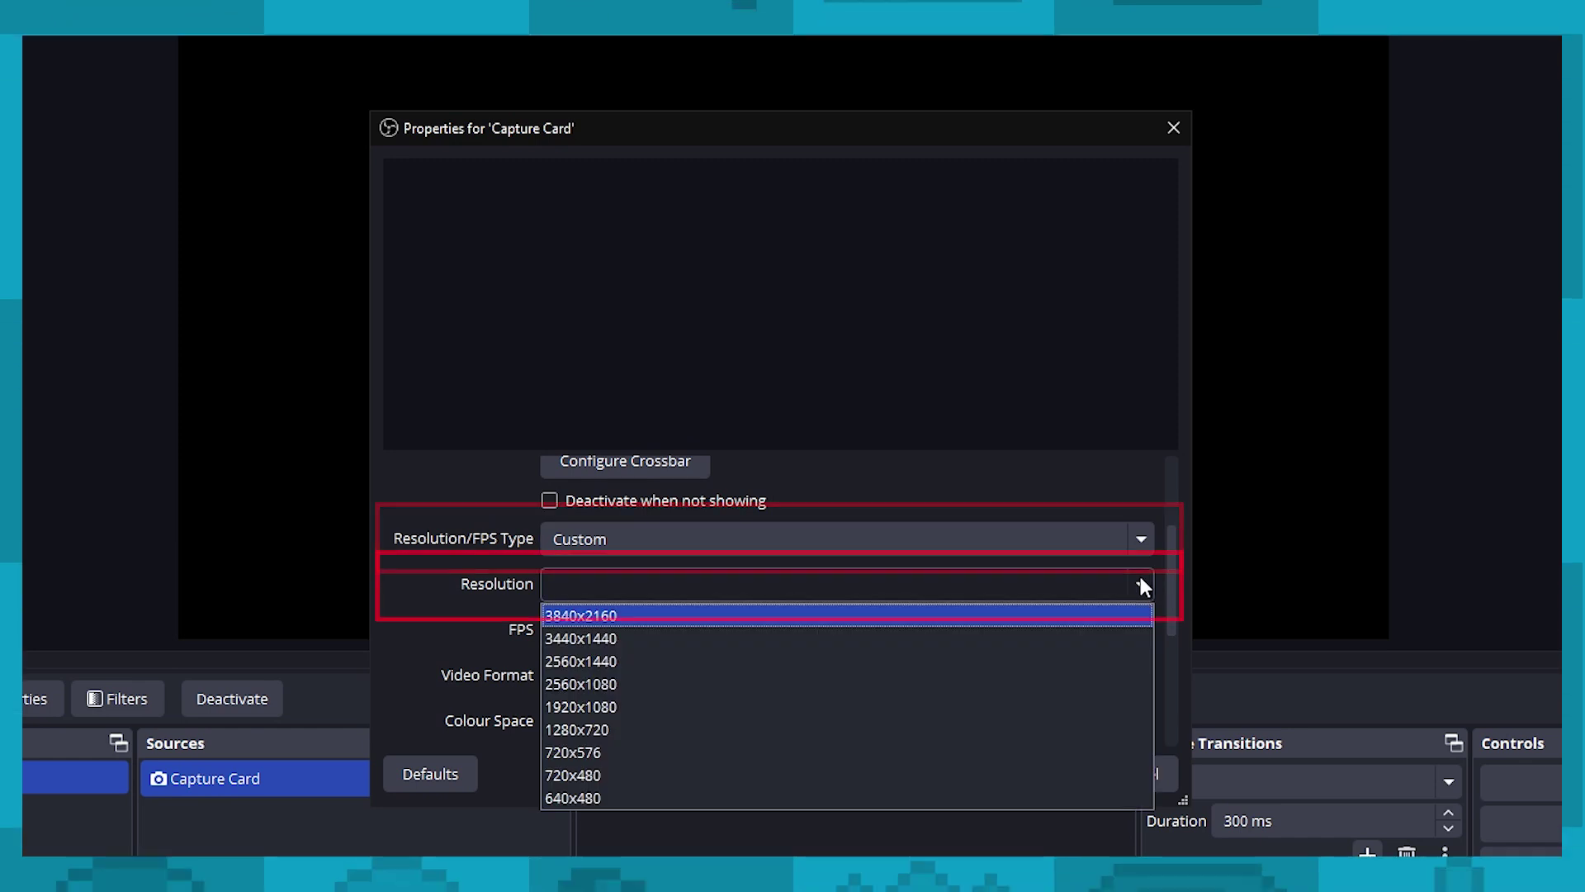
left_click(1012, 621)
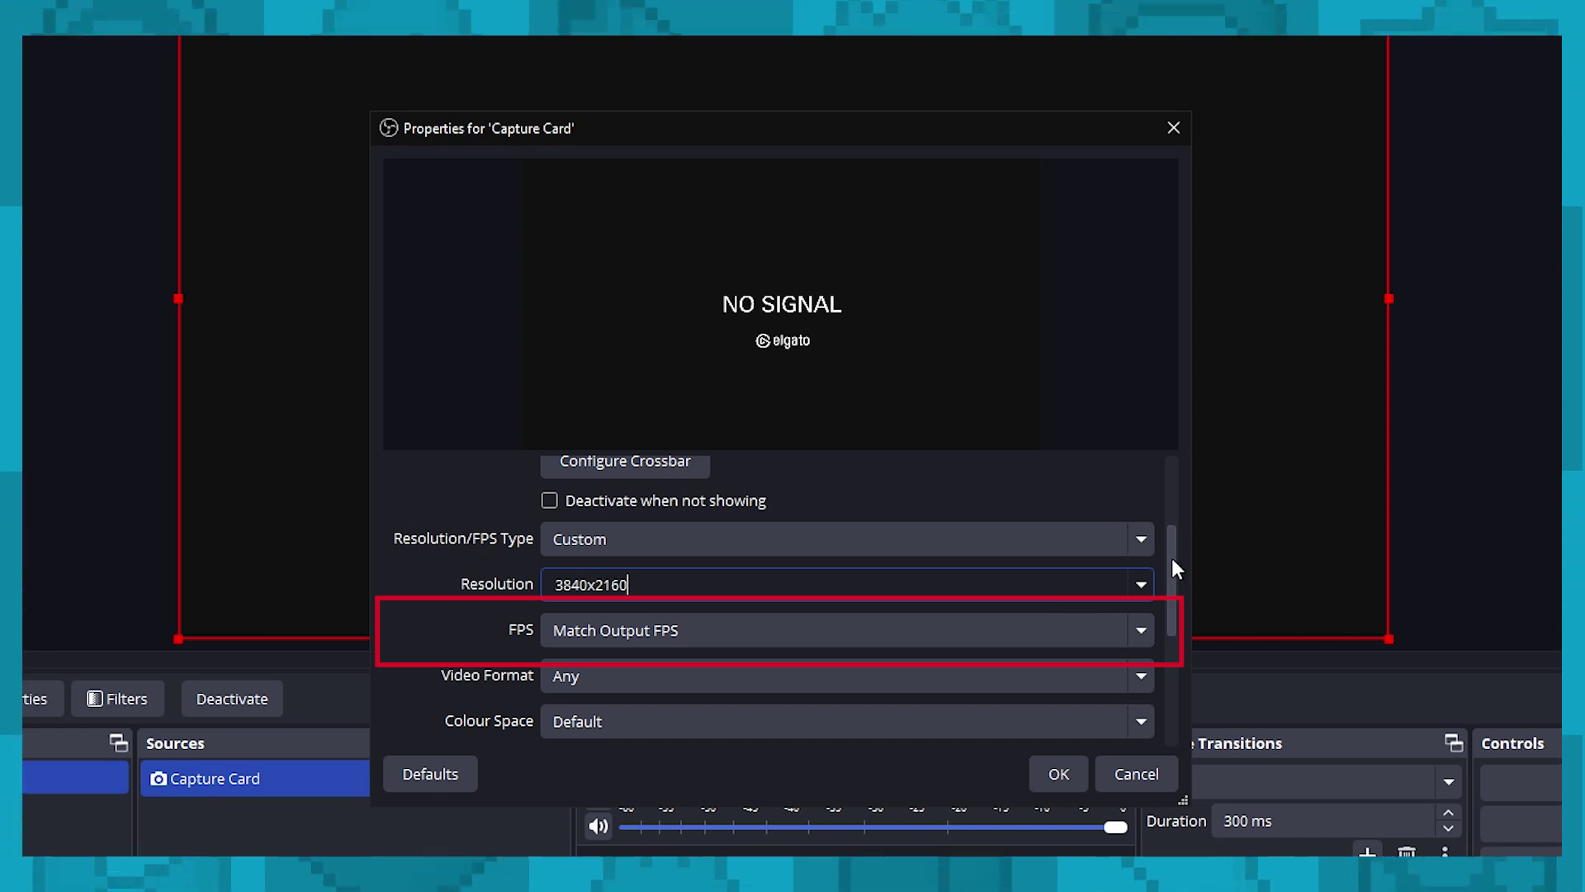
left_click_drag(1177, 568, 1164, 626)
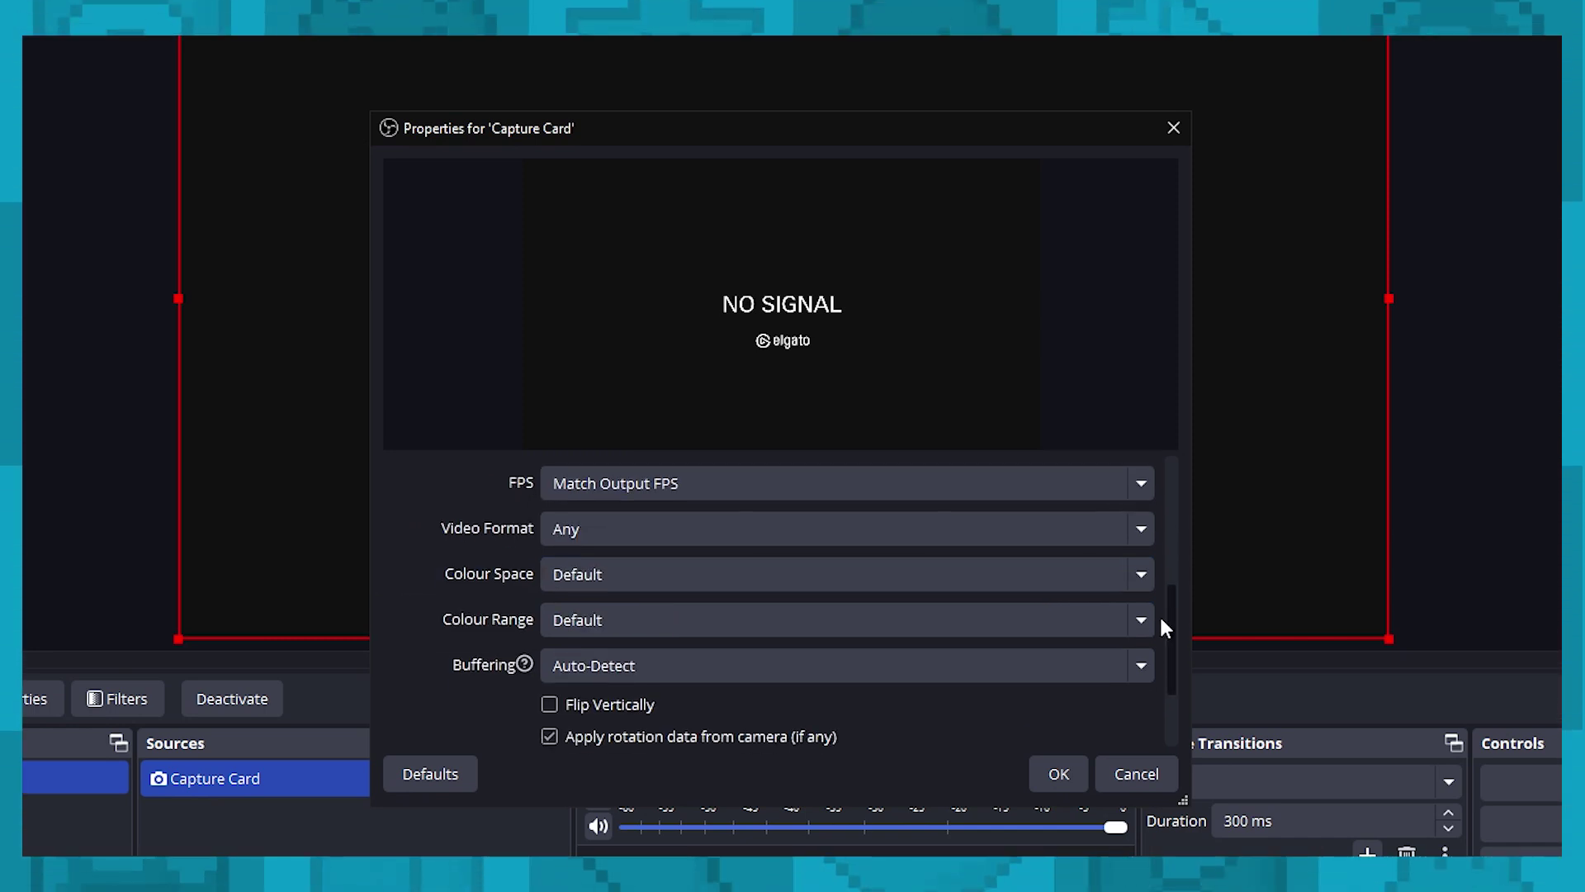
scroll(1161, 621, "down", 2)
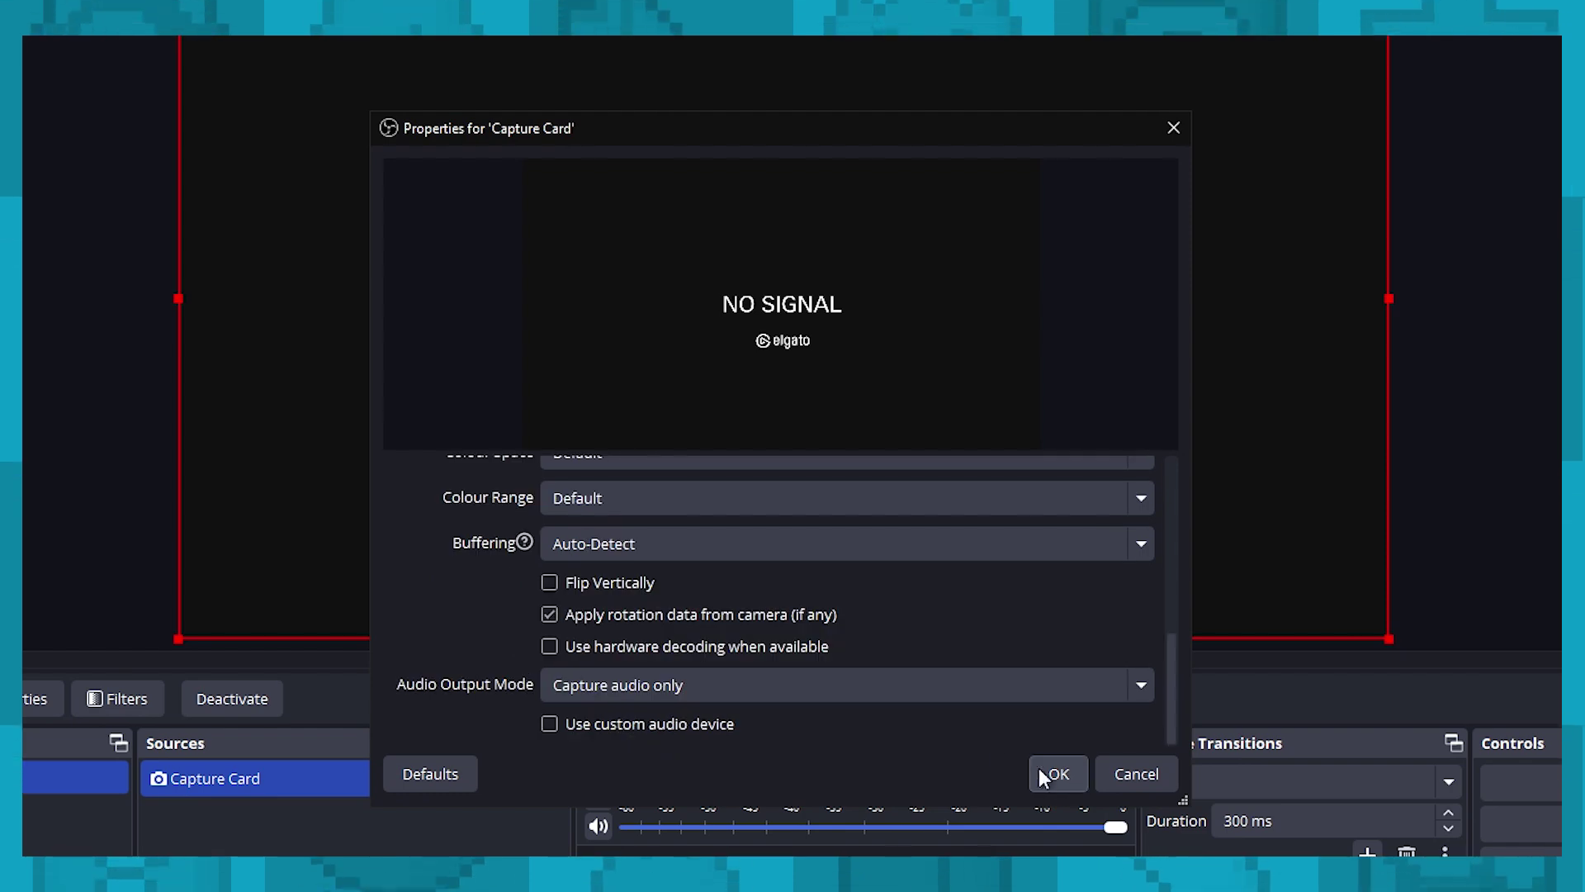
left_click(1062, 776)
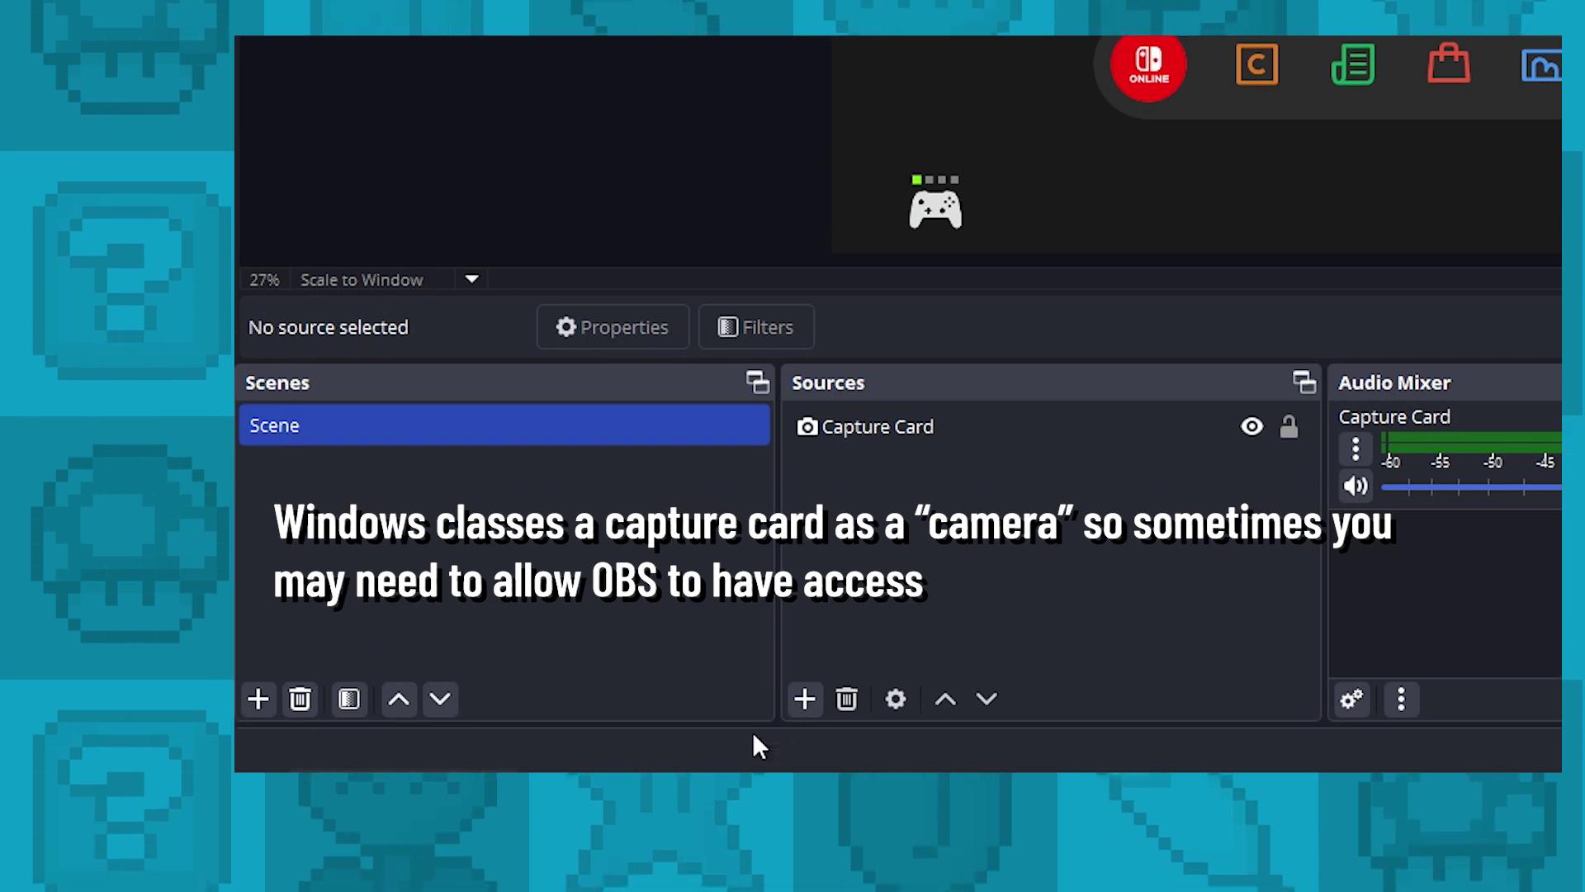
Find the Camera privacy page in Windows Settings and verify 'Allow desktop apps' is On.
key("super")
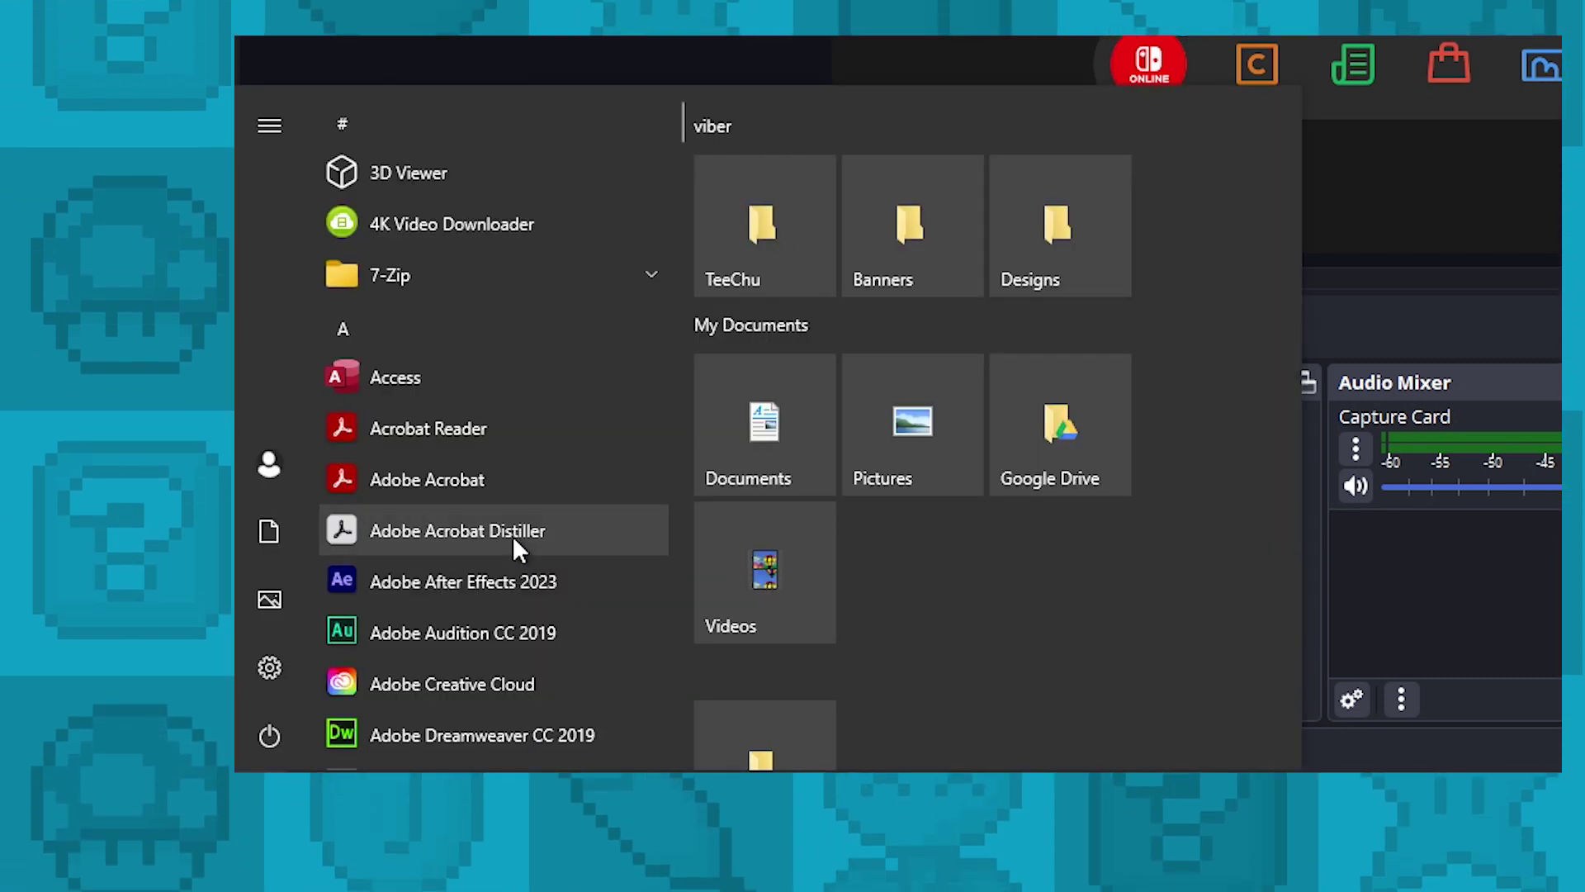
type("settings")
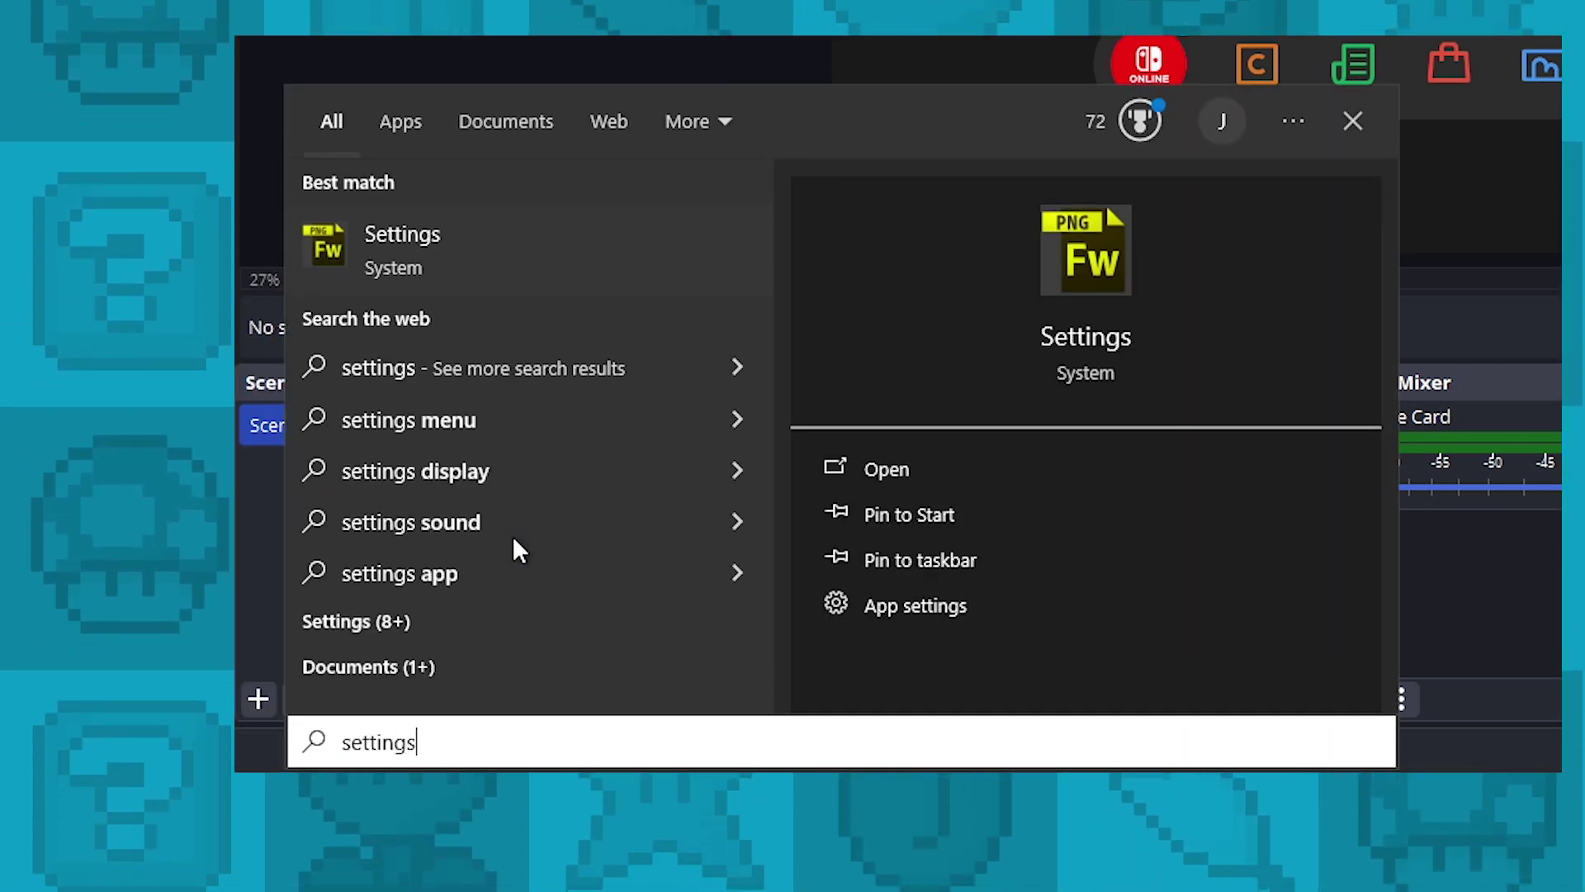
key("Return")
type("Camera")
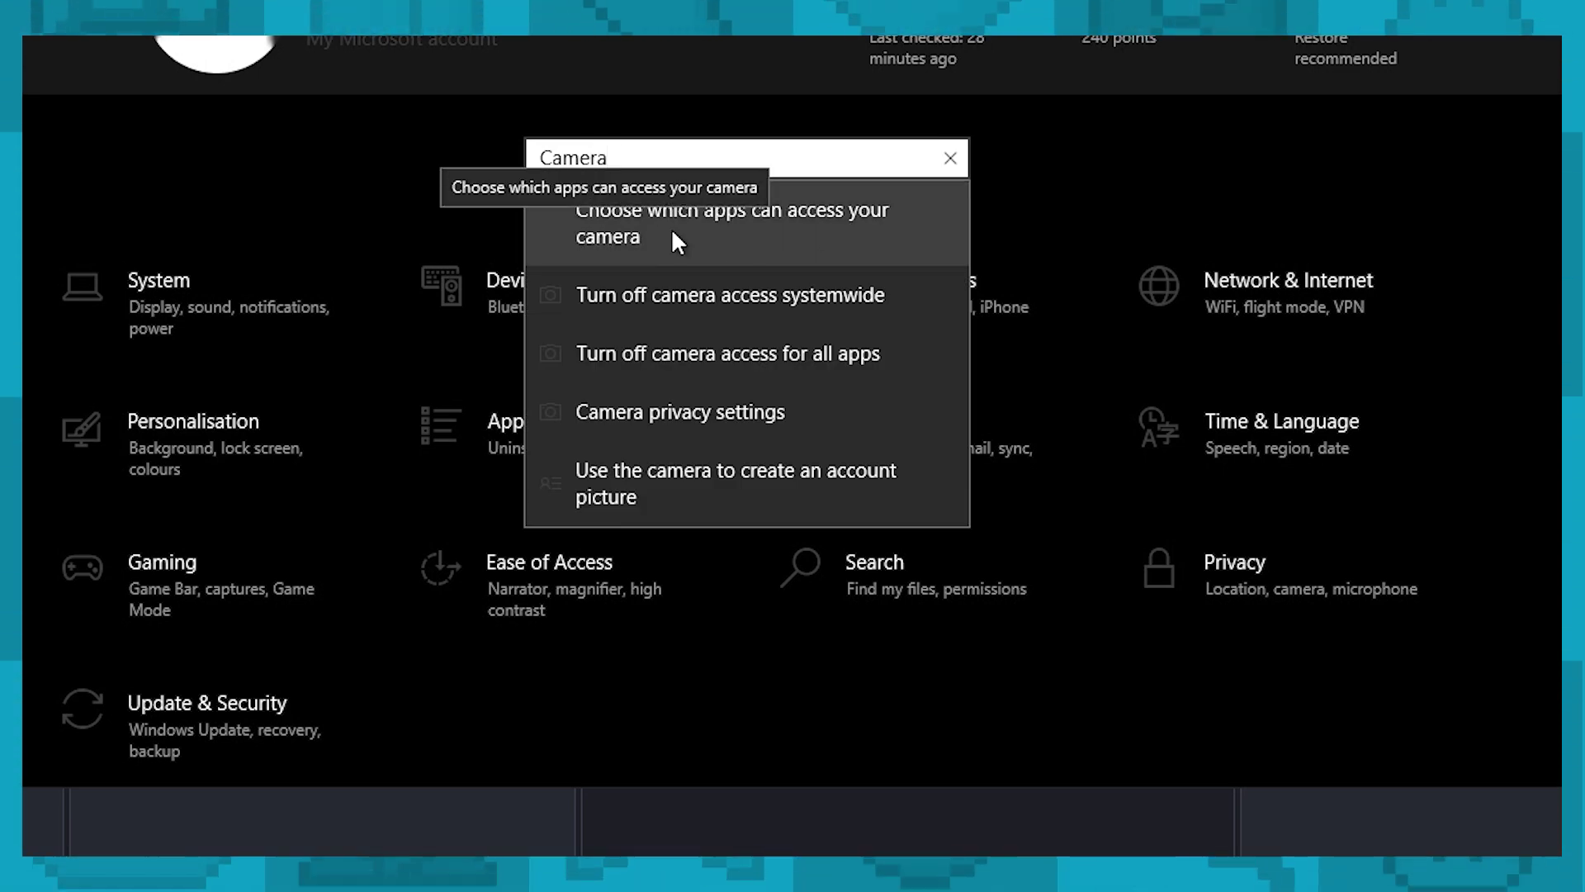
left_click(897, 231)
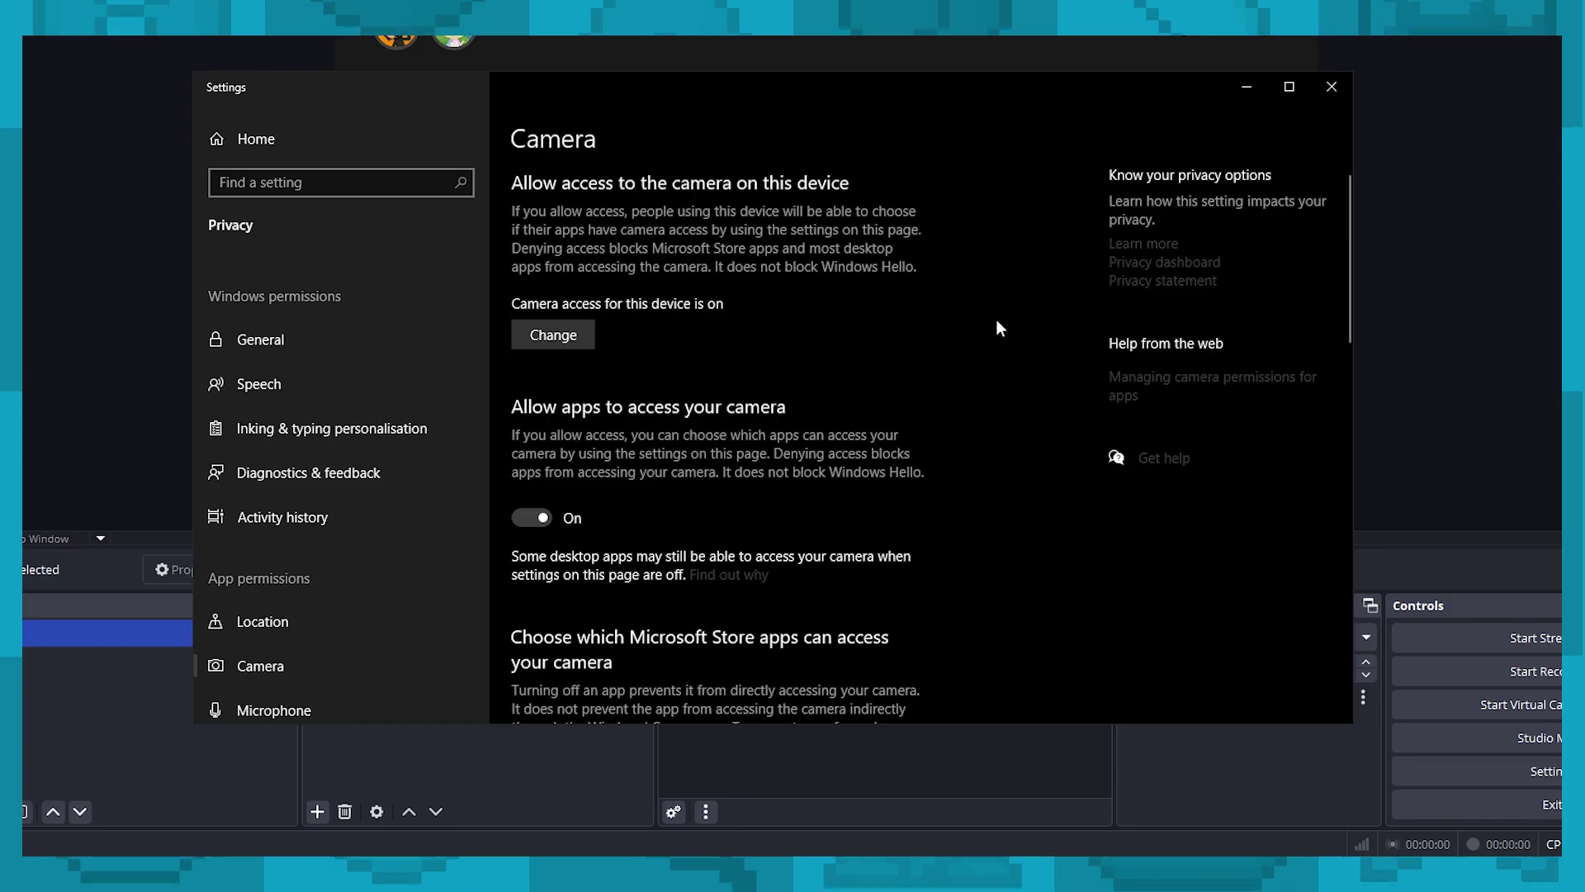
scroll(998, 328, "down", 8)
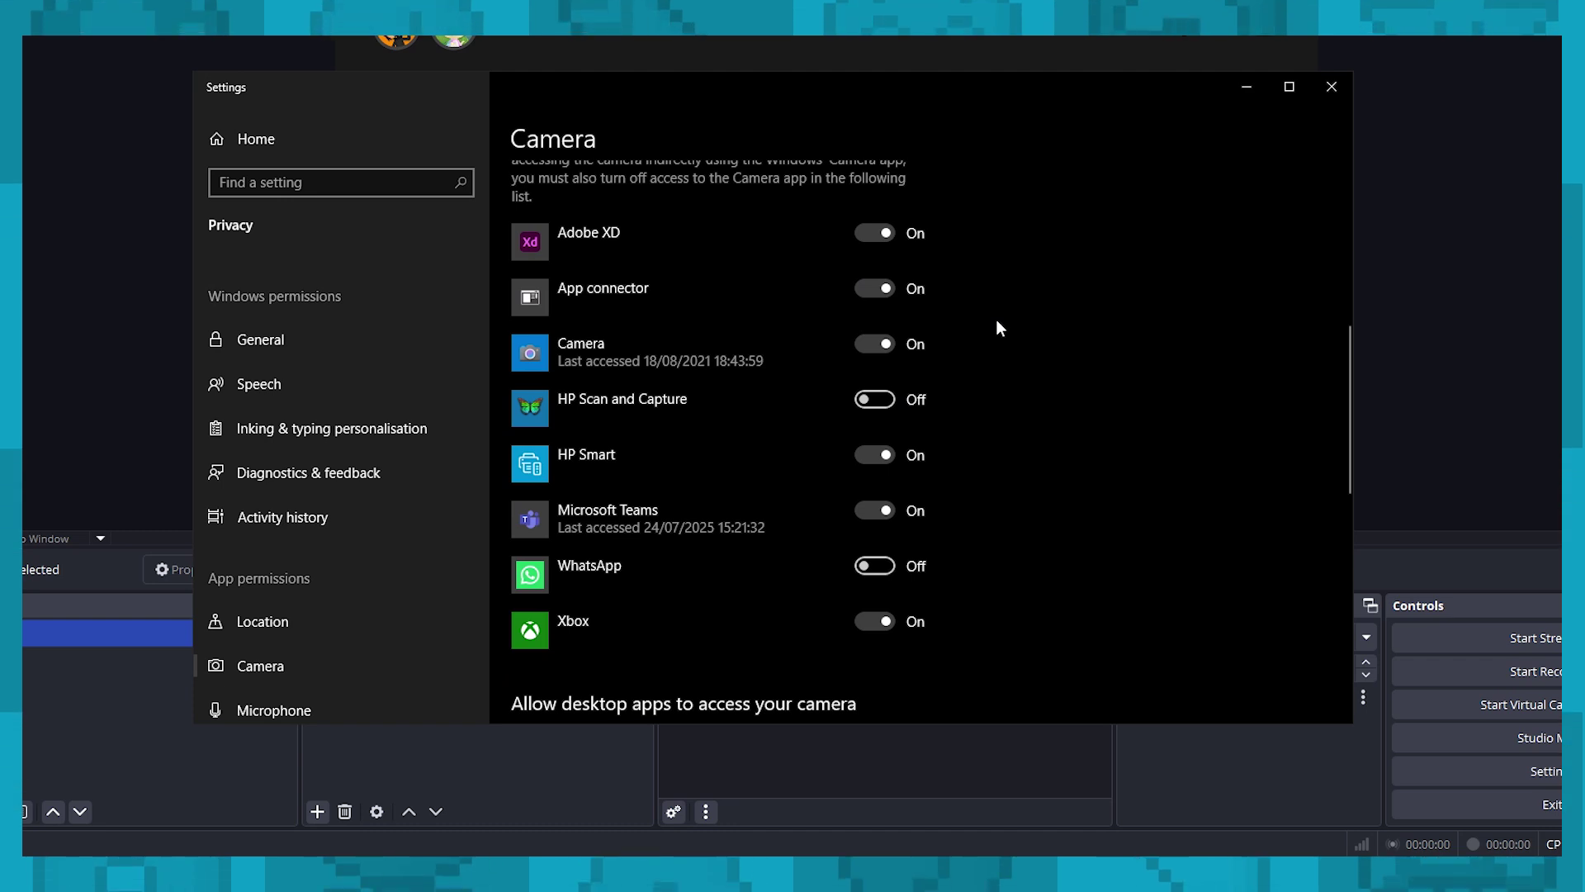
scroll(997, 320, "down", 5)
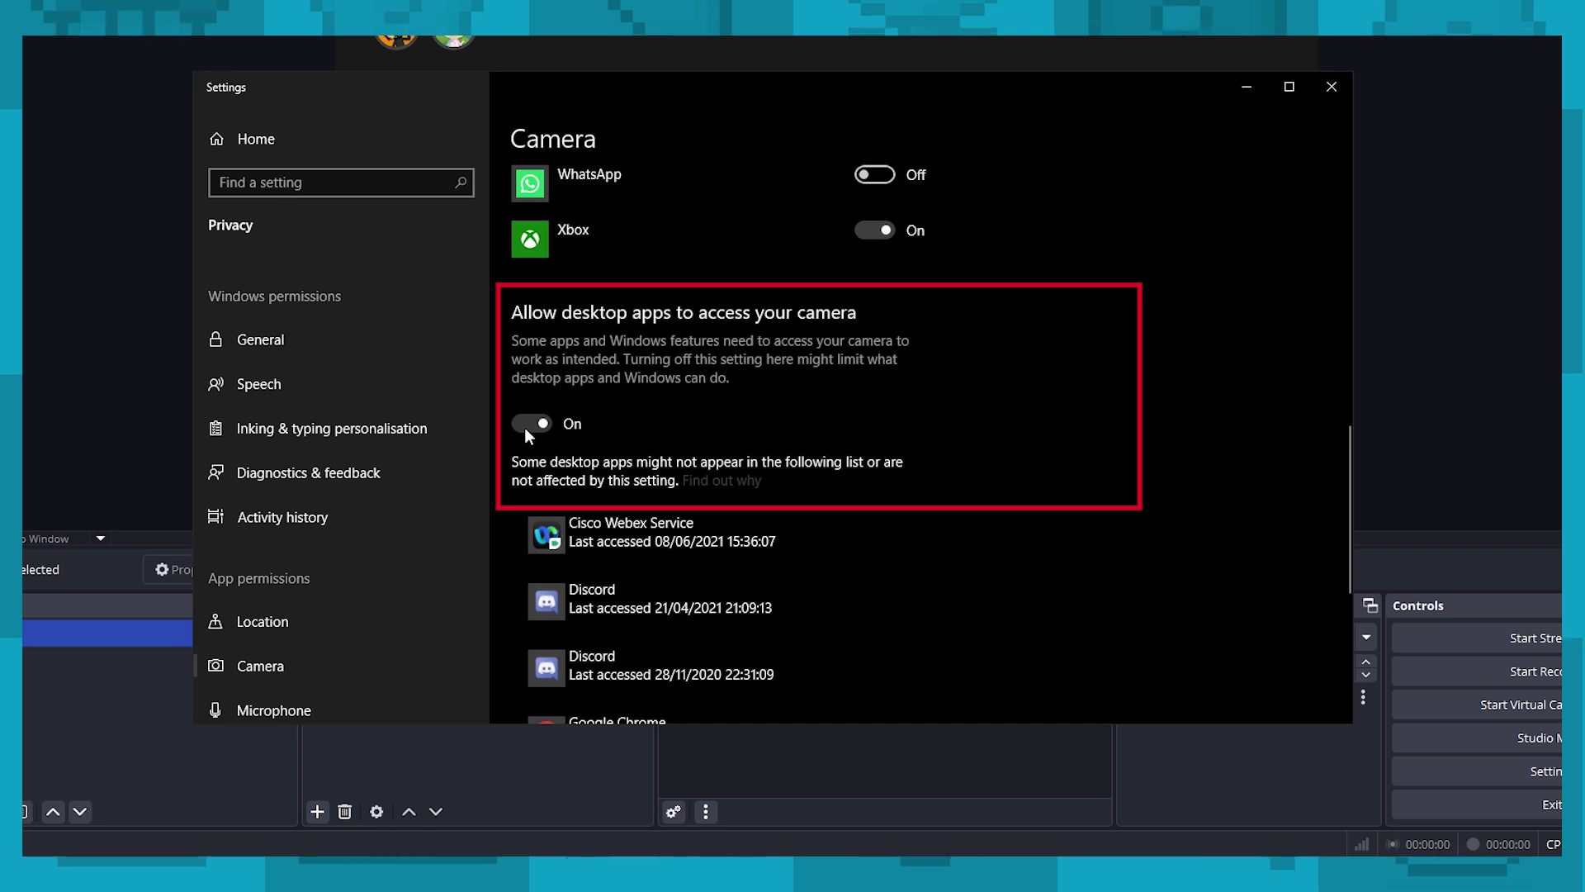
scroll(869, 434, "down", 5)
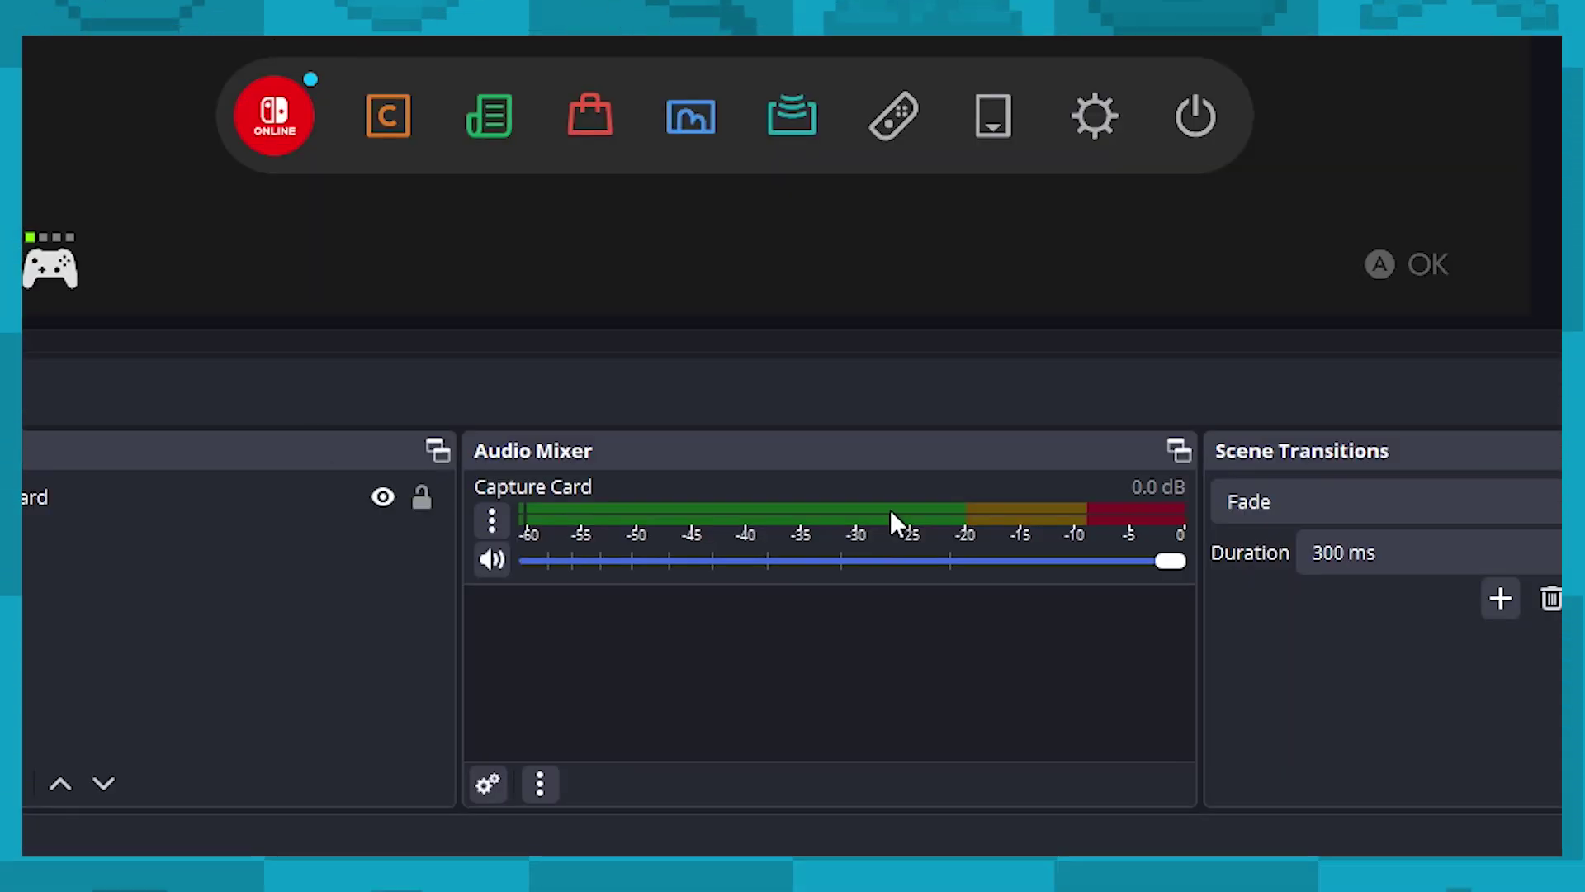
In Advanced Audio Properties, set Capture Card's audio monitoring to Monitor and Output.
right_click(841, 526)
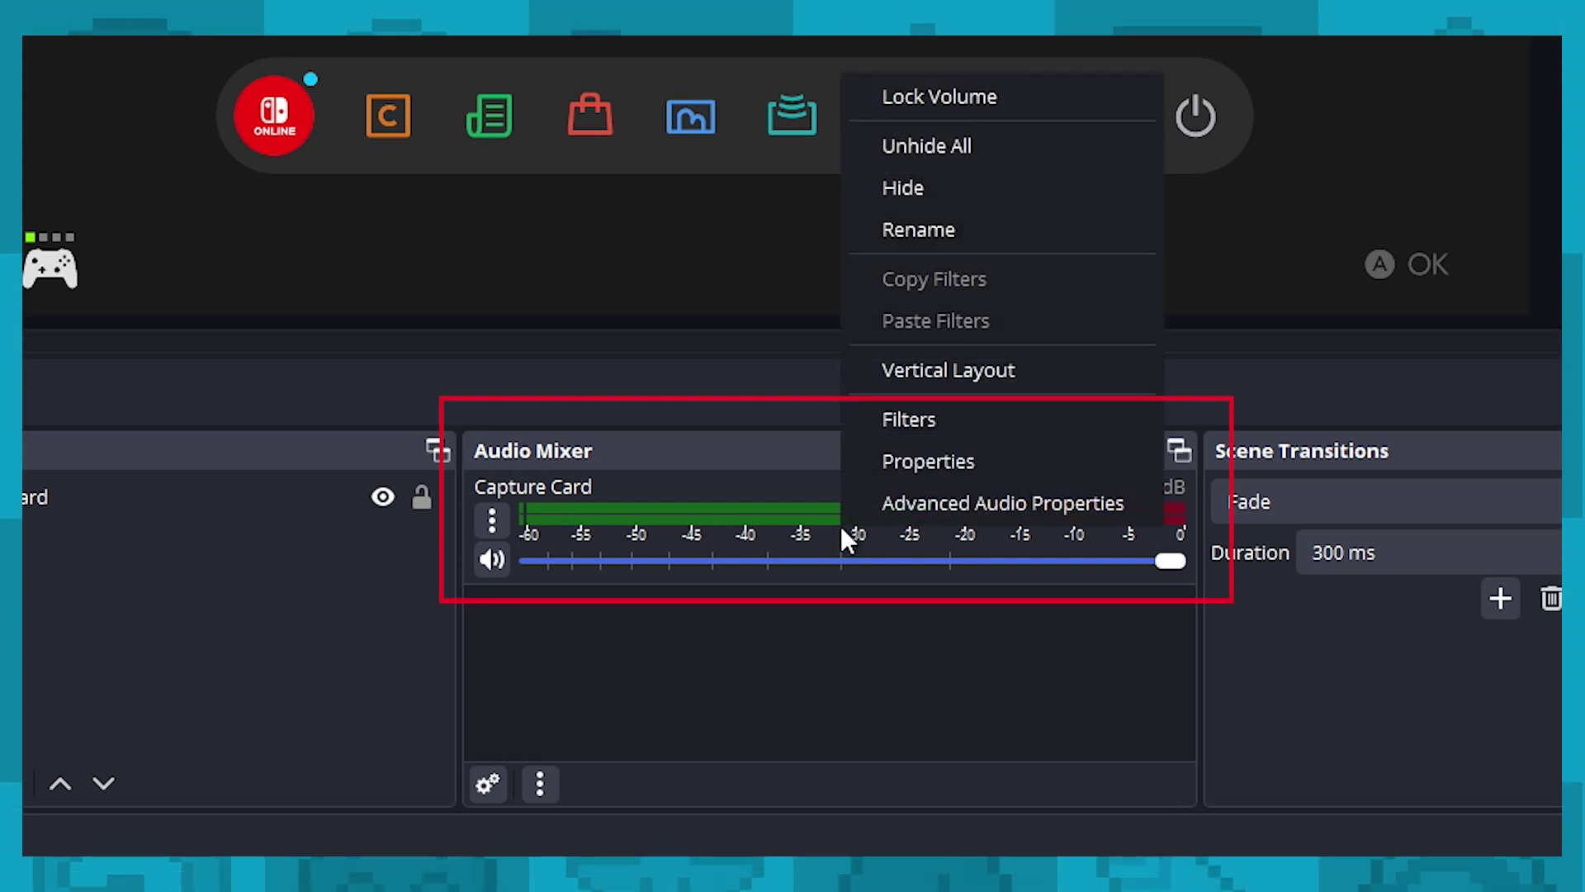
left_click(1050, 517)
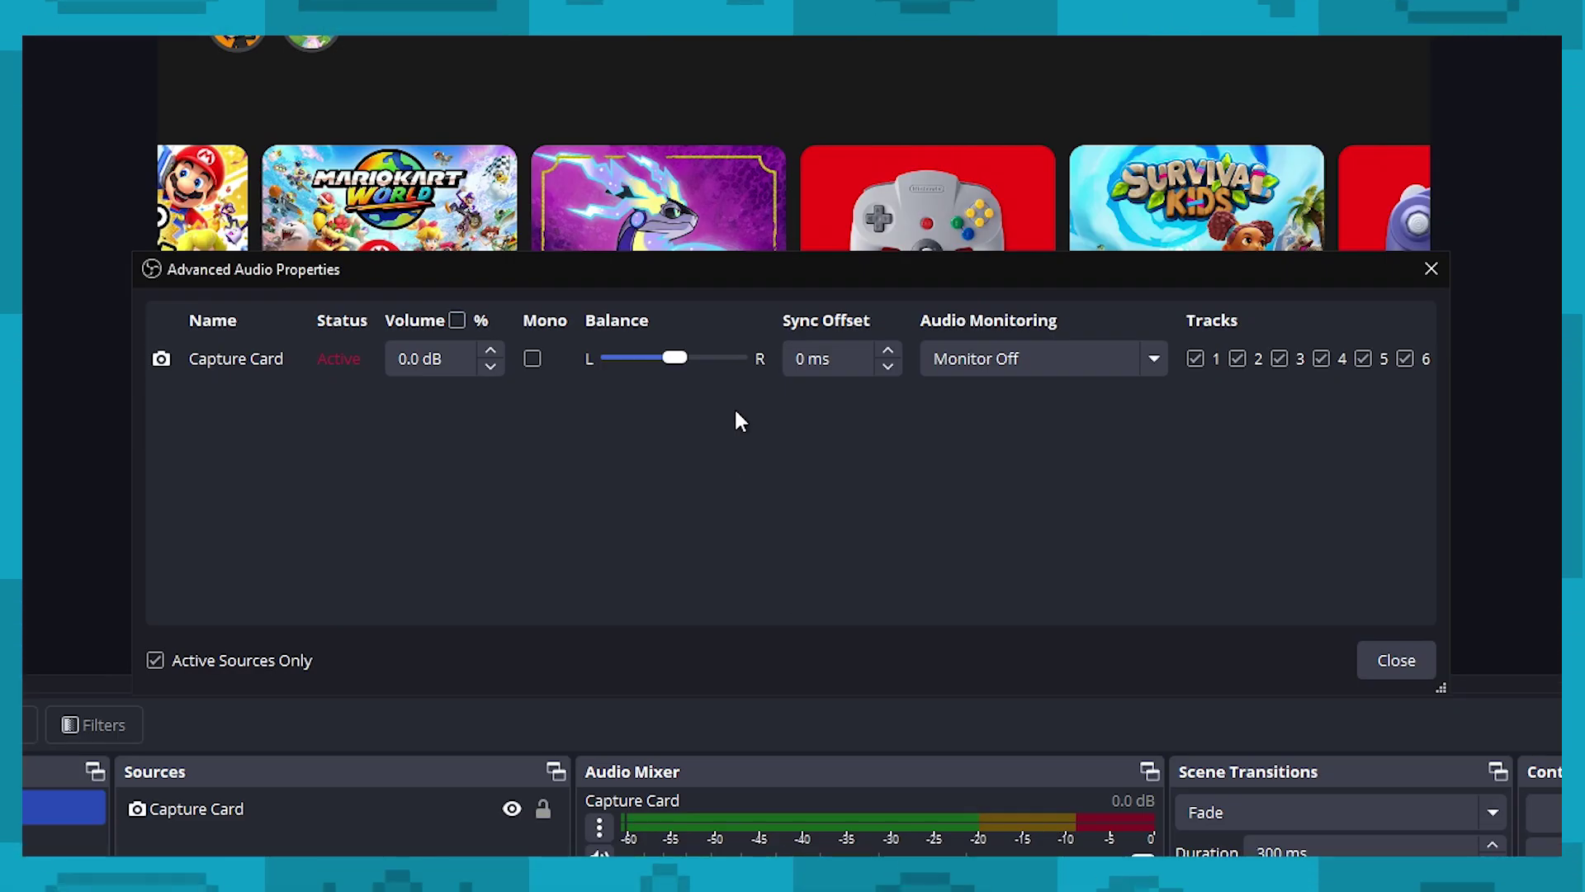
left_click(1085, 368)
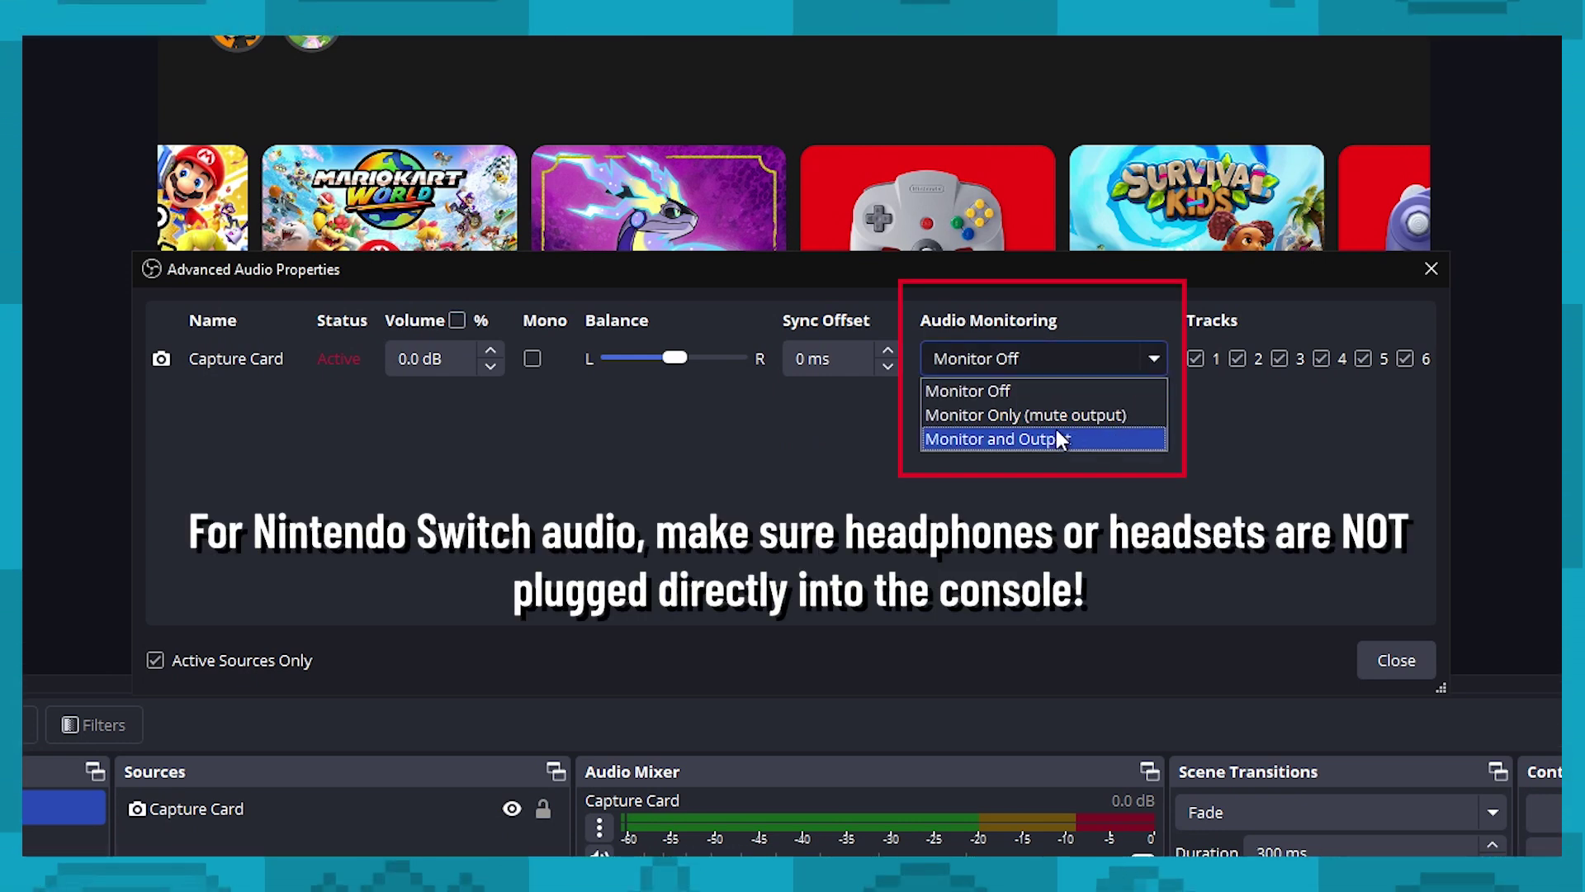
left_click(1047, 438)
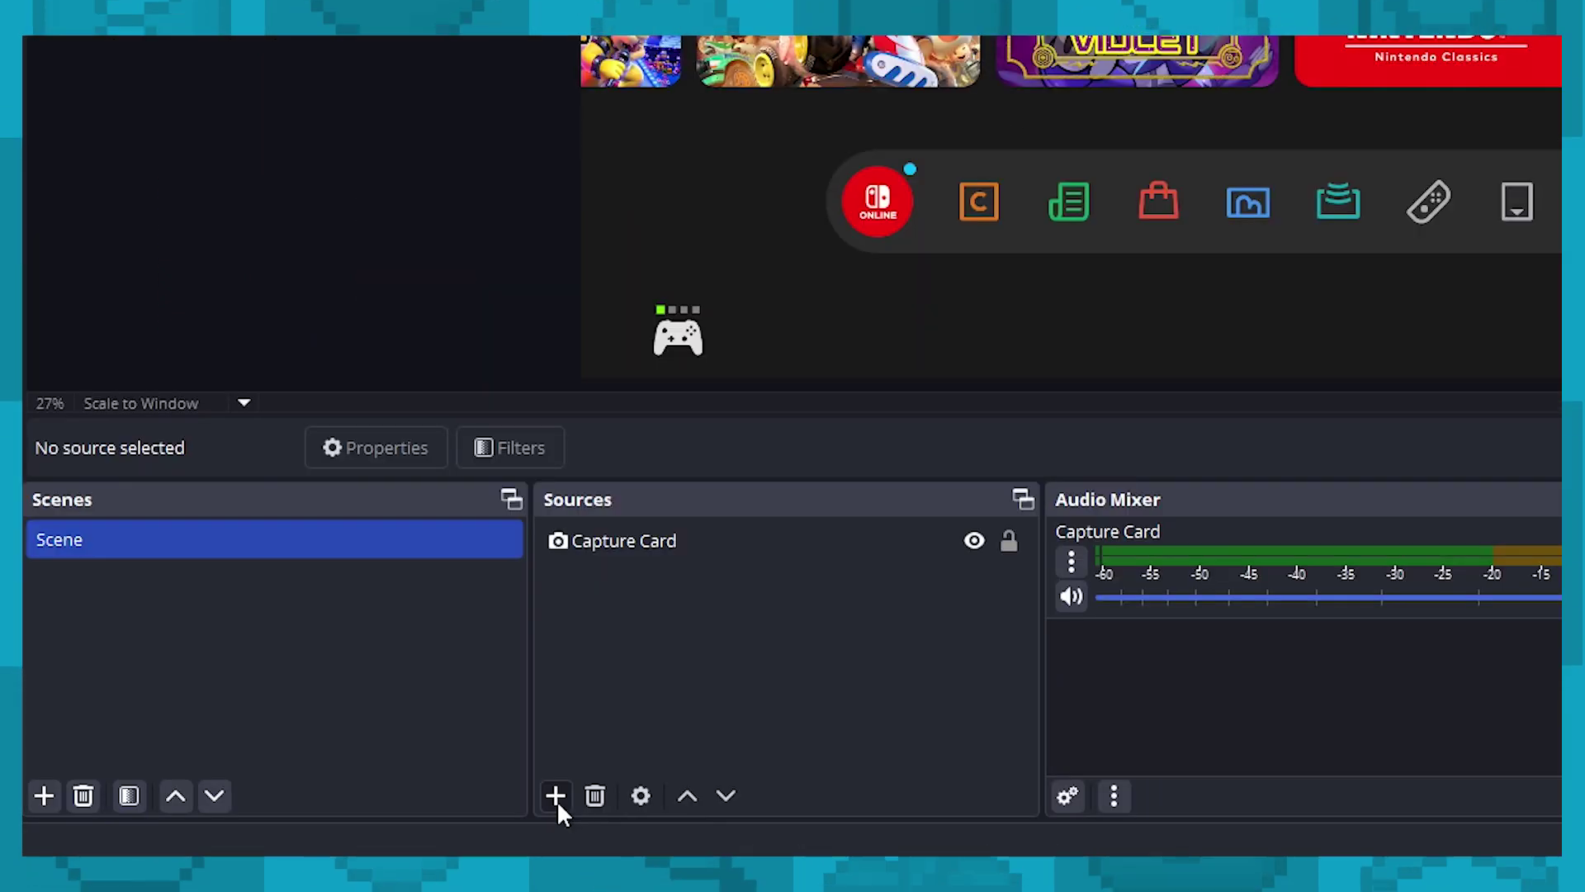
Add a Video Capture Device source named 'Camera' with the webcam settings.
left_click(345, 813)
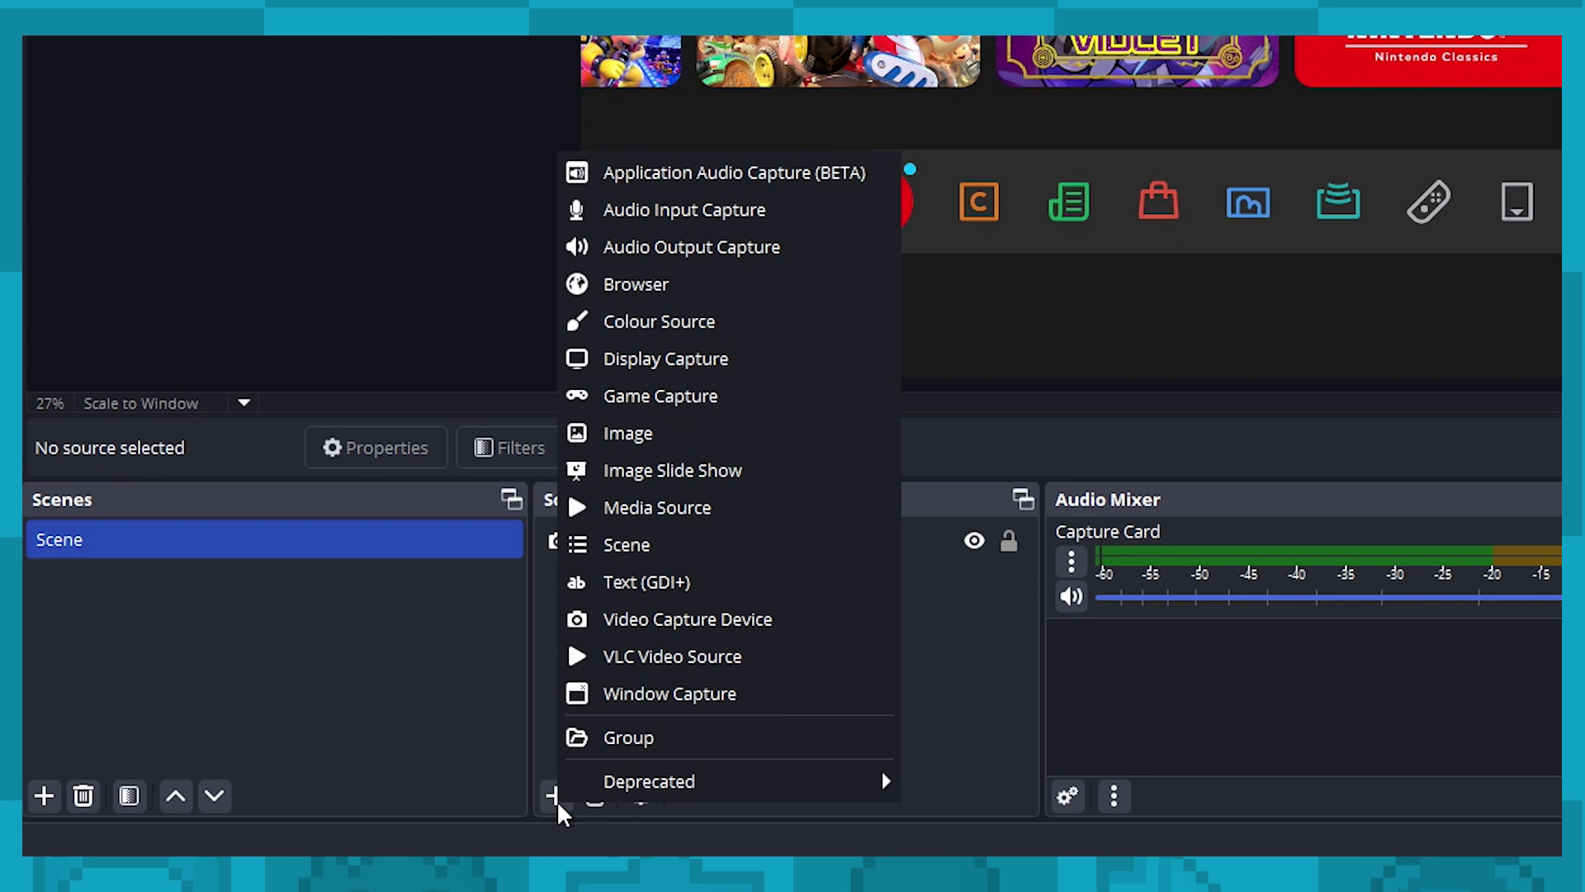
left_click(705, 631)
type("Camera")
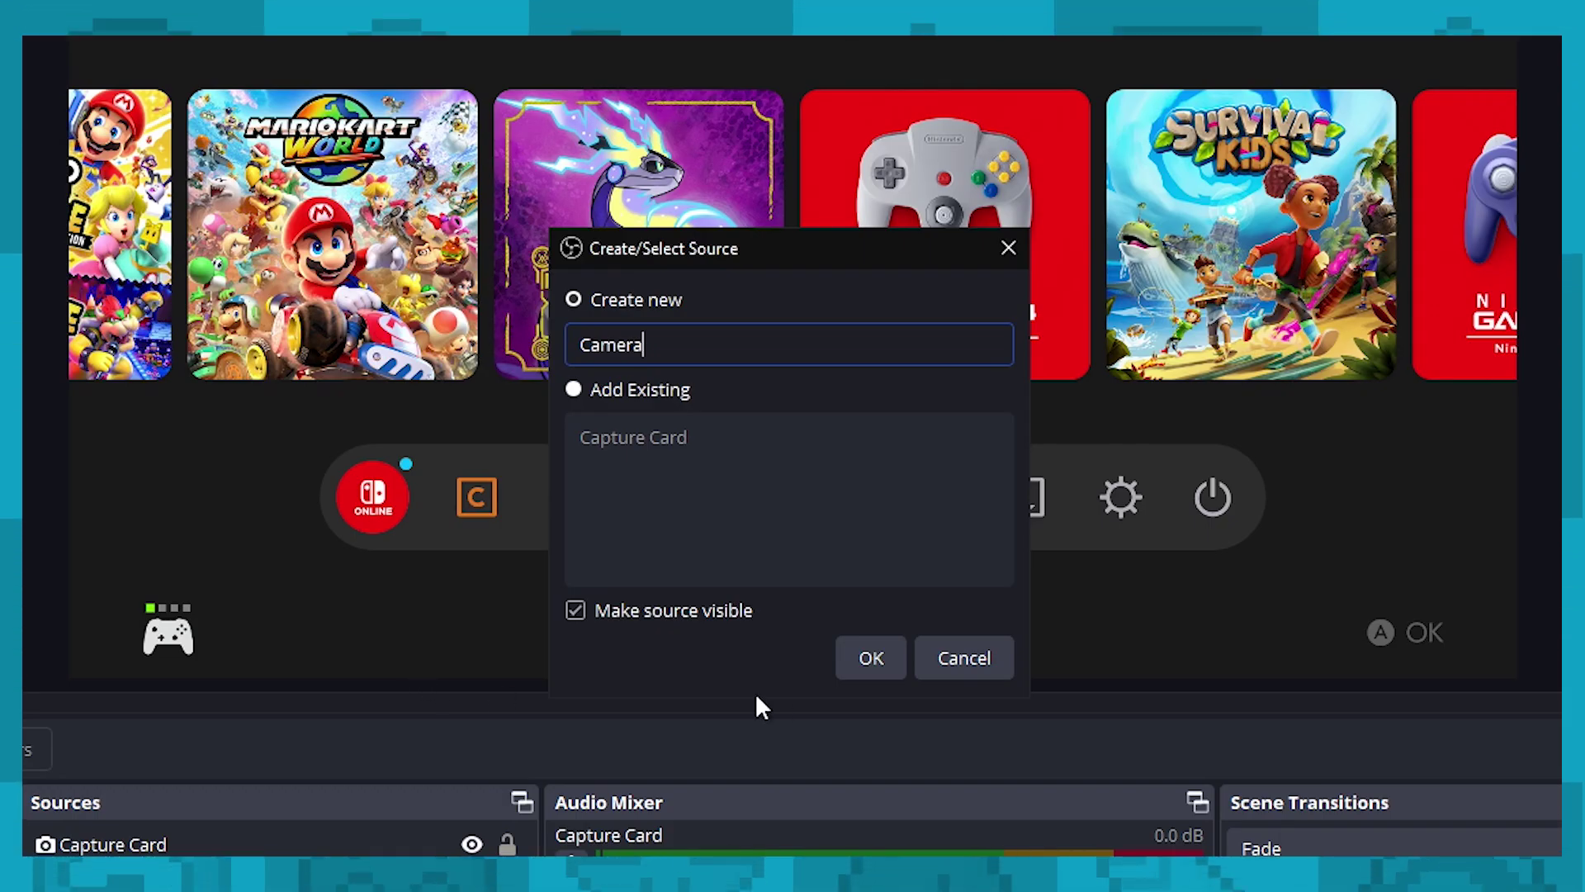
left_click(871, 660)
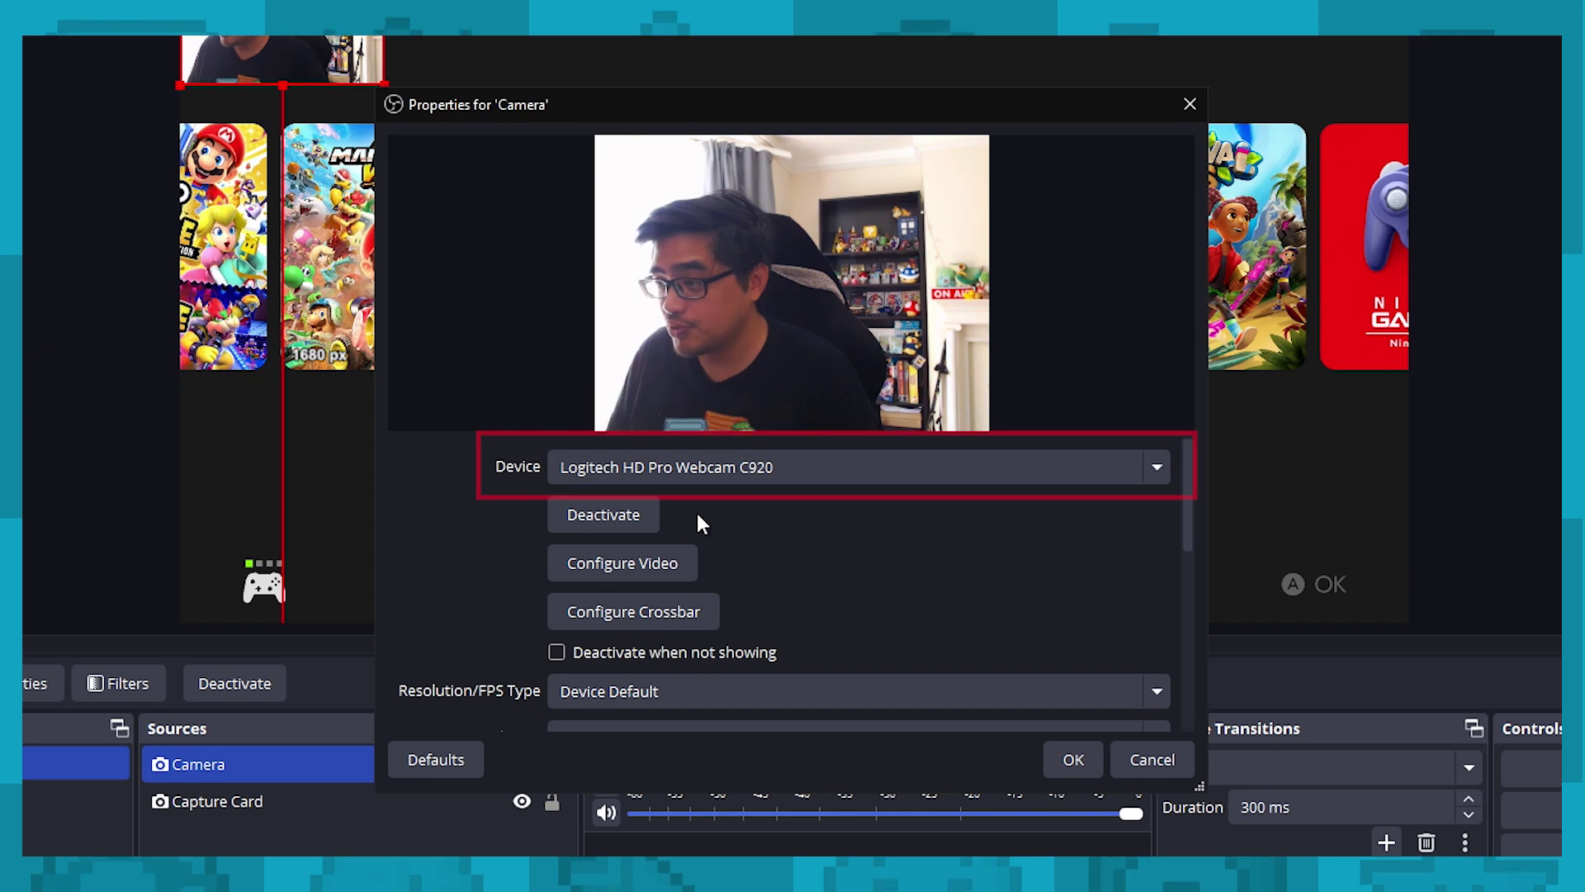
left_click(1057, 761)
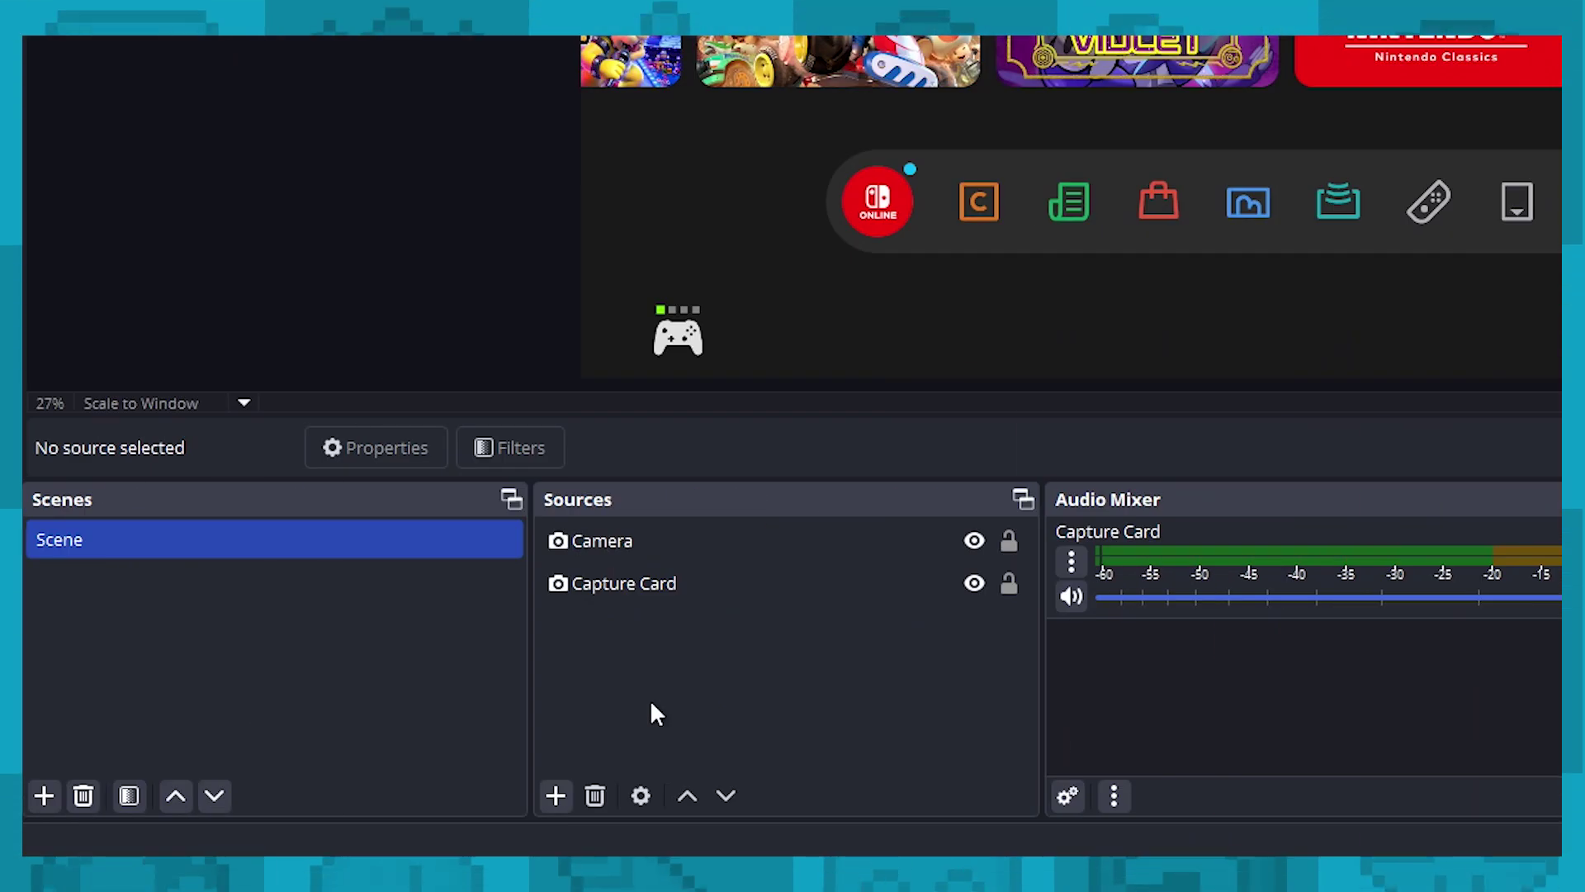
Add an Audio Input Capture source using the RØDE PodMic USB microphone.
left_click(555, 795)
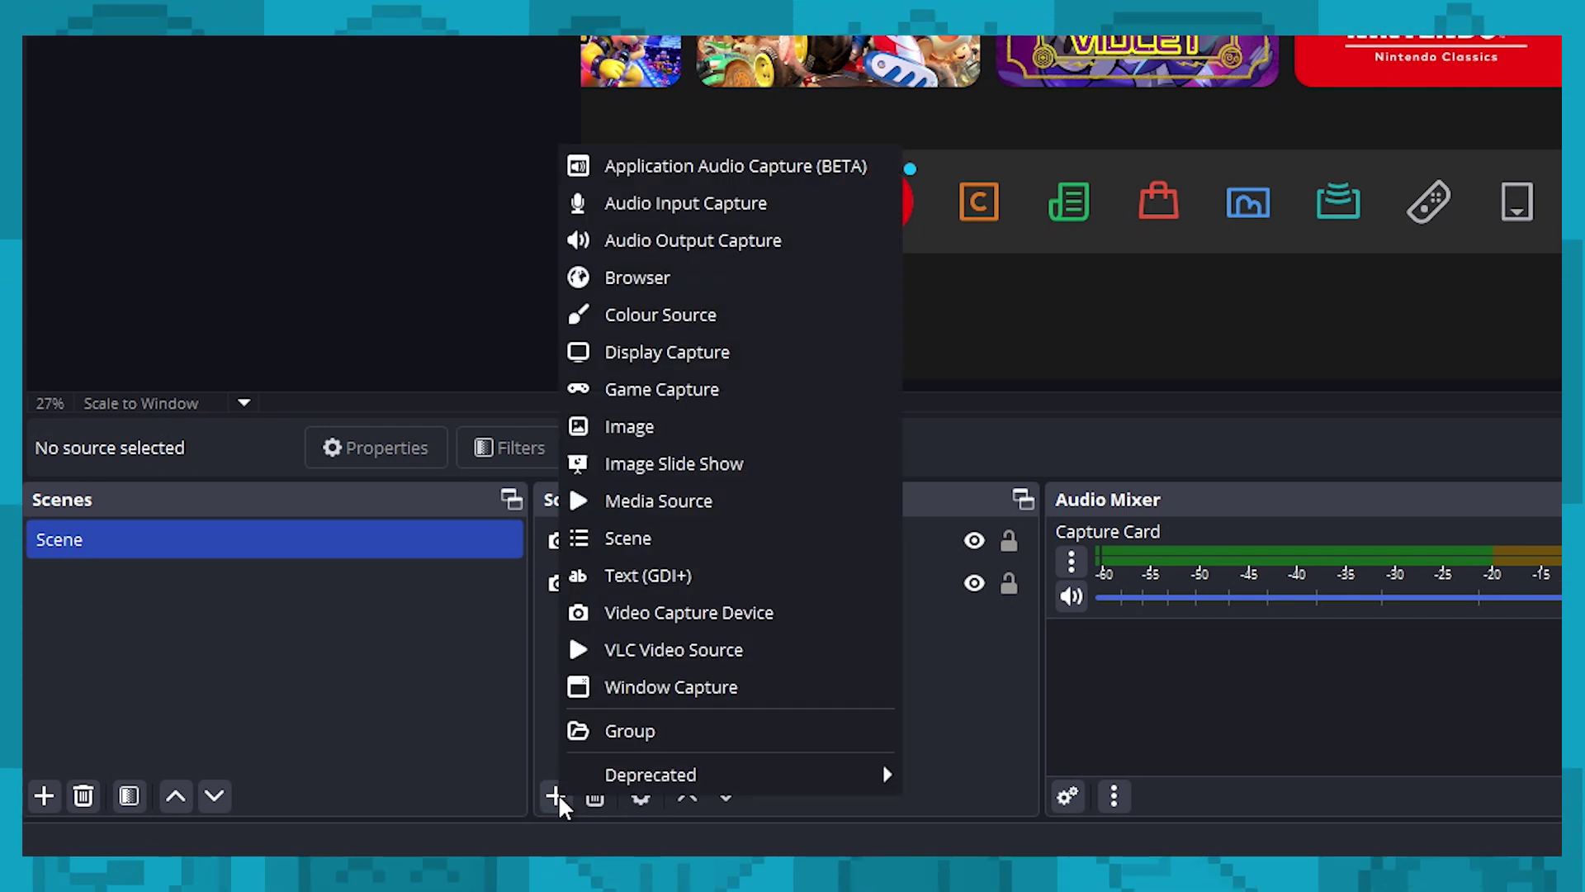
left_click(751, 207)
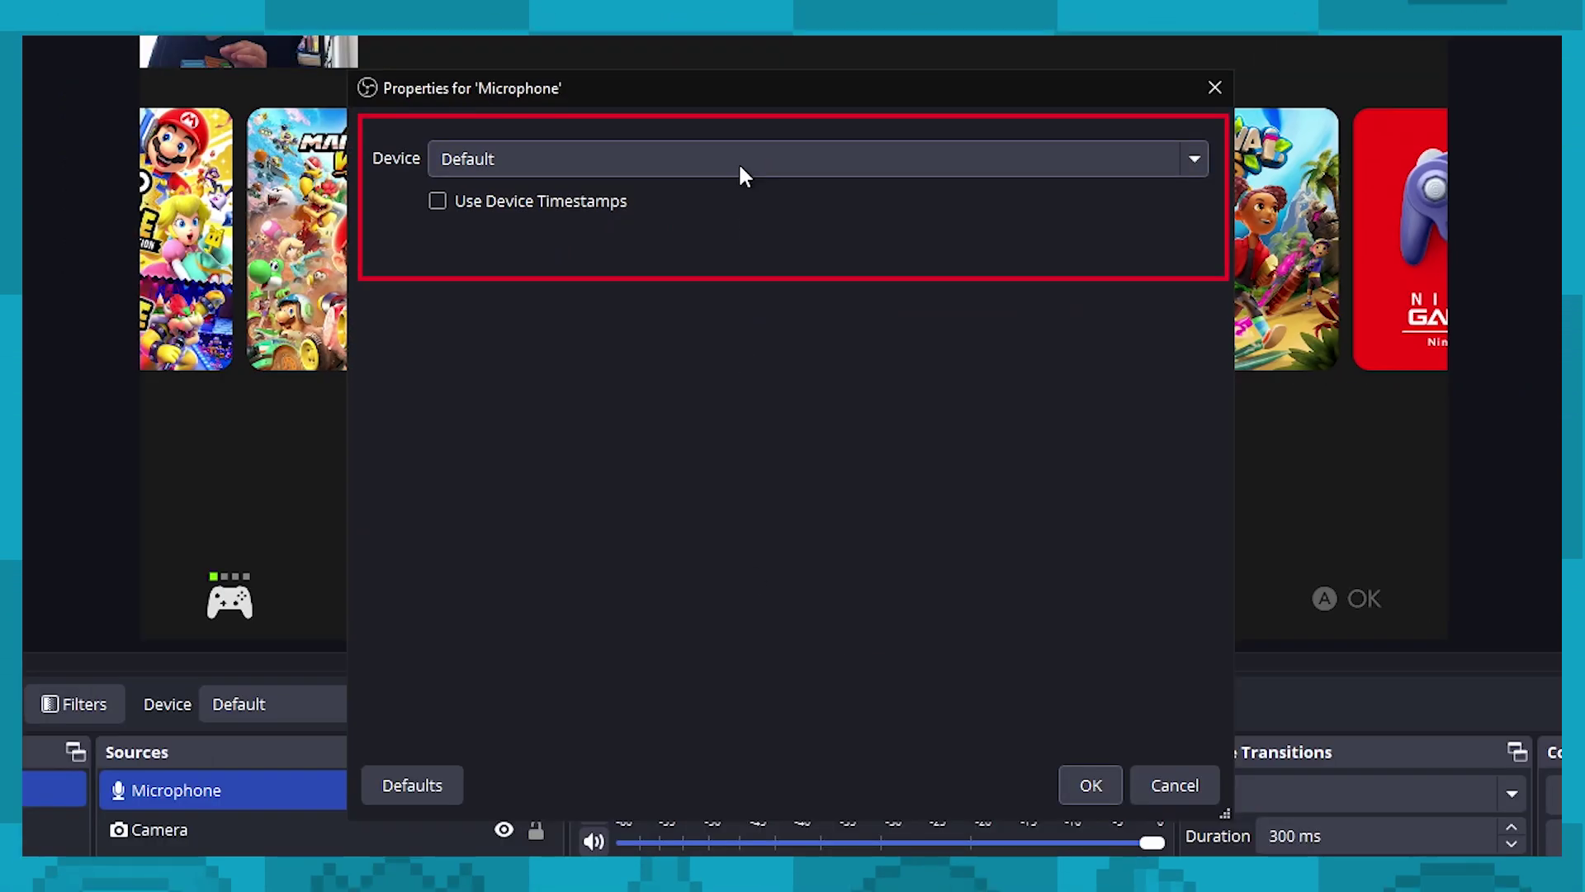
left_click(741, 165)
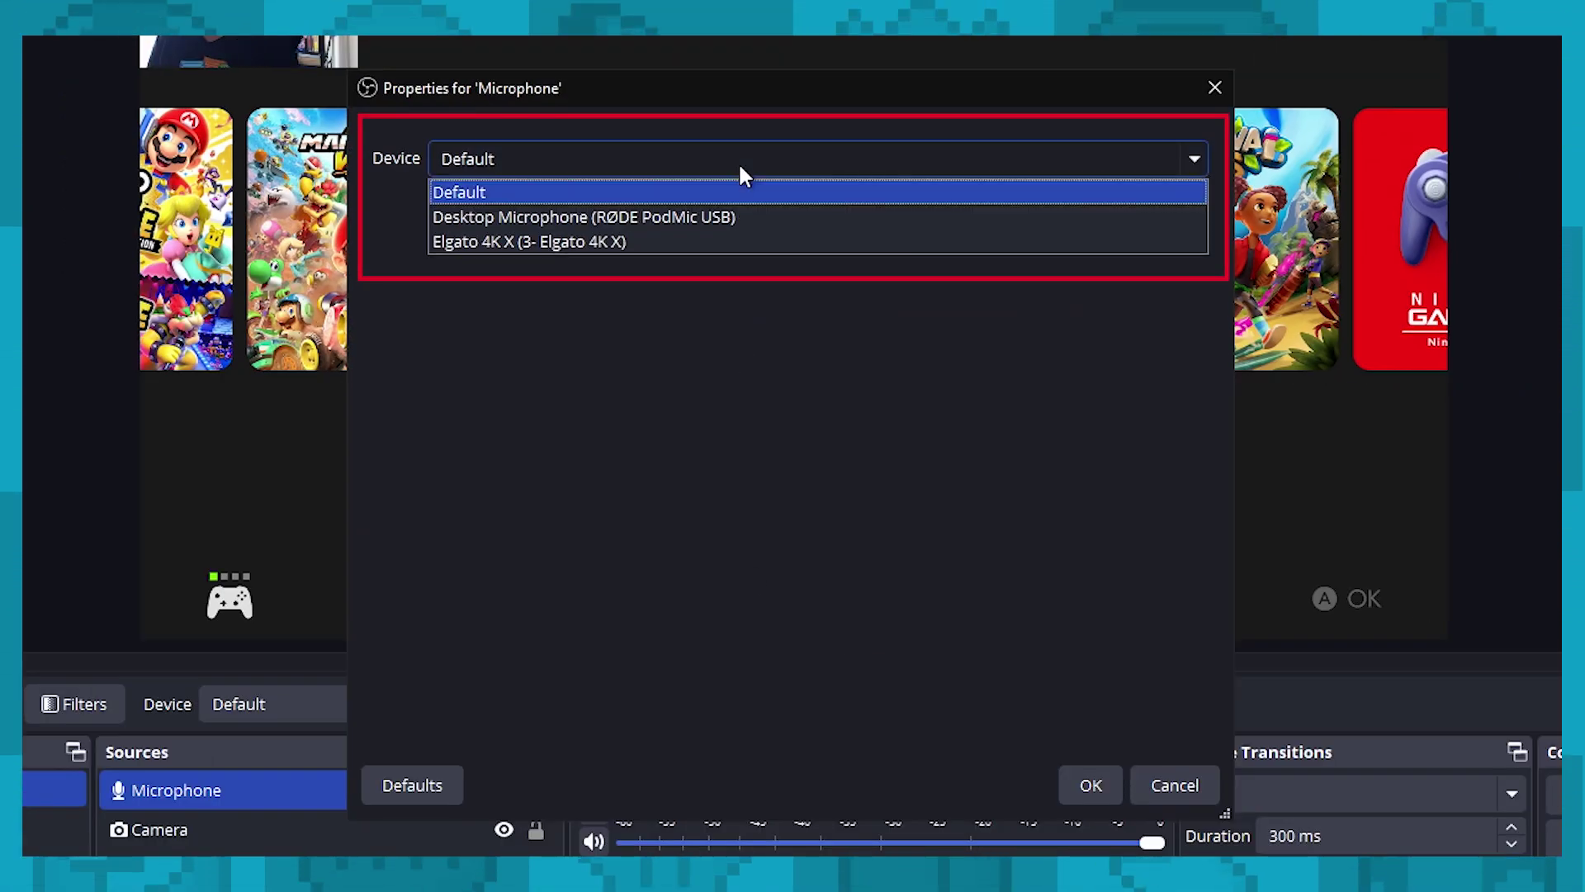
left_click(743, 223)
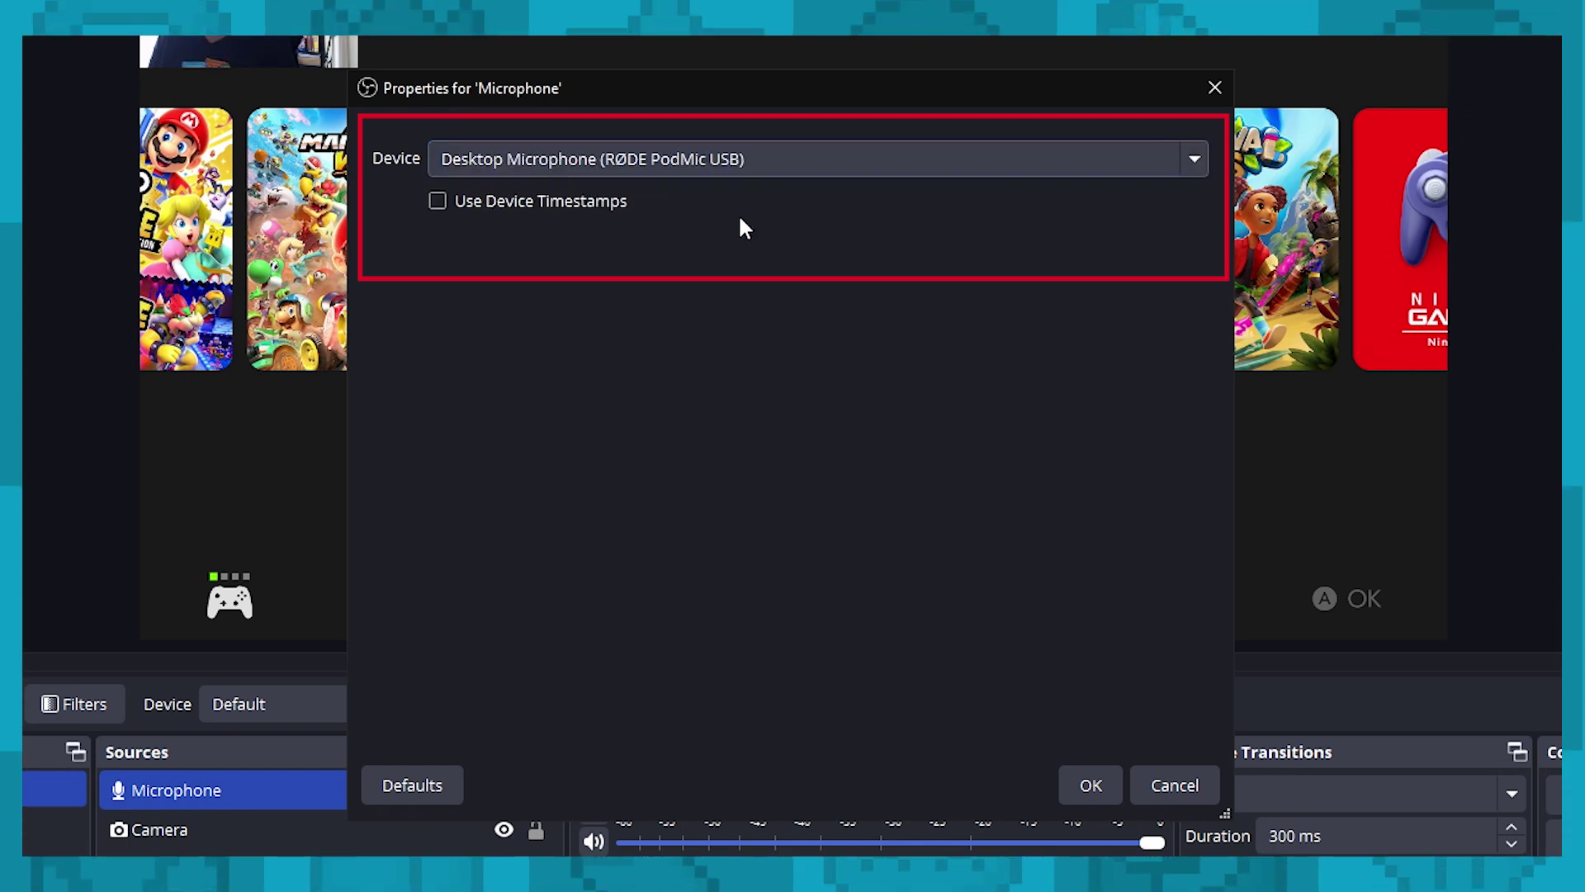
left_click(1091, 784)
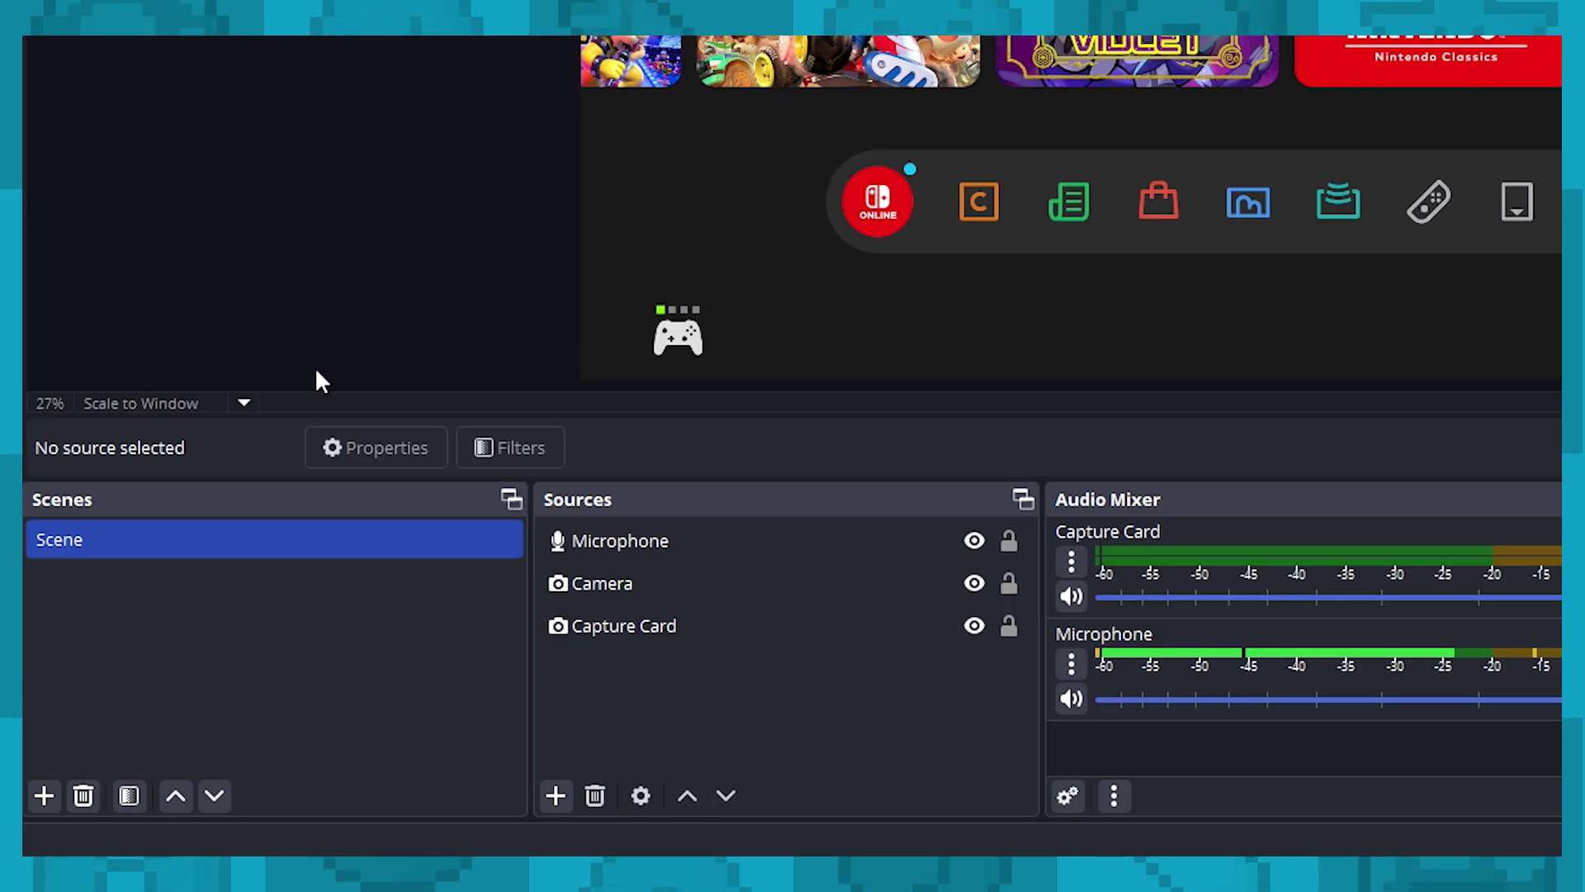
Add an Audio Output Capture source at -0.2 dB and hide the Camera source.
left_click(556, 794)
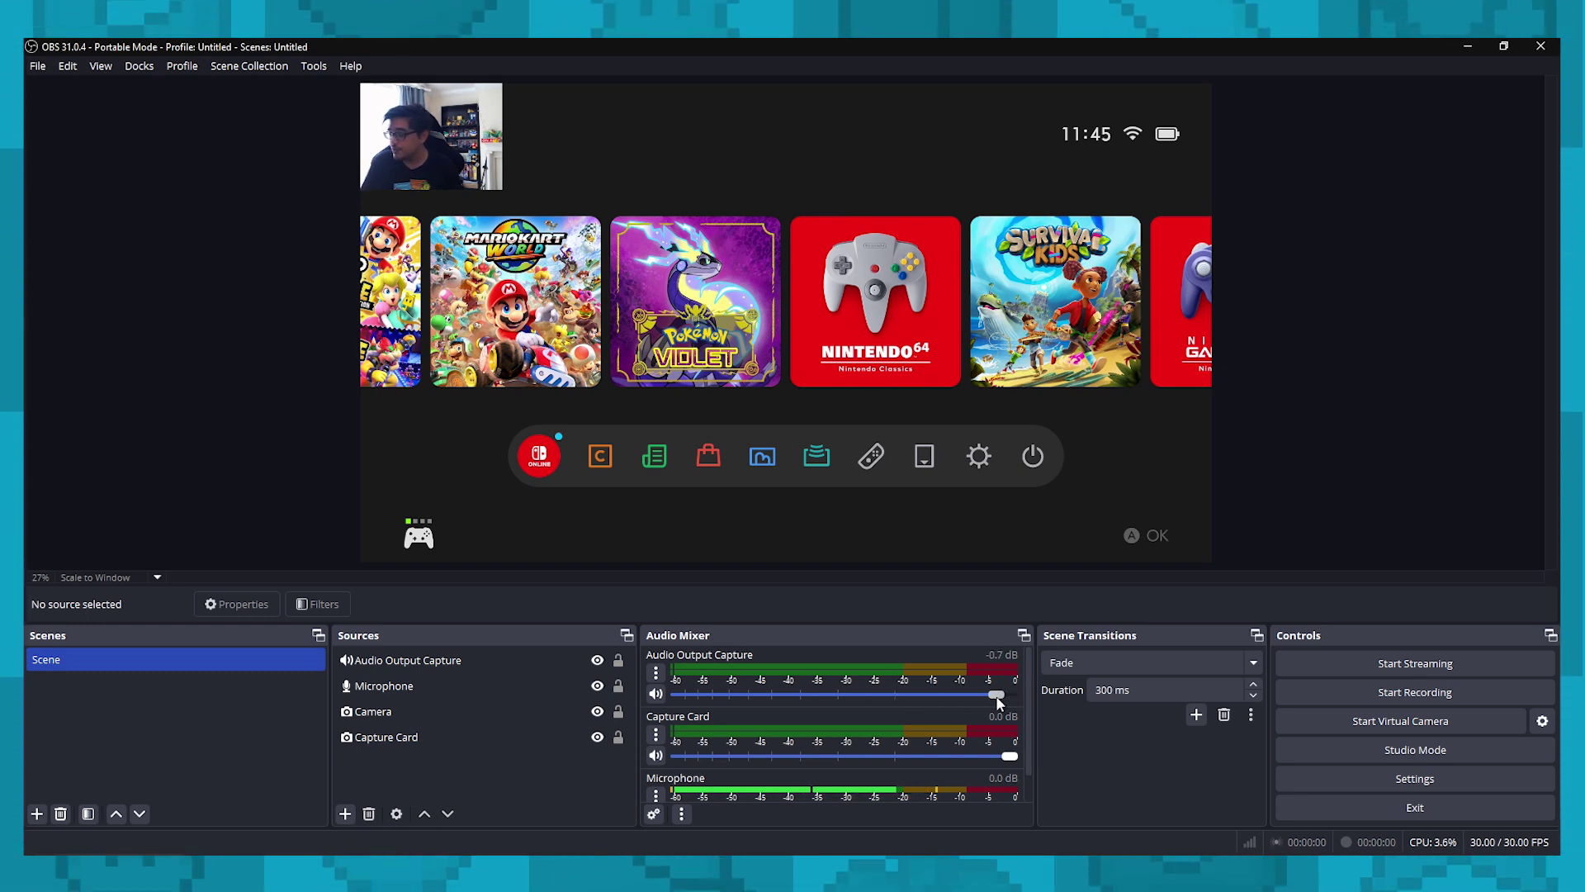
left_click_drag(995, 695, 1006, 695)
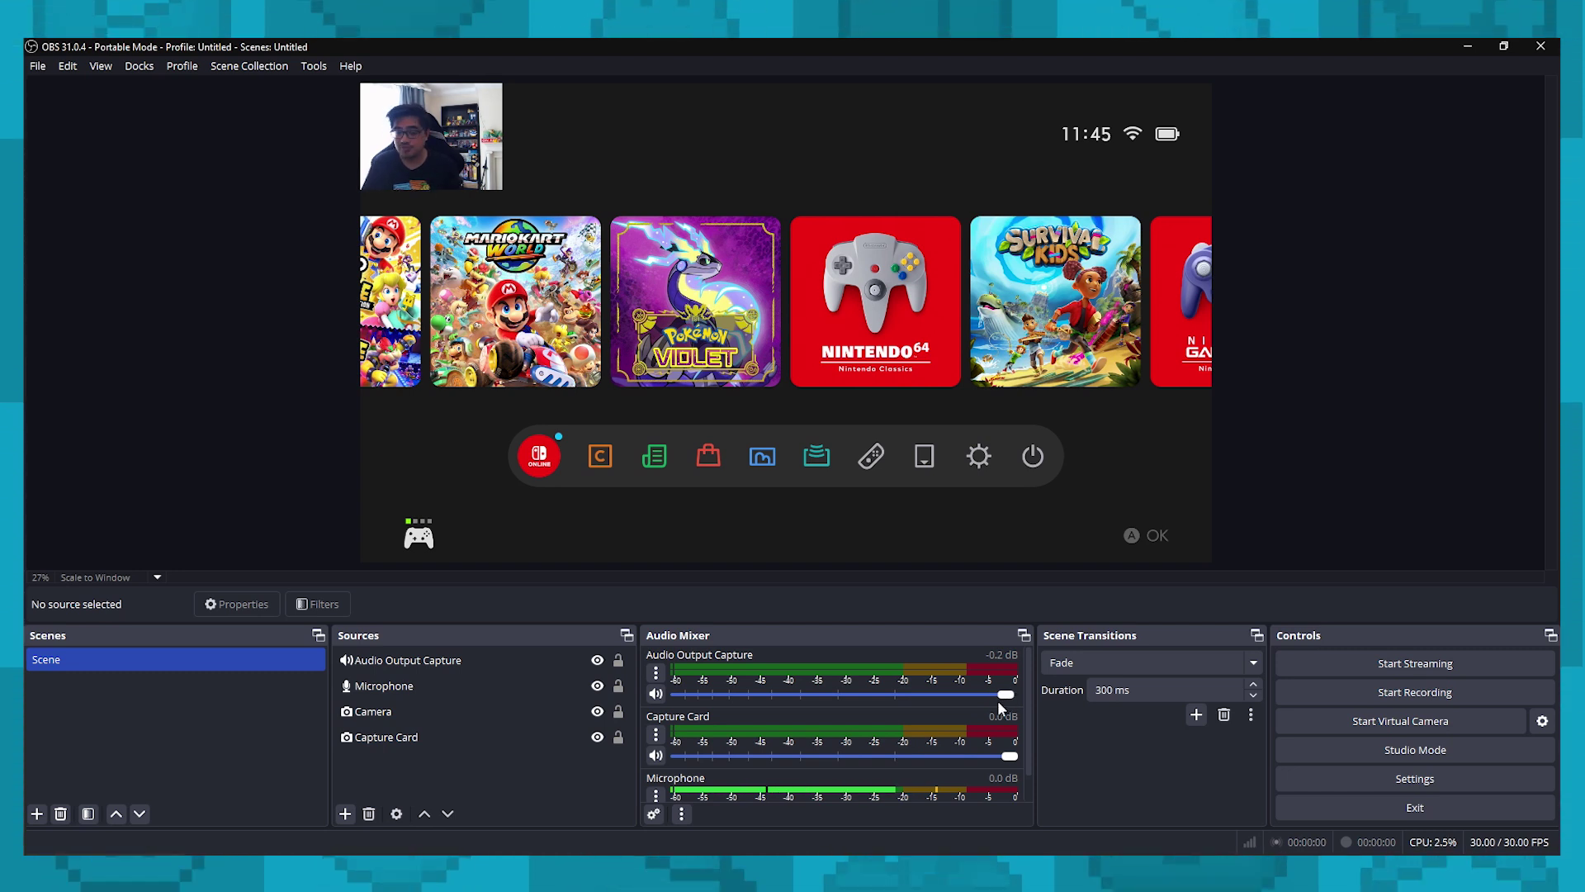
left_click(597, 710)
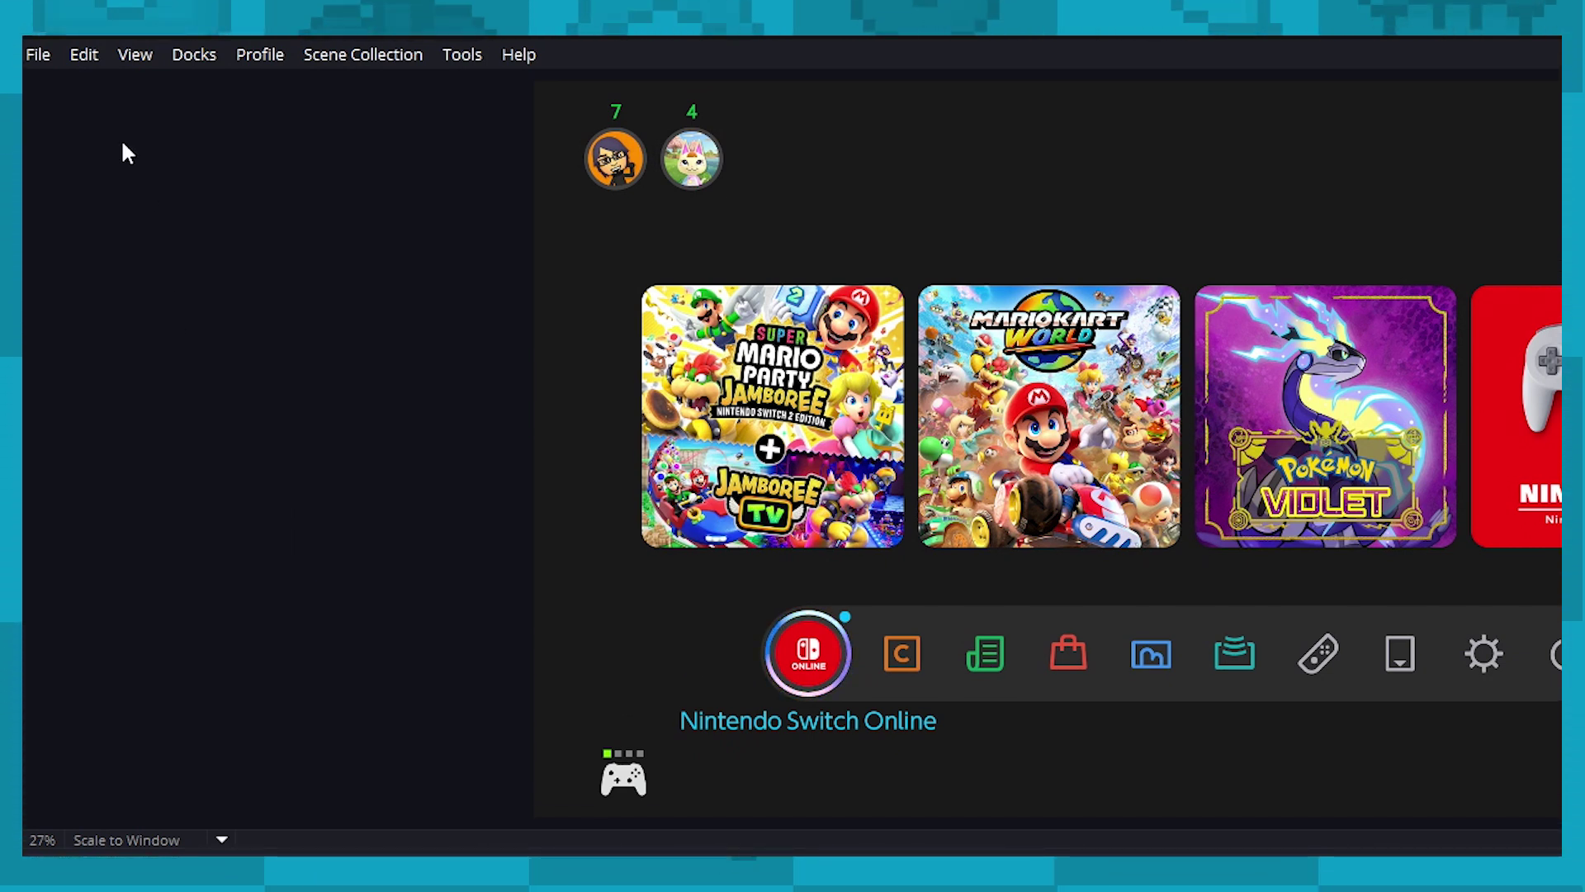
left_click(41, 55)
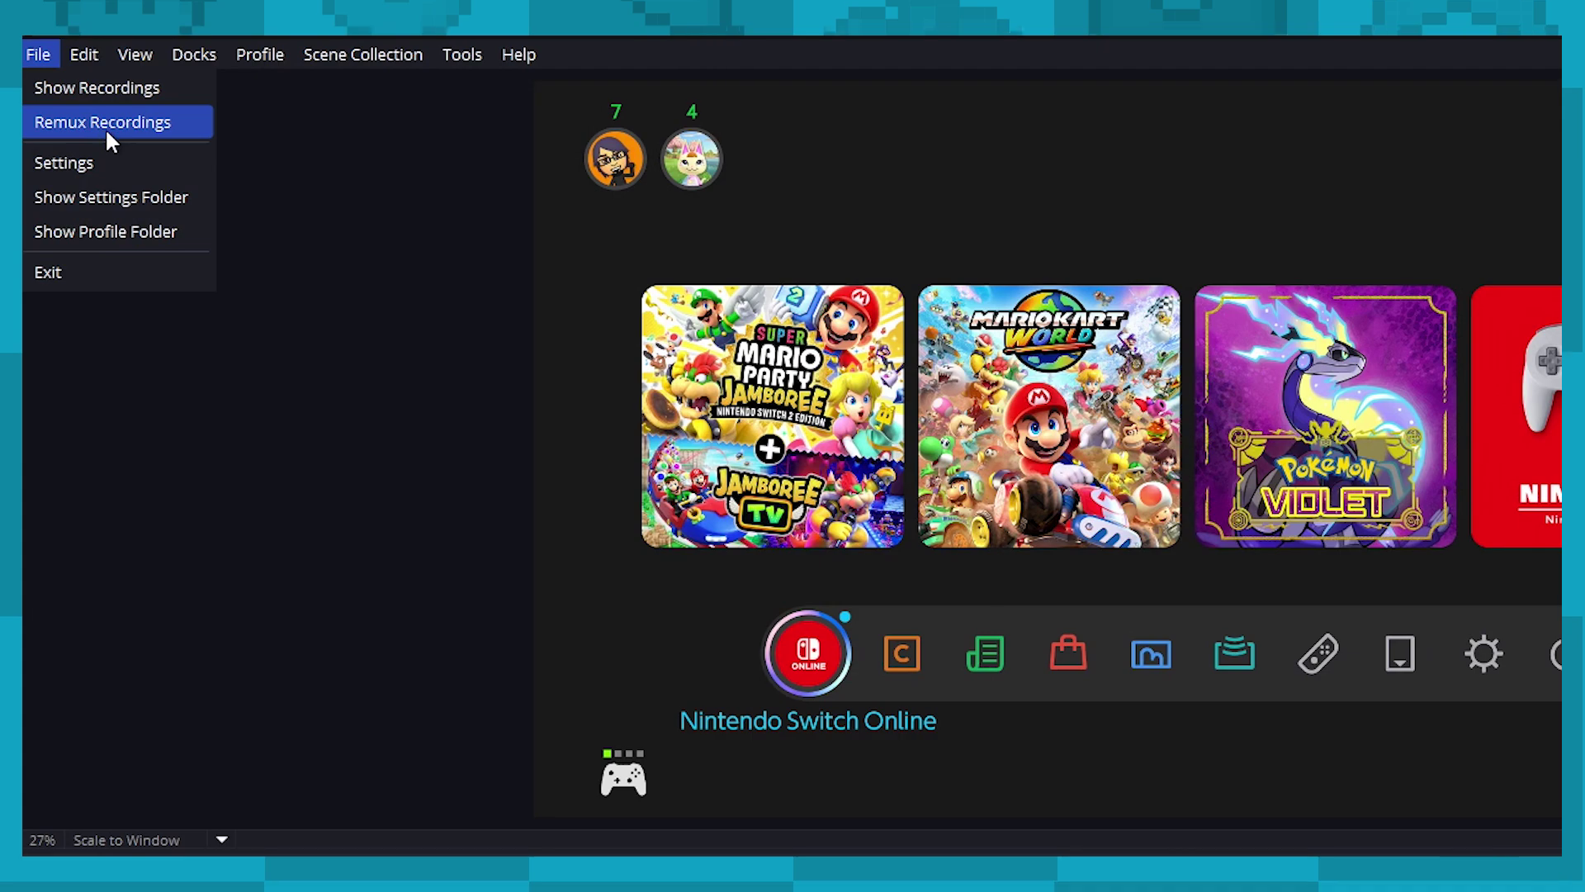
left_click(141, 139)
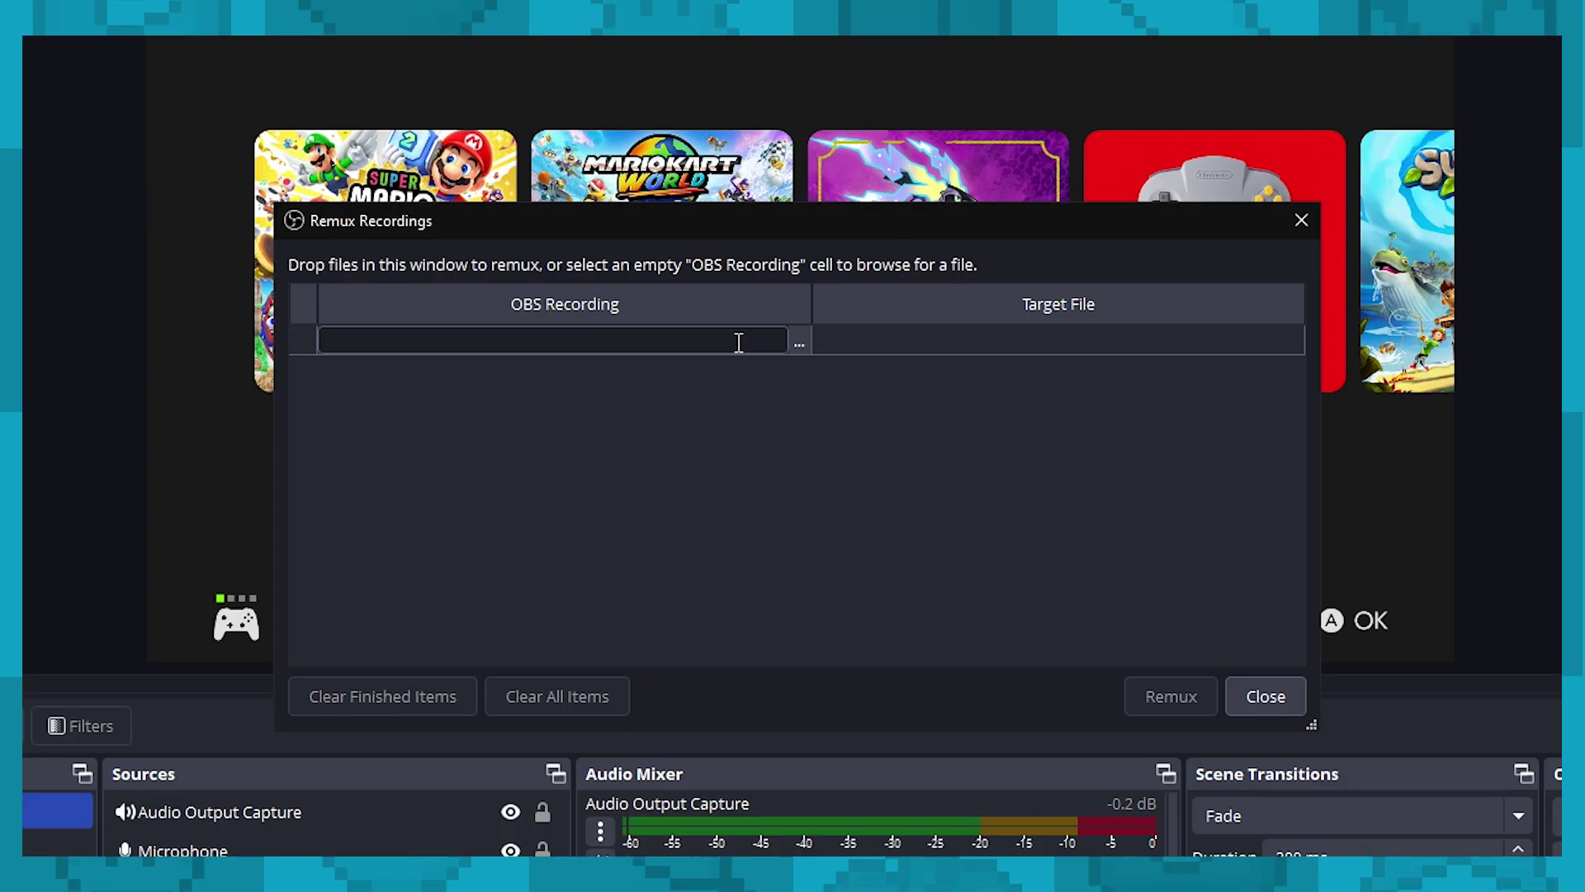
left_click(799, 344)
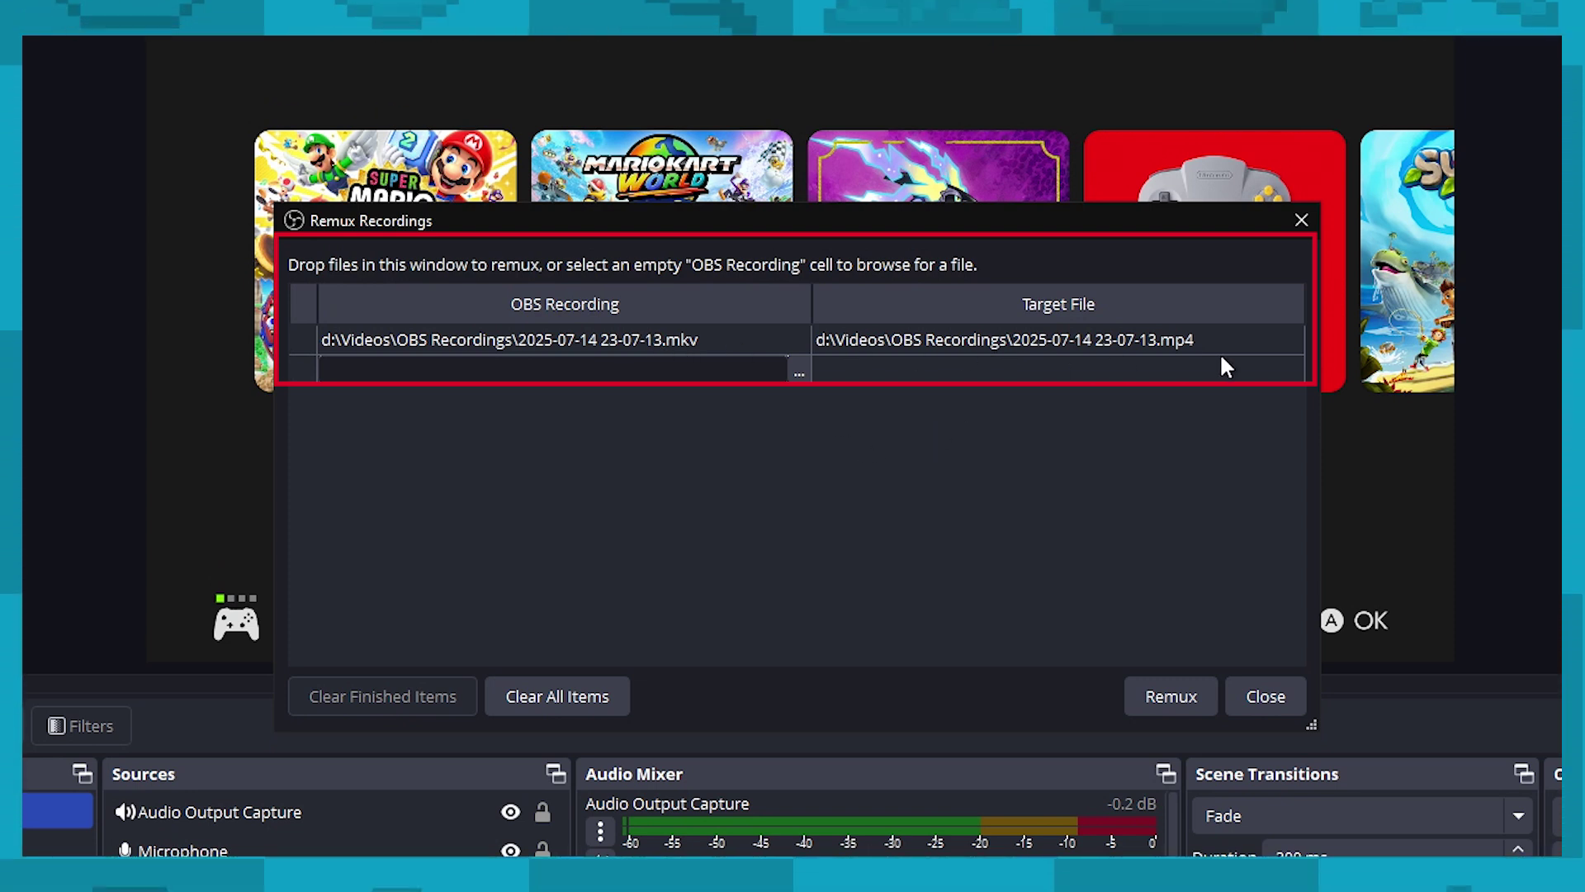
left_click(1192, 696)
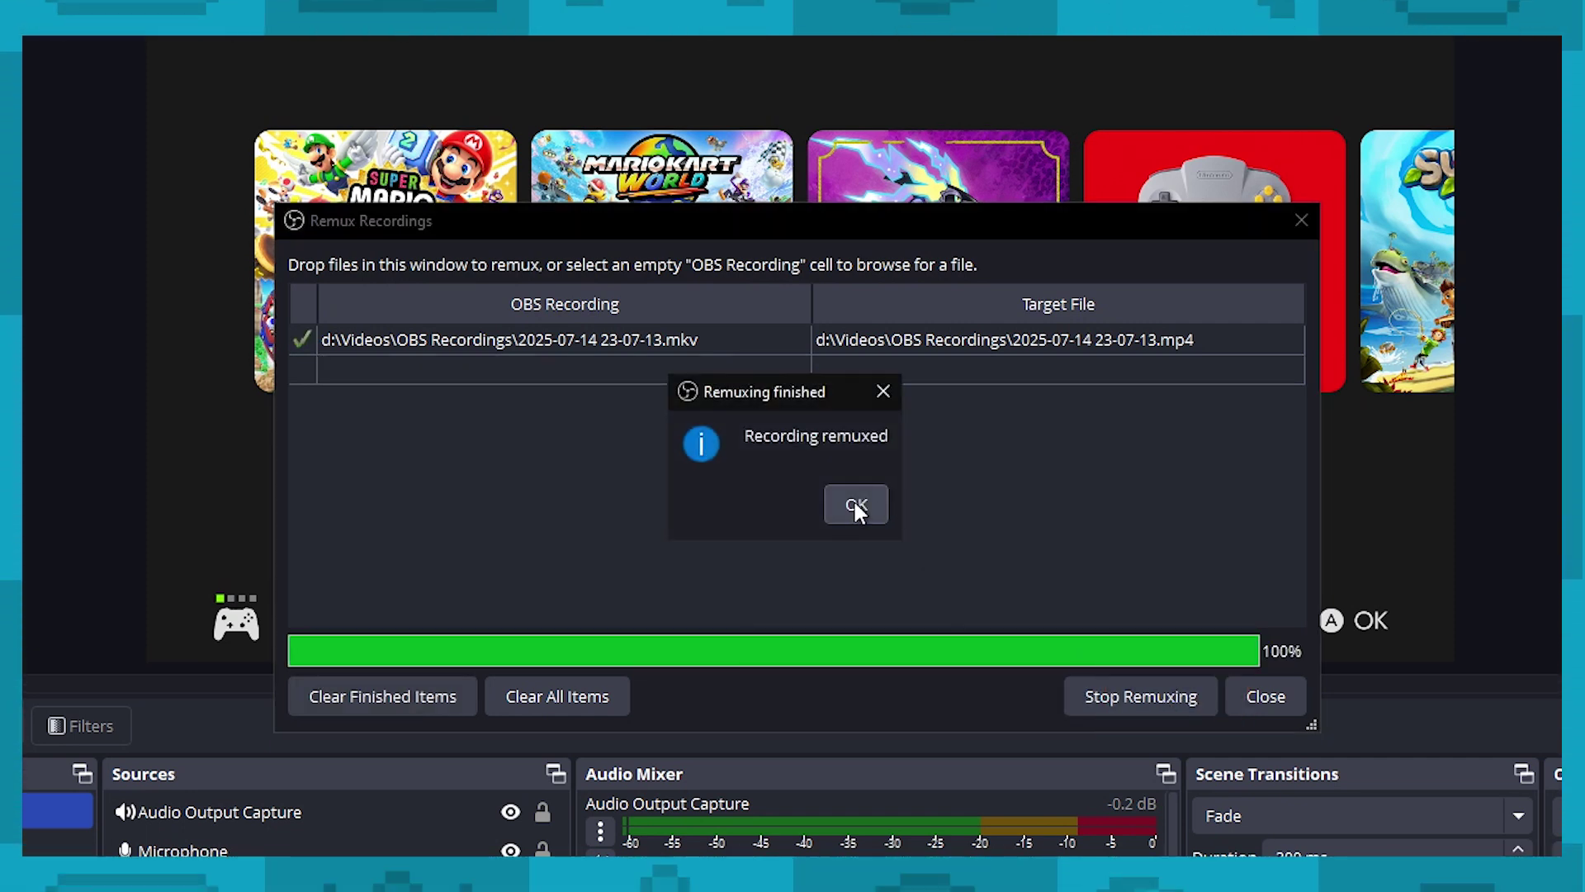
left_click(856, 507)
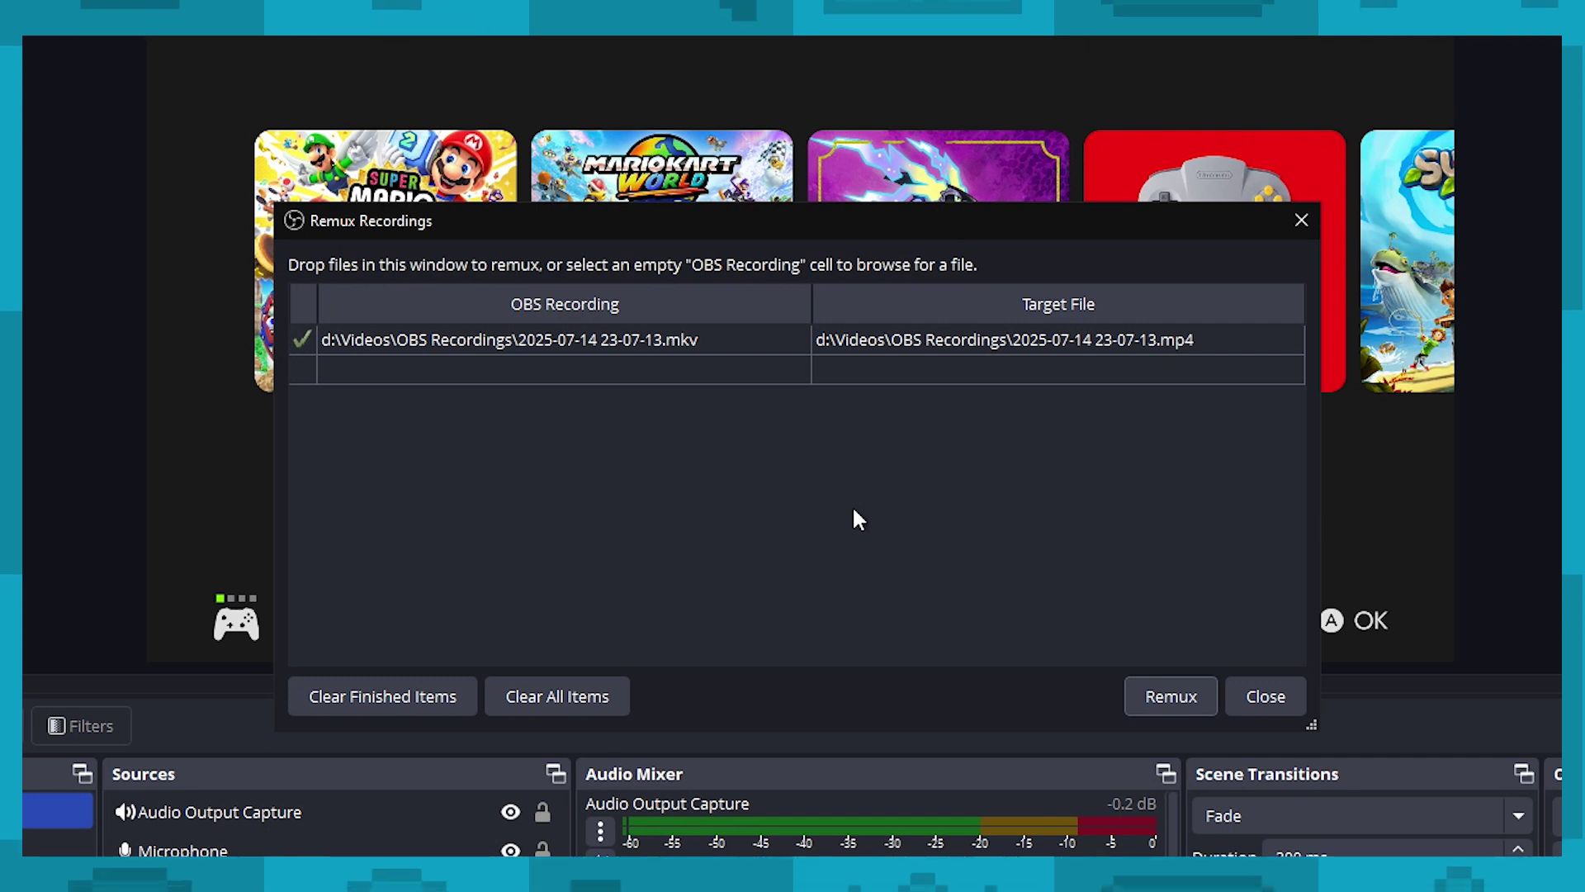